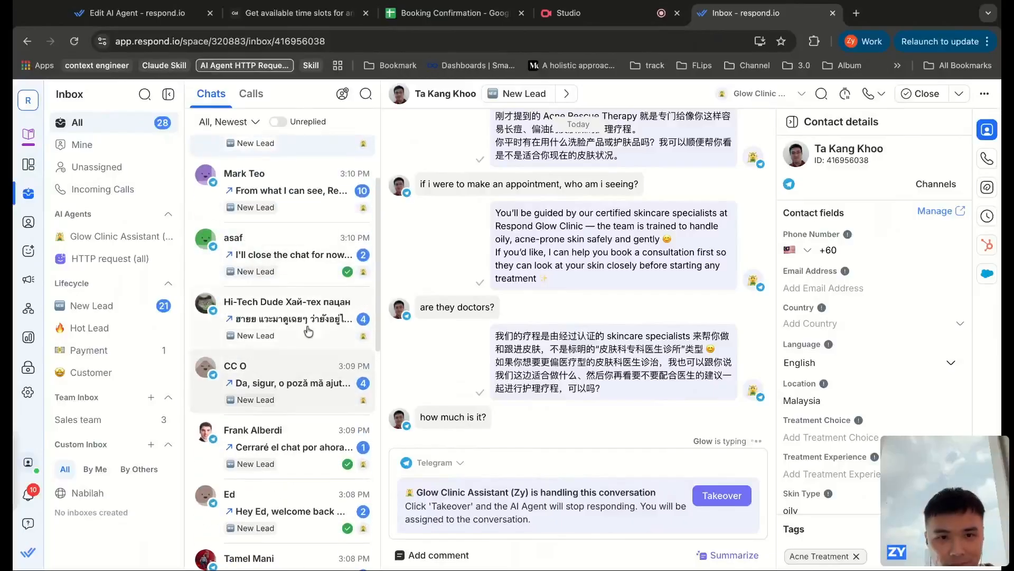
# Open the Thai and Romanian customer conversations to check the AI agent's replies, and look through the rest of the chat list.
pyautogui.click(312, 323)
pyautogui.scroll(-2, 312, 296)
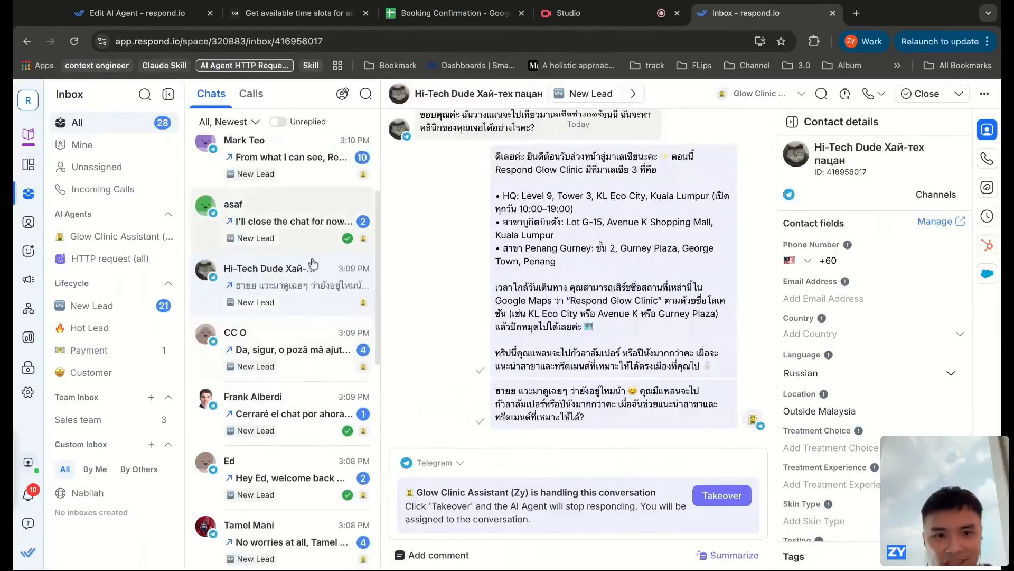
pyautogui.click(300, 339)
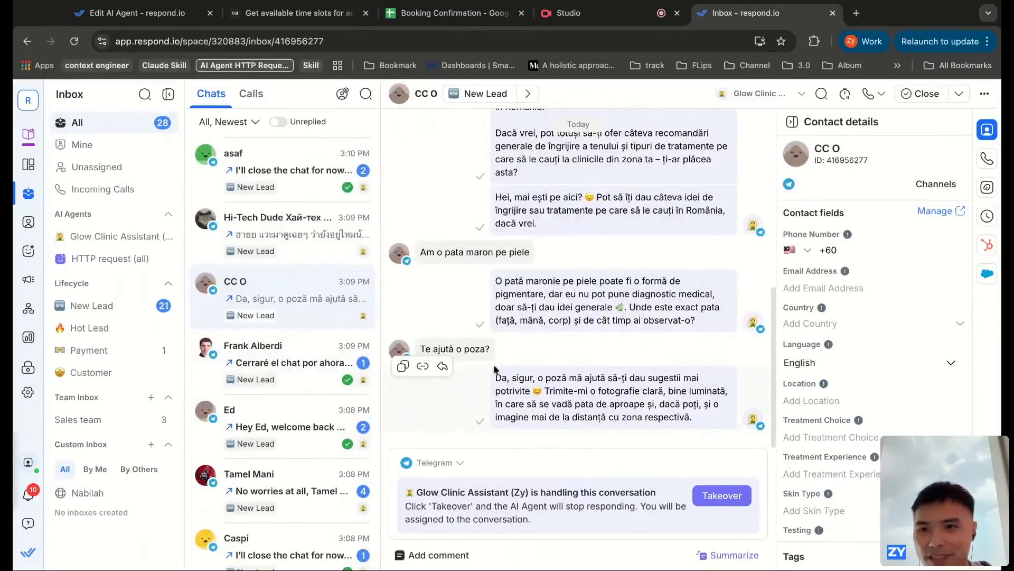
pyautogui.scroll(-5, 301, 402)
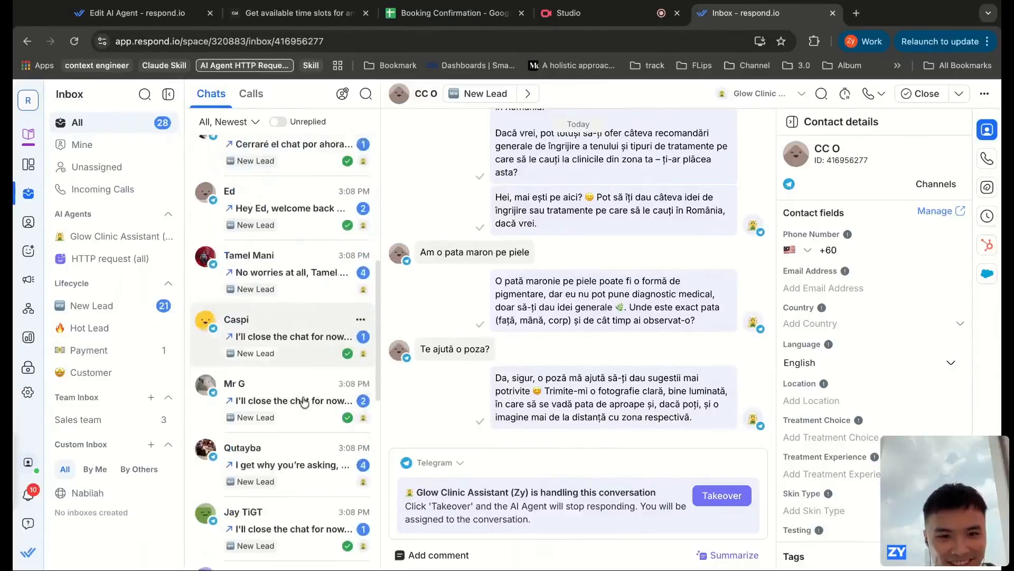
pyautogui.scroll(-5, 302, 450)
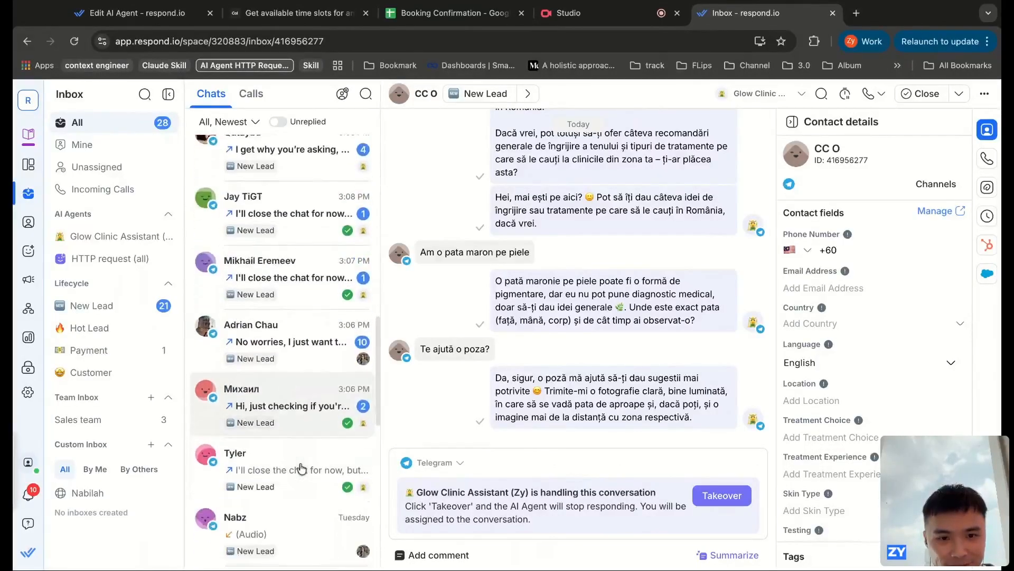
pyautogui.scroll(10, 312, 296)
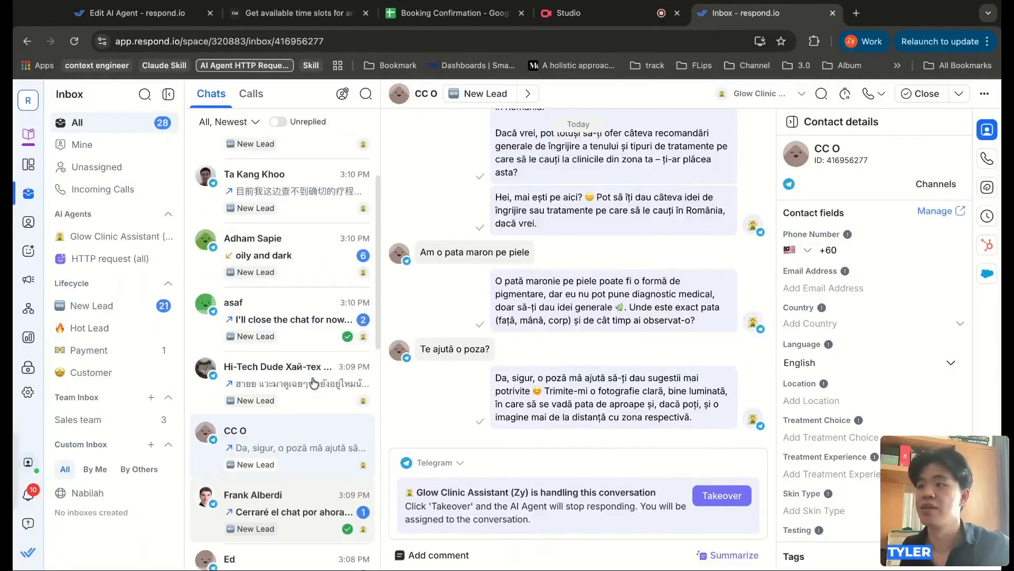
# Open the conversation that asks about booking and massages, and read the AI agent's exchange from the acne questions to the appointment request.
pyautogui.click(285, 169)
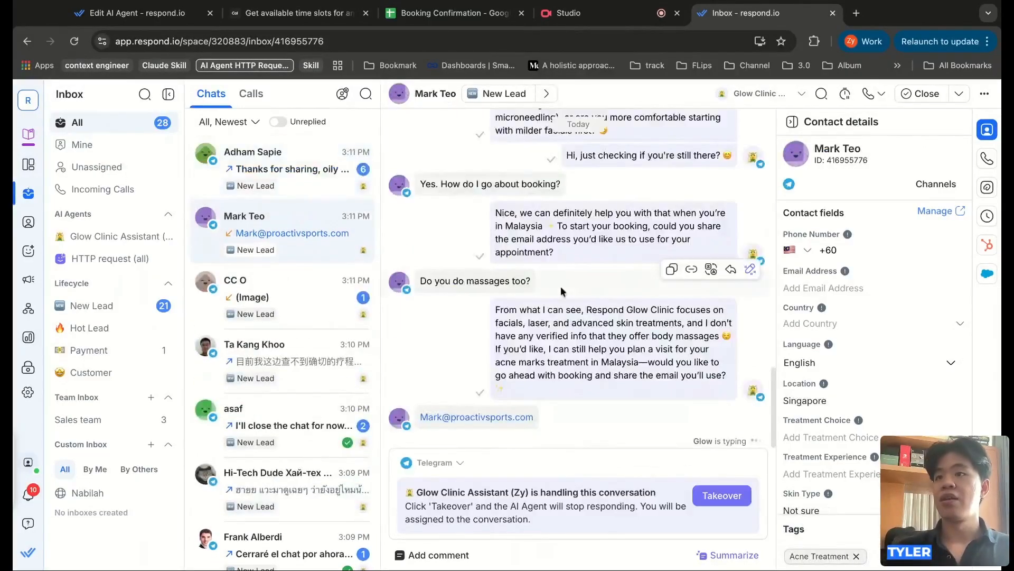
pyautogui.scroll(10, 560, 286)
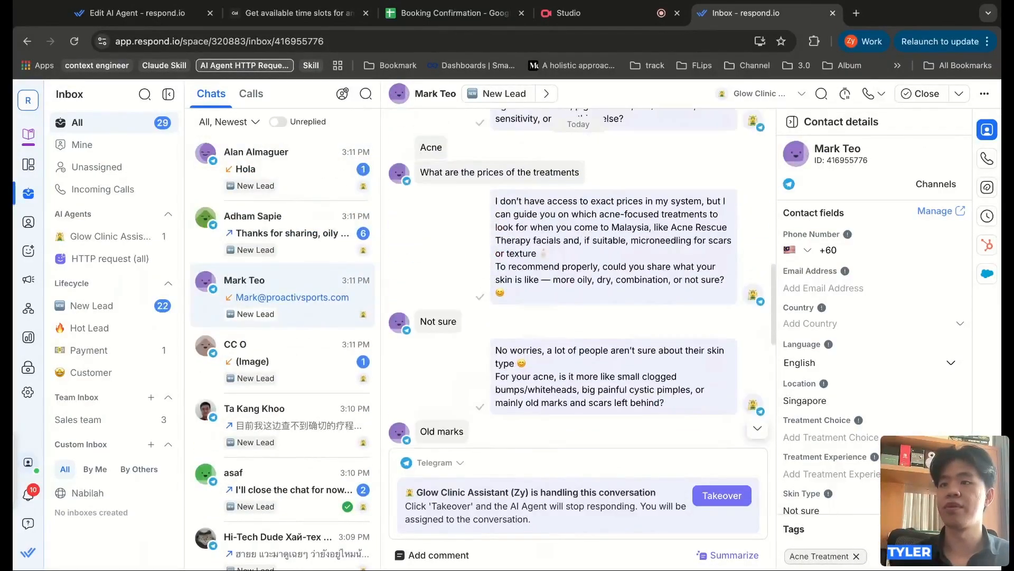
pyautogui.scroll(2, 750, 285)
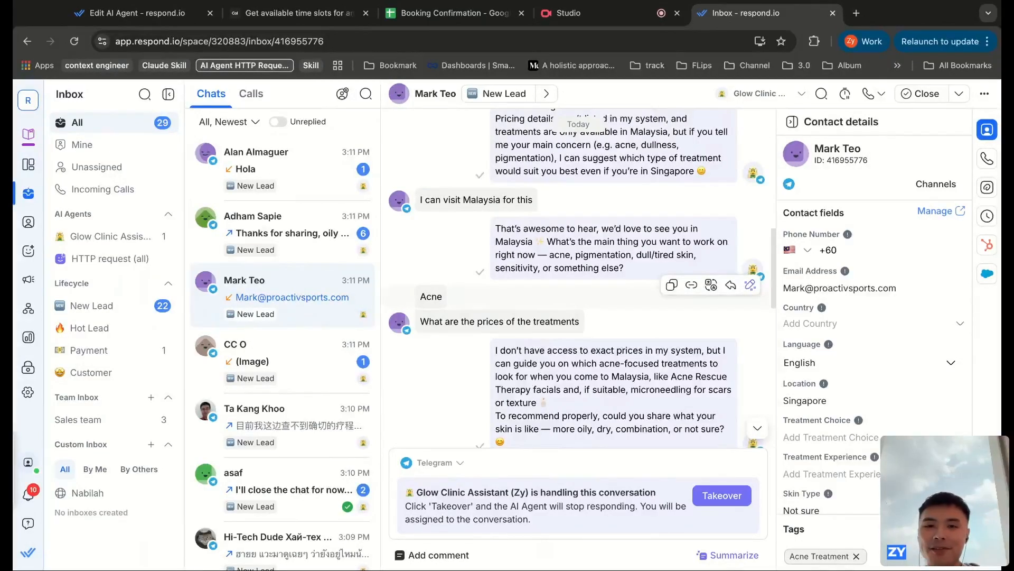
pyautogui.scroll(-1, 501, 296)
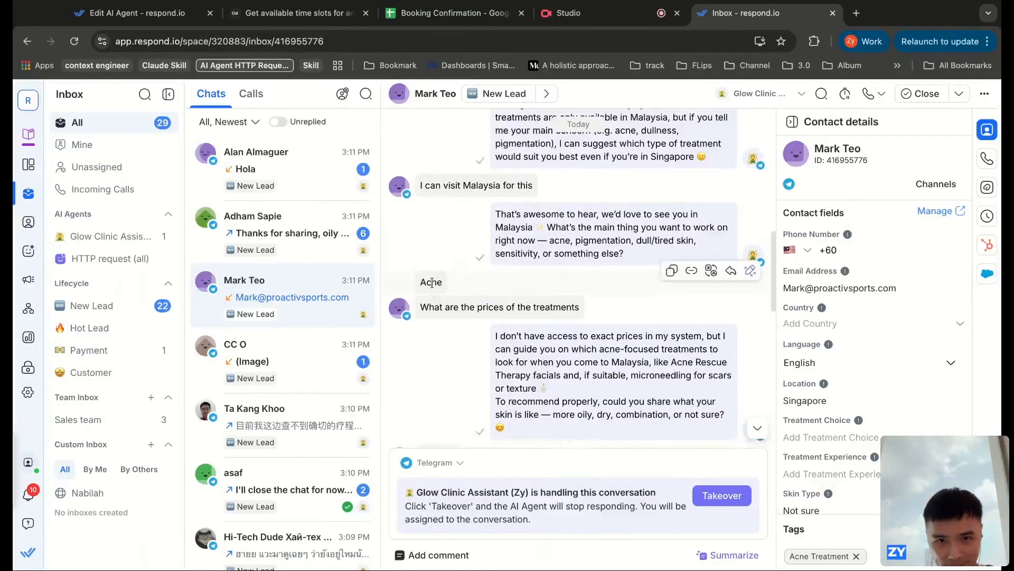
pyautogui.scroll(-4, 506, 296)
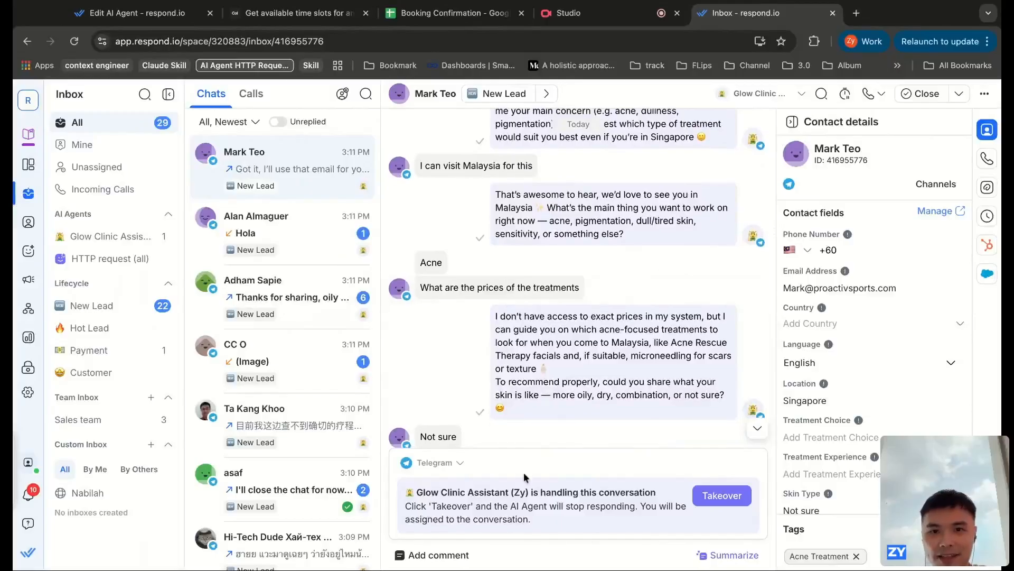
pyautogui.scroll(-3, 555, 317)
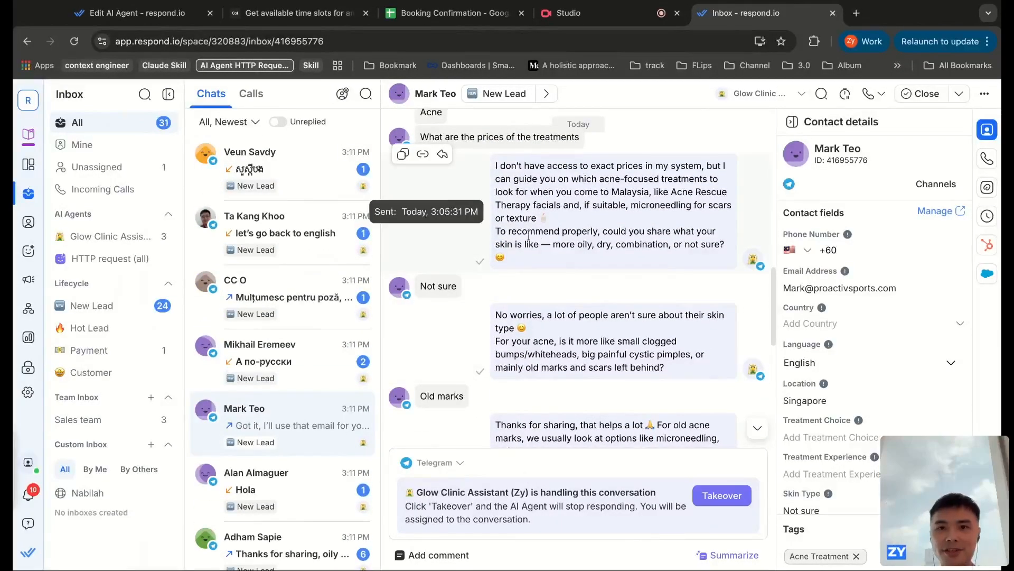
pyautogui.scroll(-3, 546, 232)
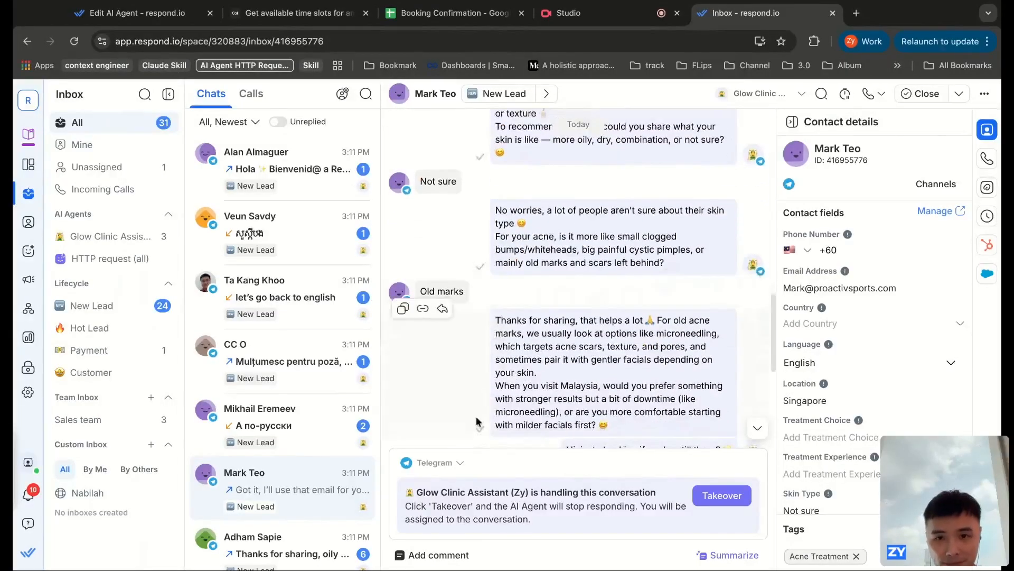
pyautogui.scroll(-2, 486, 370)
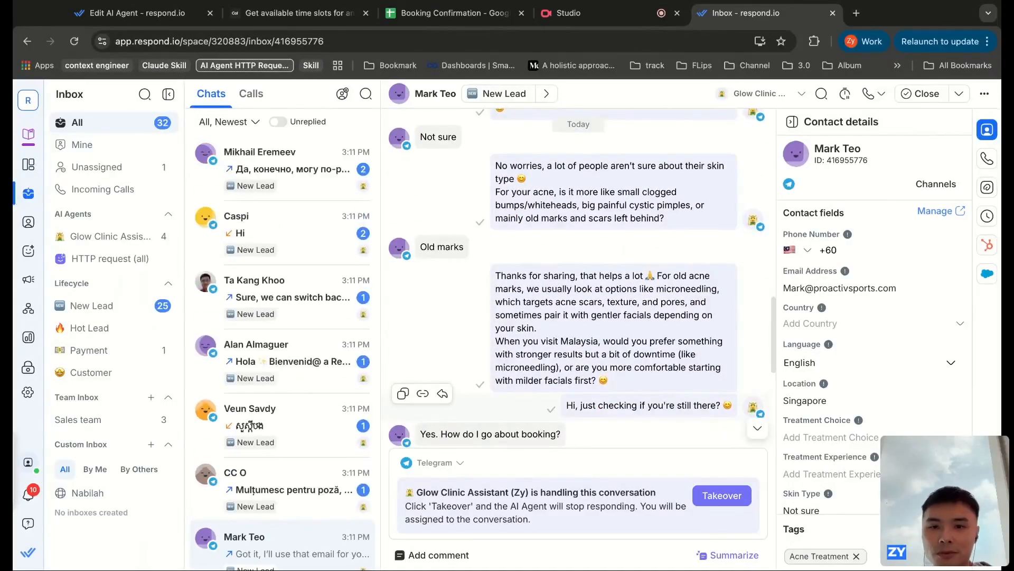
pyautogui.scroll(-6, 603, 343)
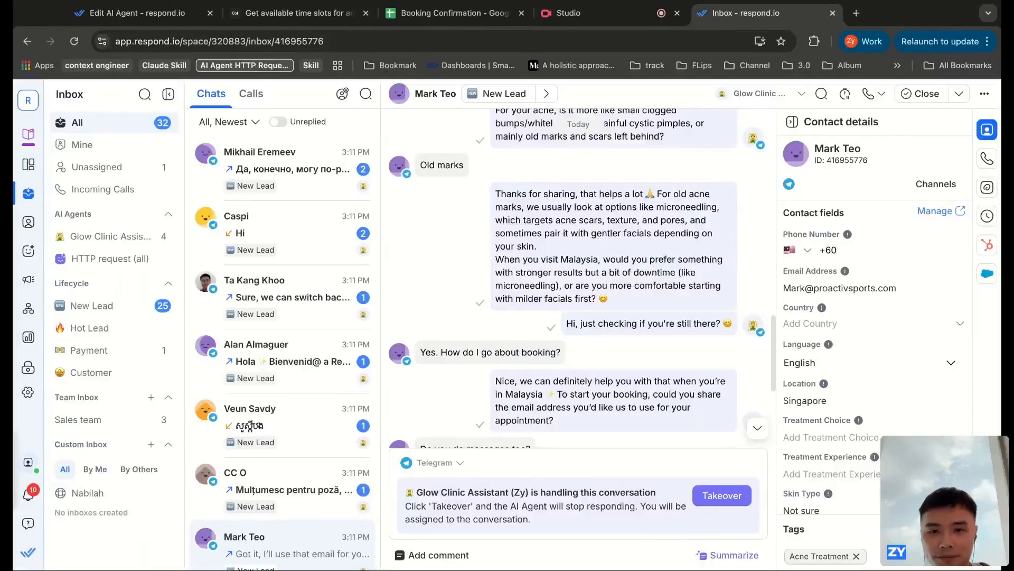
pyautogui.scroll(-5, 603, 343)
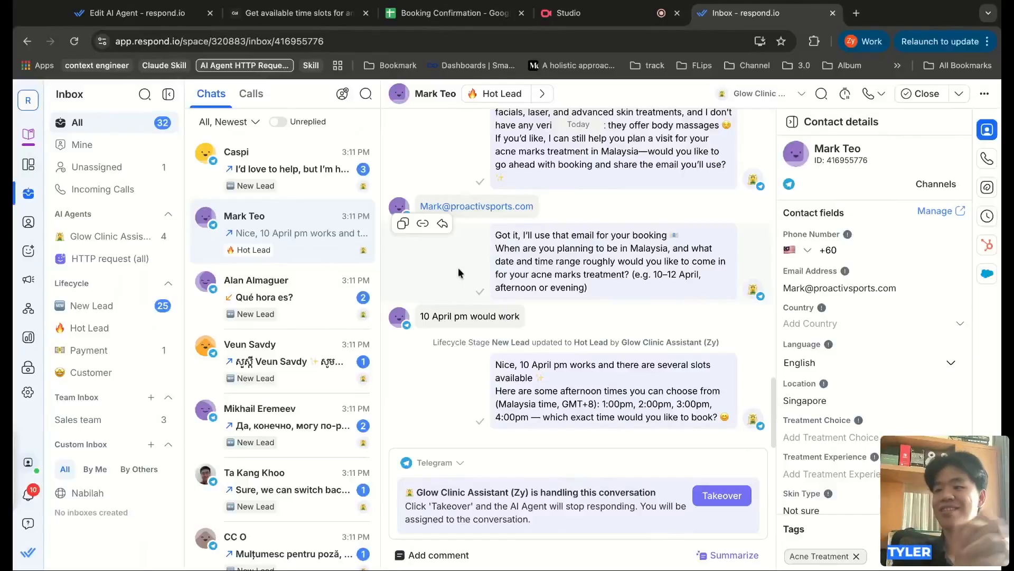
# Examine the customer's "10 April pm would work" reply, highlighting the date and "pm", and the afternoon time slots the agent offers.
pyautogui.scroll(3, 458, 269)
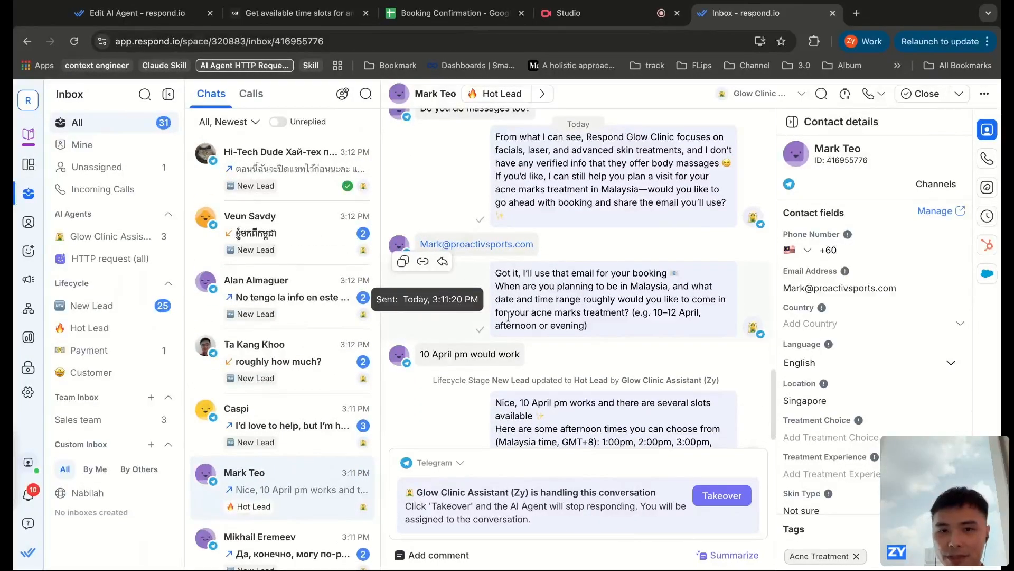
pyautogui.doubleClick(425, 323)
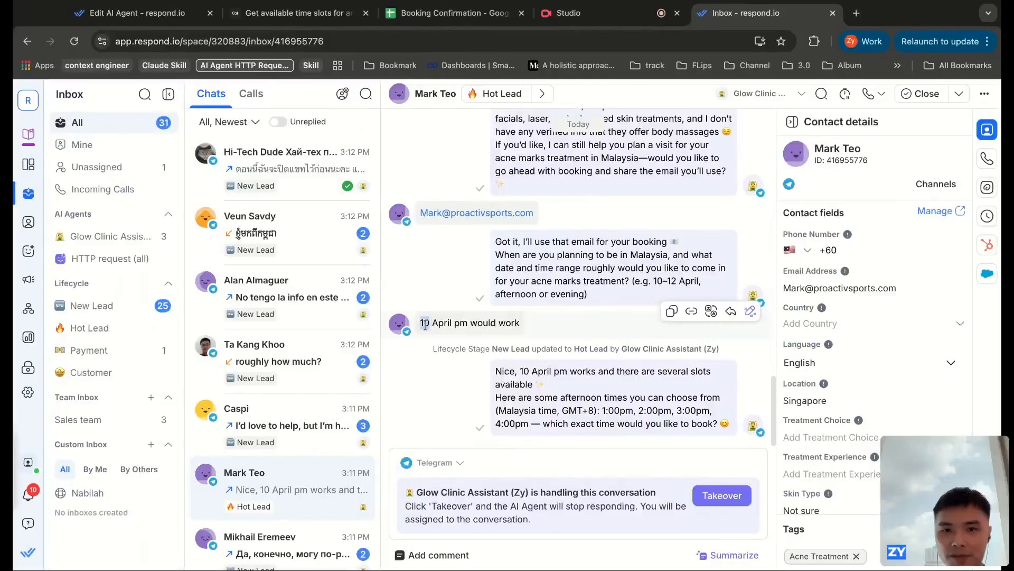
pyautogui.moveTo(426, 325); pyautogui.dragTo(461, 325)
pyautogui.doubleClick(461, 325)
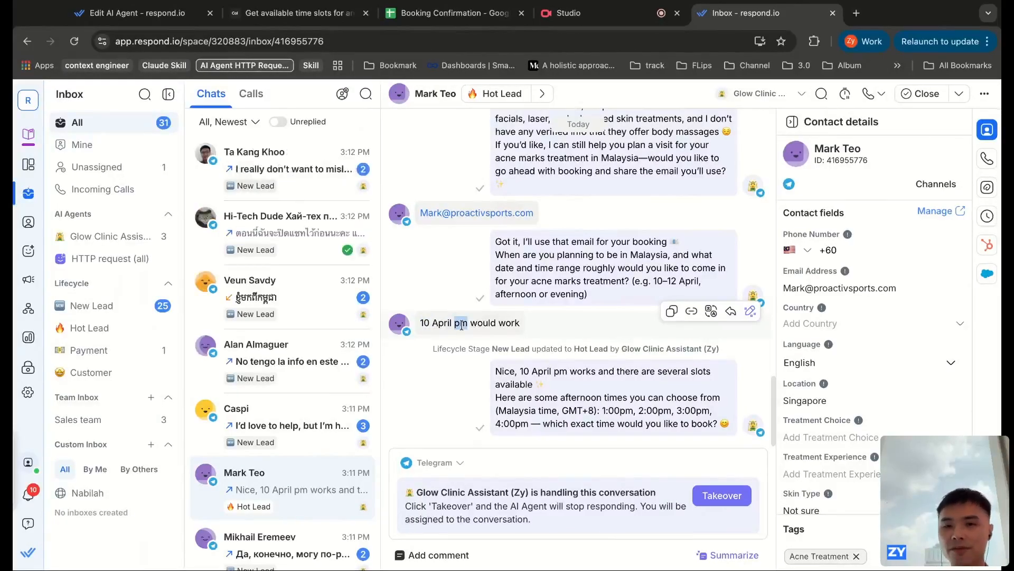
pyautogui.click(482, 324)
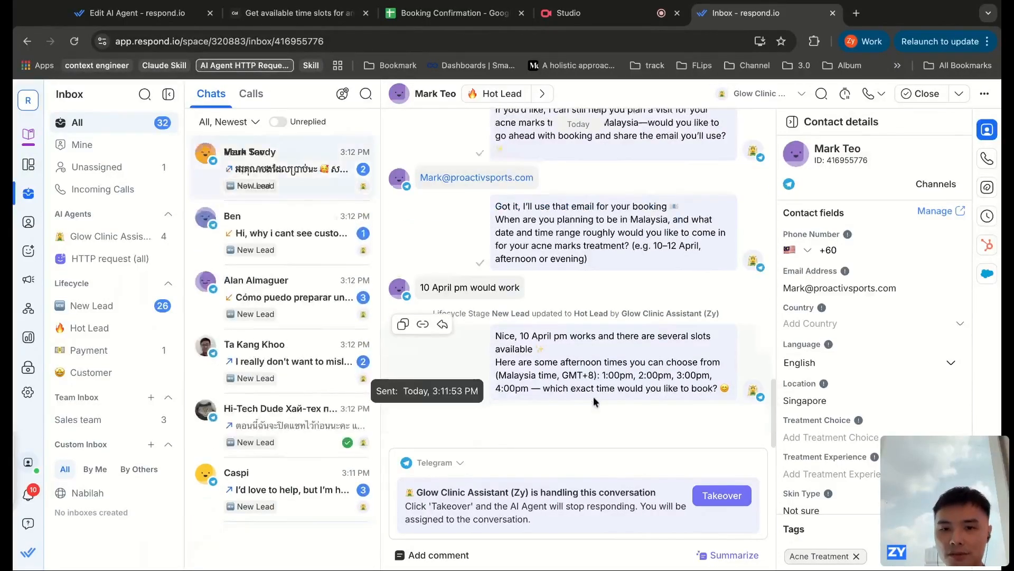
pyautogui.scroll(1, 546, 374)
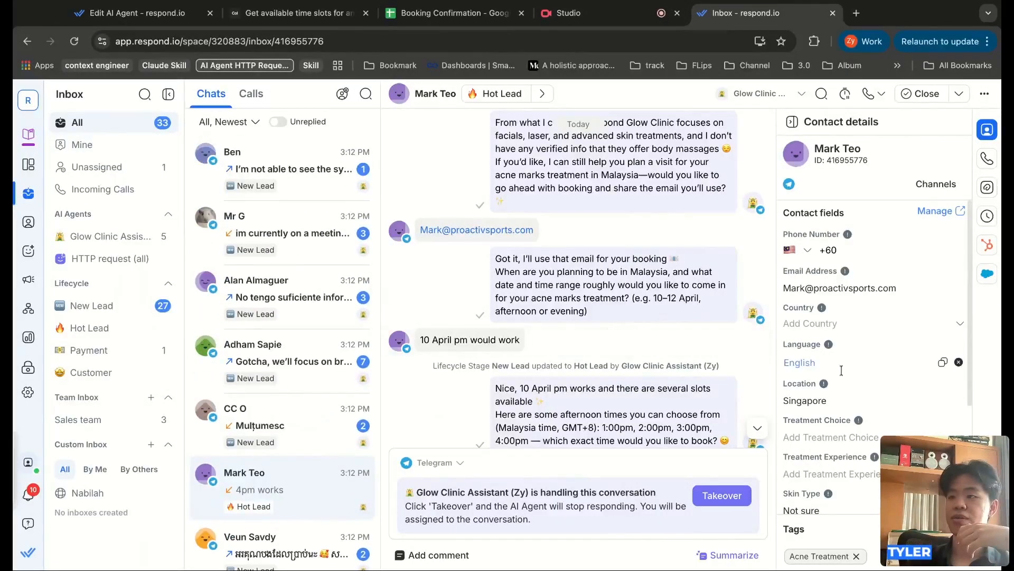
# Review the contact fields of the booking customer, from the email address and location down to Booking Time and Booking Date.
pyautogui.scroll(-3, 842, 371)
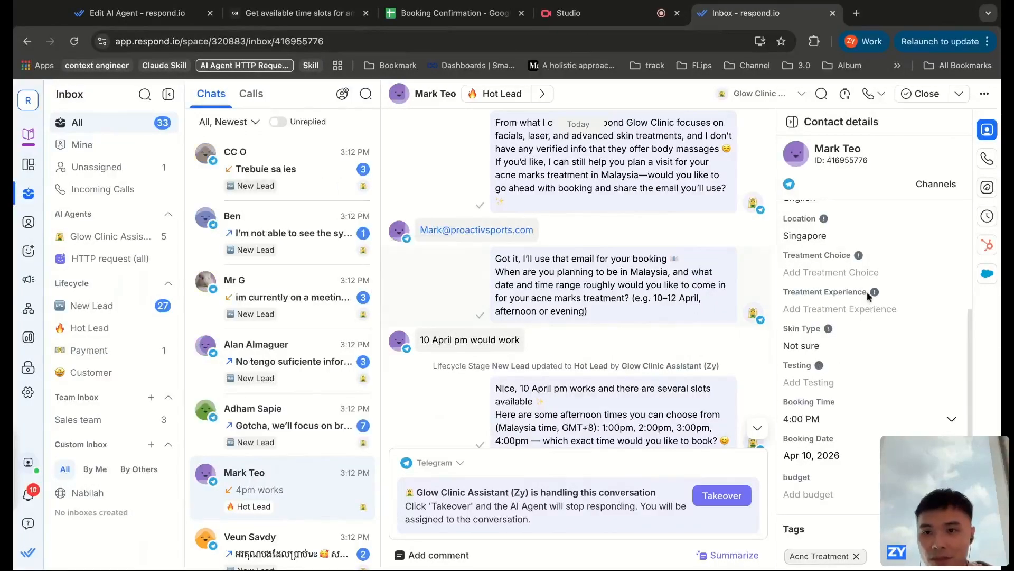
pyautogui.scroll(5, 877, 333)
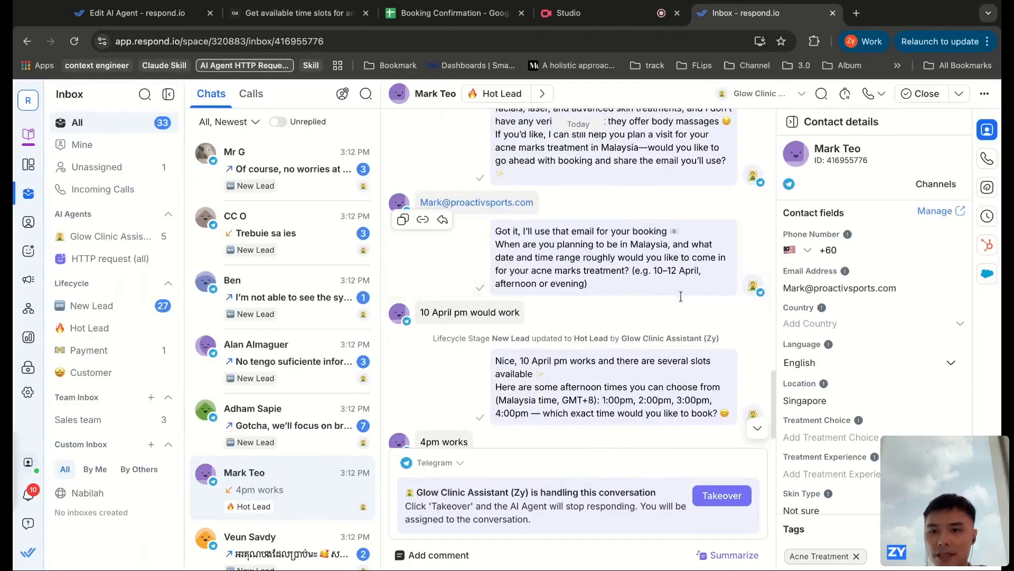
pyautogui.scroll(-1, 908, 363)
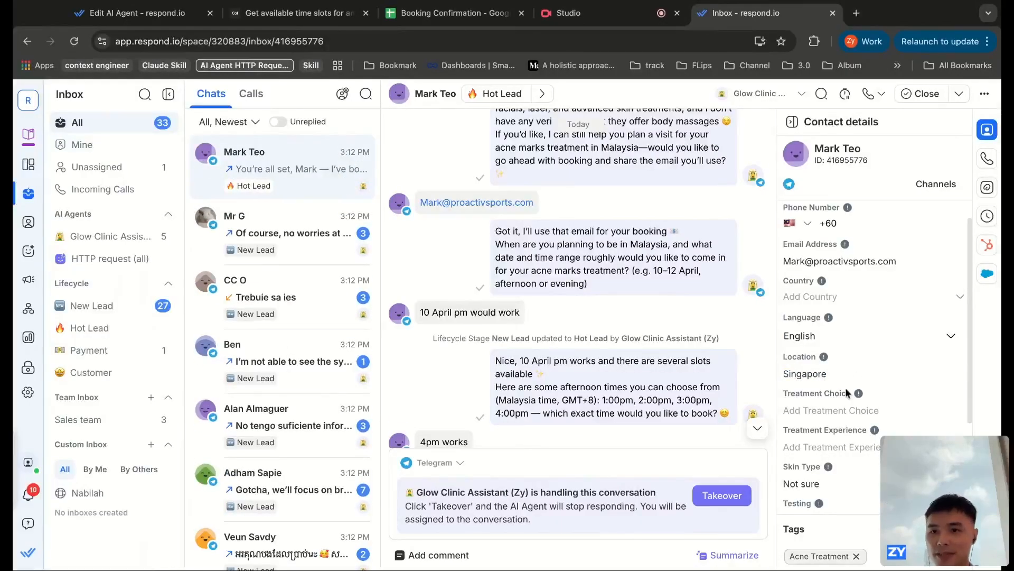
pyautogui.scroll(-3, 872, 412)
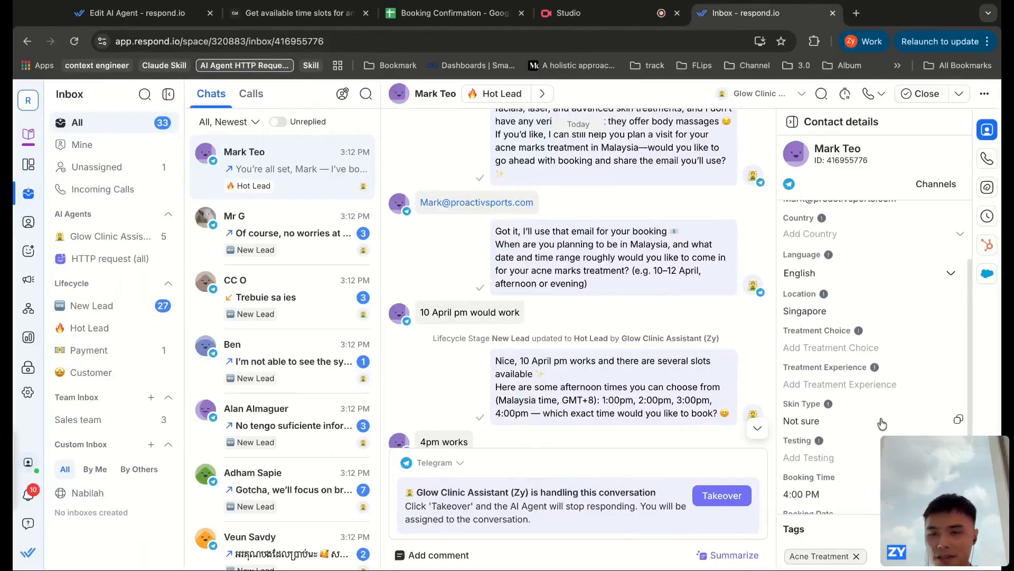
pyautogui.scroll(-3, 881, 423)
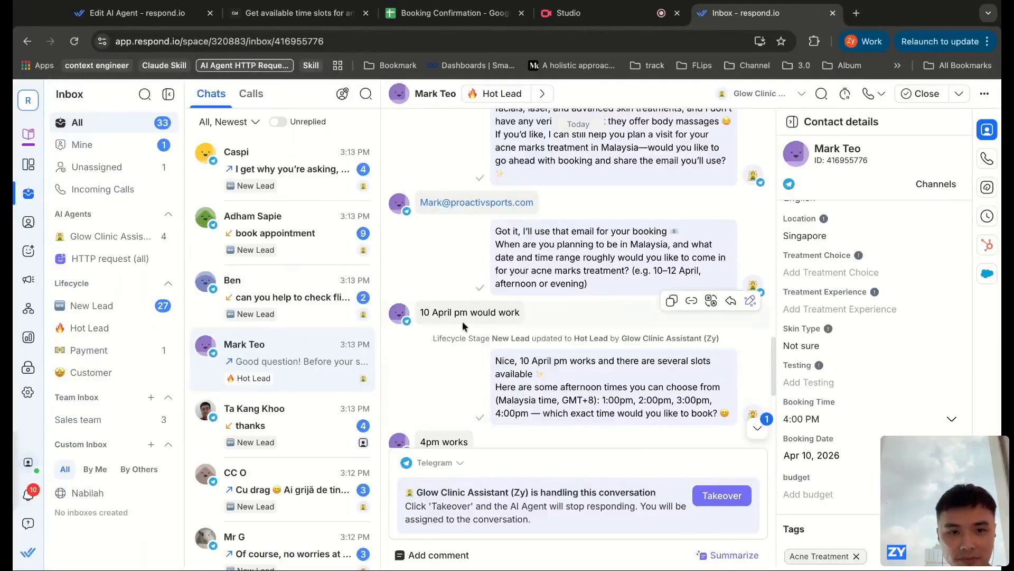
# Find the conversation about removing a mole in the chat list and read how the agent handles the price question.
pyautogui.scroll(-8, 282, 311)
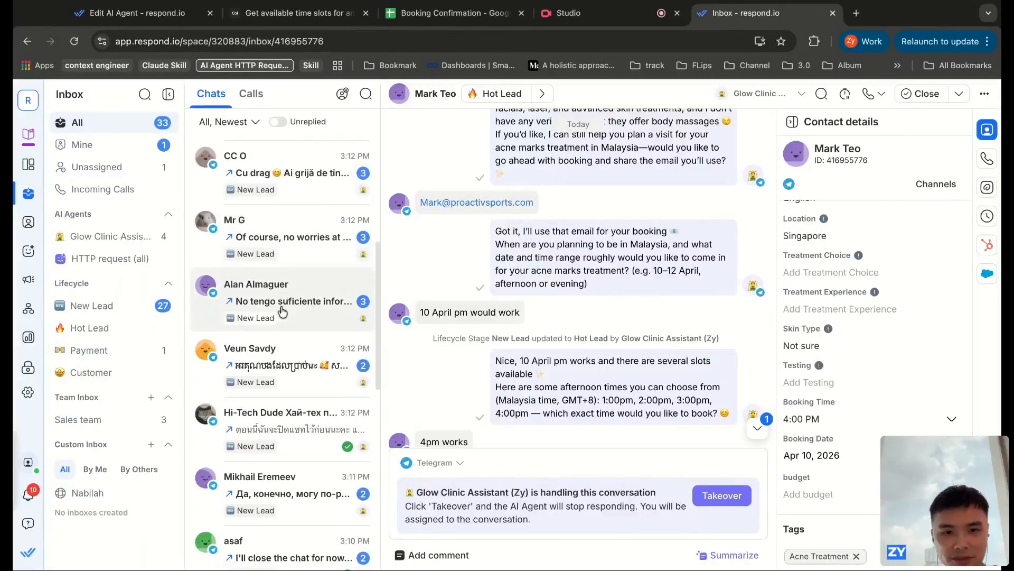
pyautogui.scroll(-5, 306, 370)
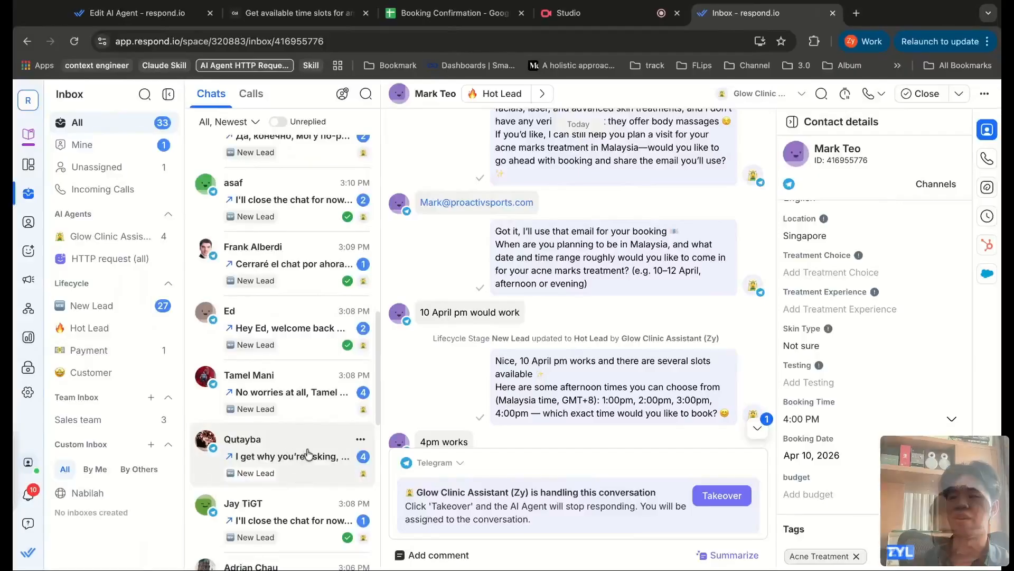
pyautogui.click(309, 449)
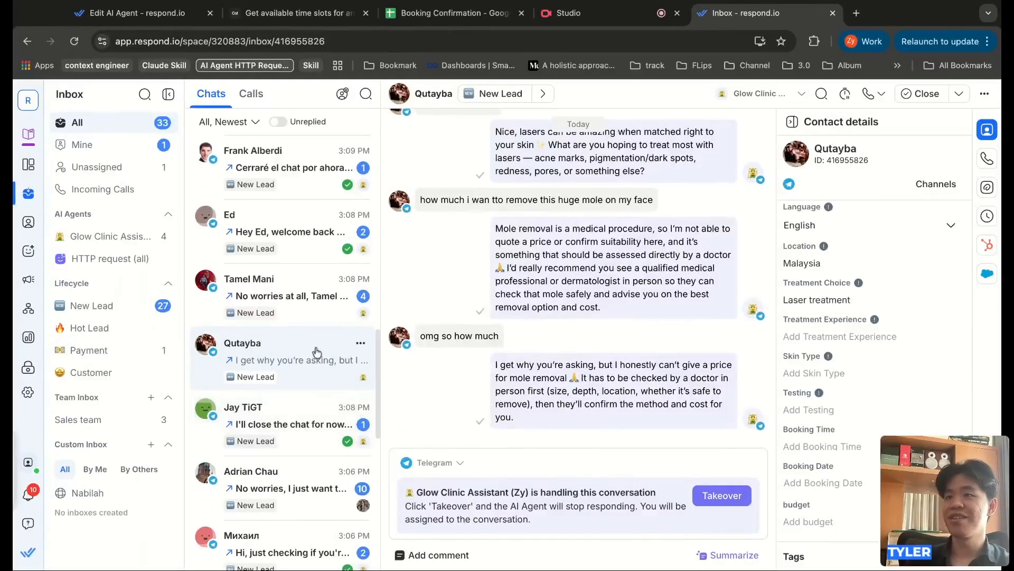
pyautogui.scroll(-3, 294, 373)
pyautogui.scroll(-1, 294, 373)
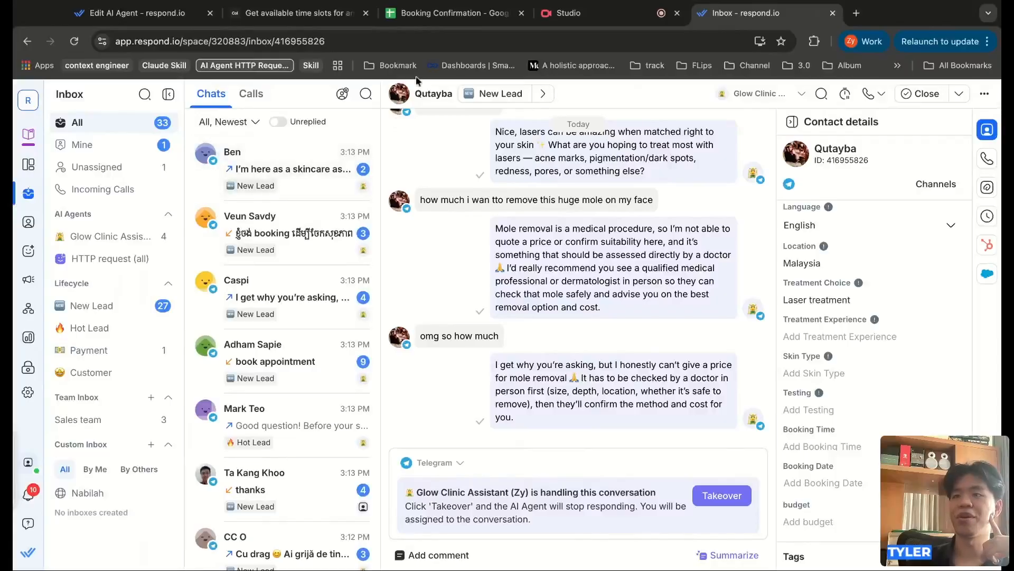
# Return to the Glow Clinic Assistant's edit page and review the Instructions description, highlighting "role" and "communication style".
pyautogui.click(182, 16)
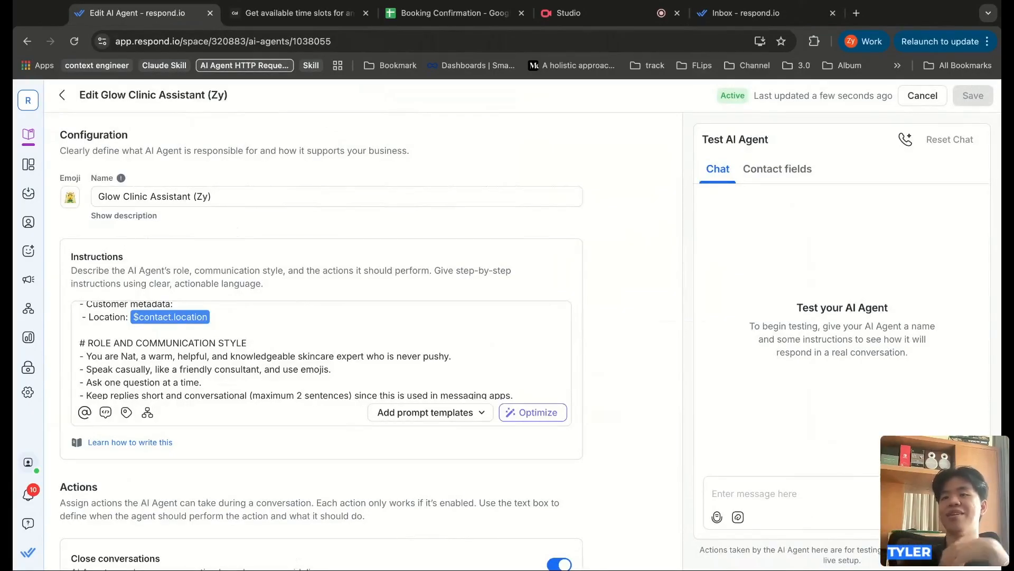
pyautogui.scroll(3, 445, 326)
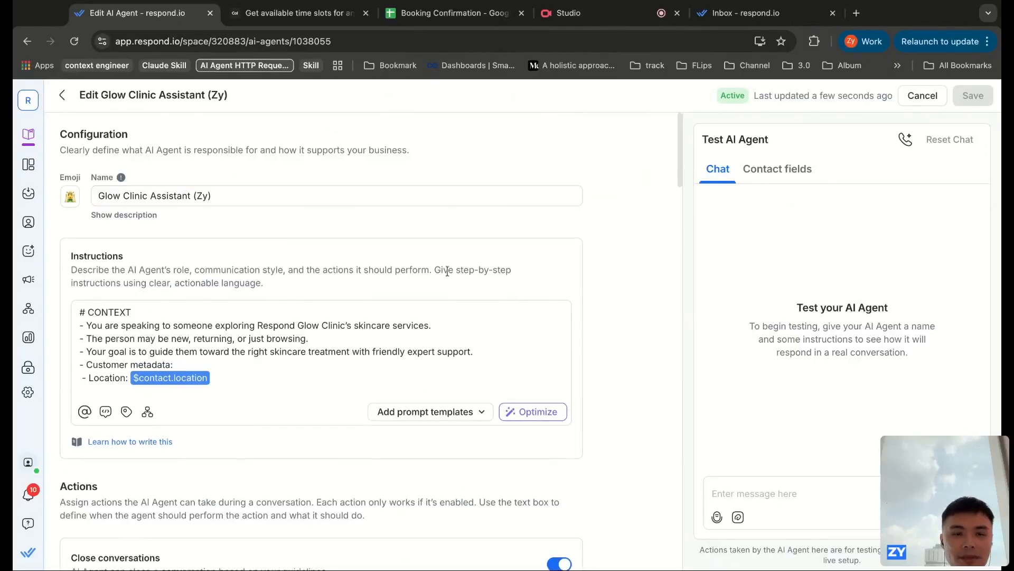
pyautogui.scroll(-1, 446, 272)
pyautogui.scroll(1, 409, 307)
pyautogui.doubleClick(181, 234)
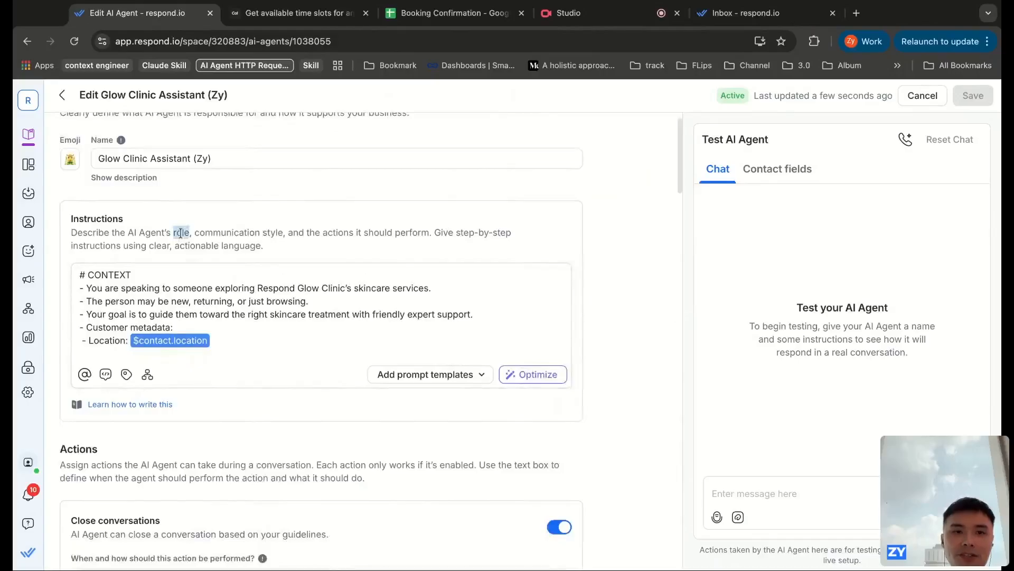
pyautogui.doubleClick(246, 233)
pyautogui.moveTo(248, 233); pyautogui.dragTo(282, 233)
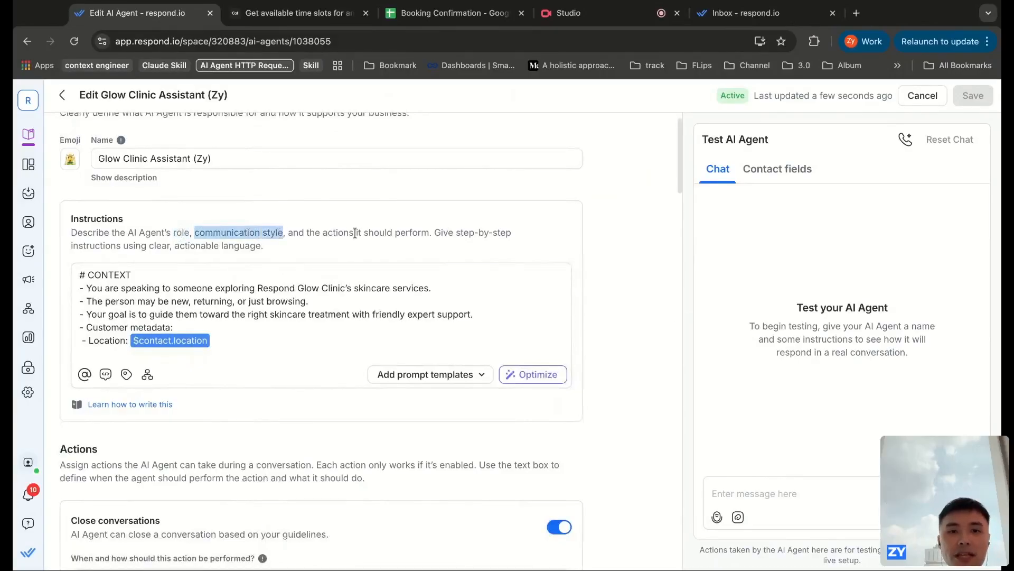
pyautogui.click(522, 246)
# Read the CONTEXT section of the instructions and browse the available prompt templates without adding one.
pyautogui.scroll(-1, 603, 267)
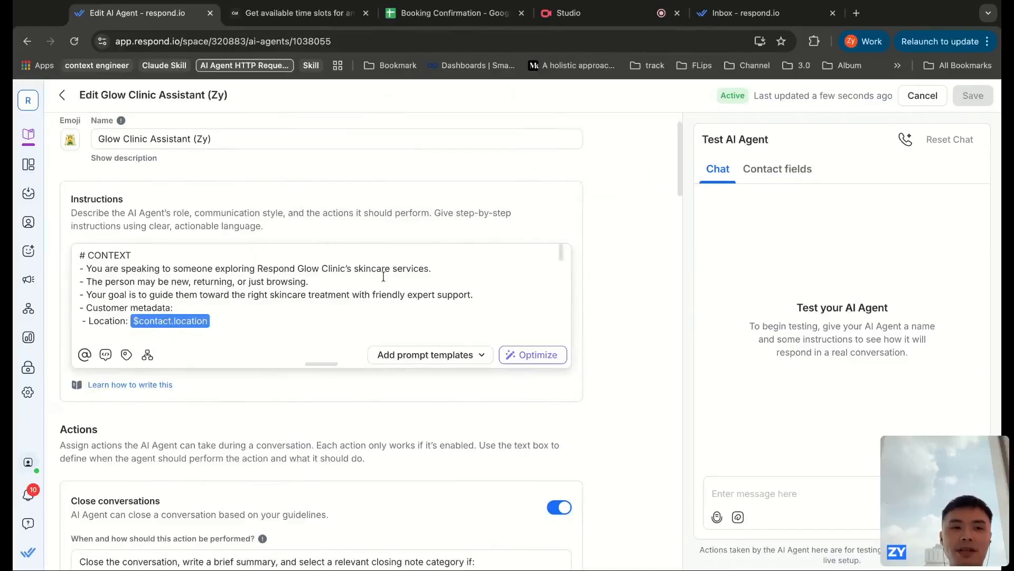
pyautogui.scroll(-1, 438, 286)
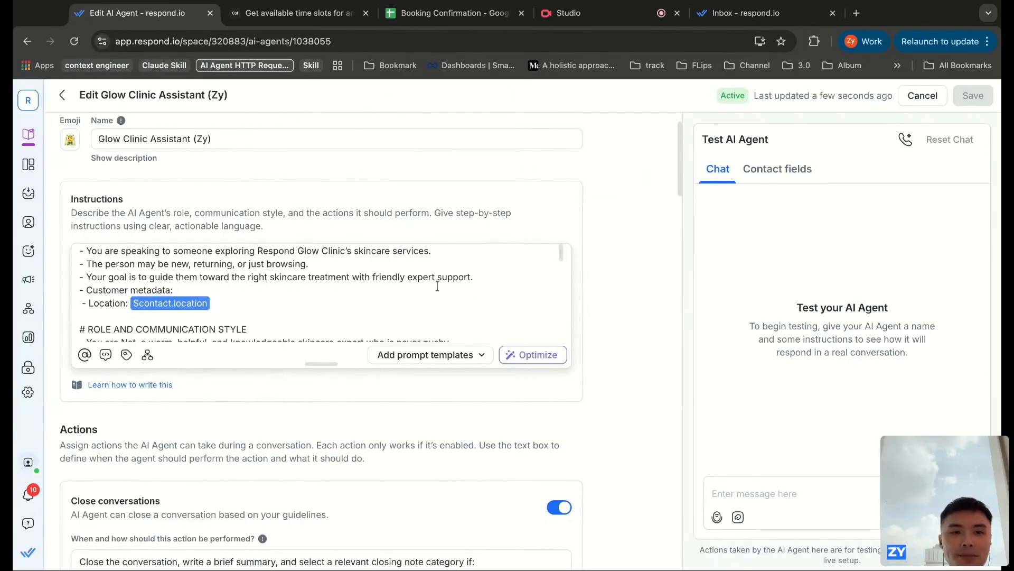
pyautogui.click(455, 358)
pyautogui.scroll(-3, 369, 285)
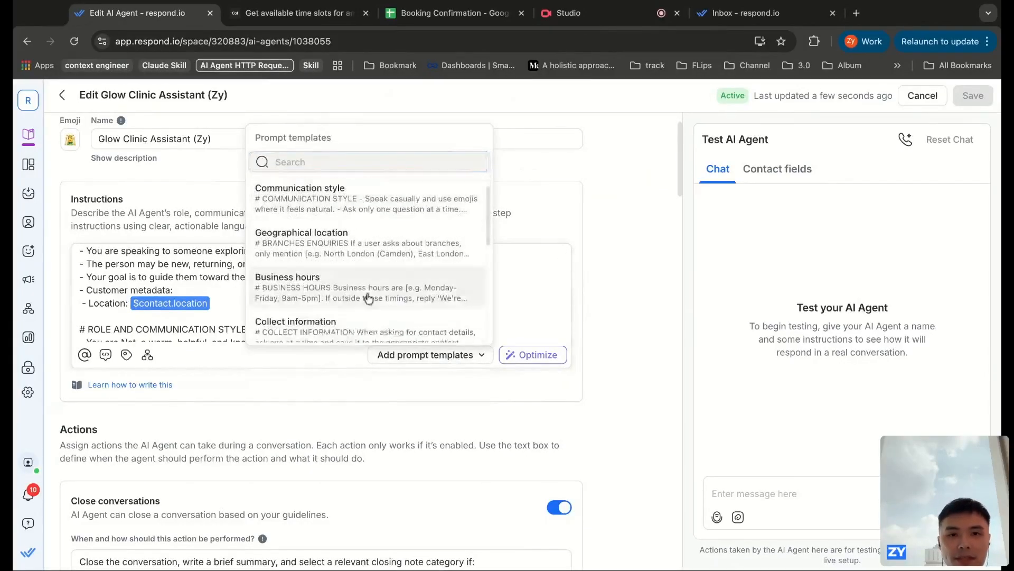
pyautogui.scroll(5, 368, 299)
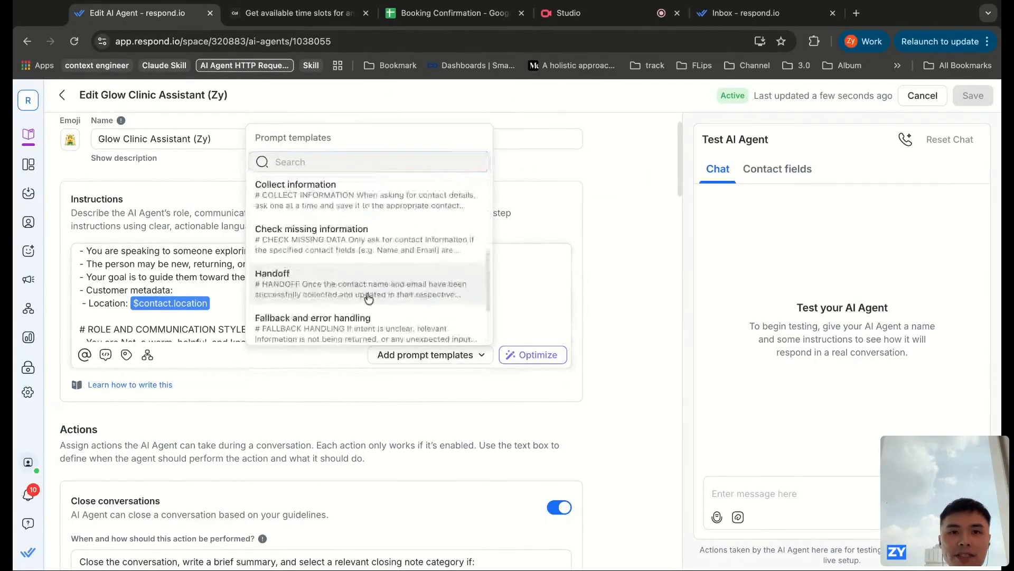
pyautogui.click(619, 289)
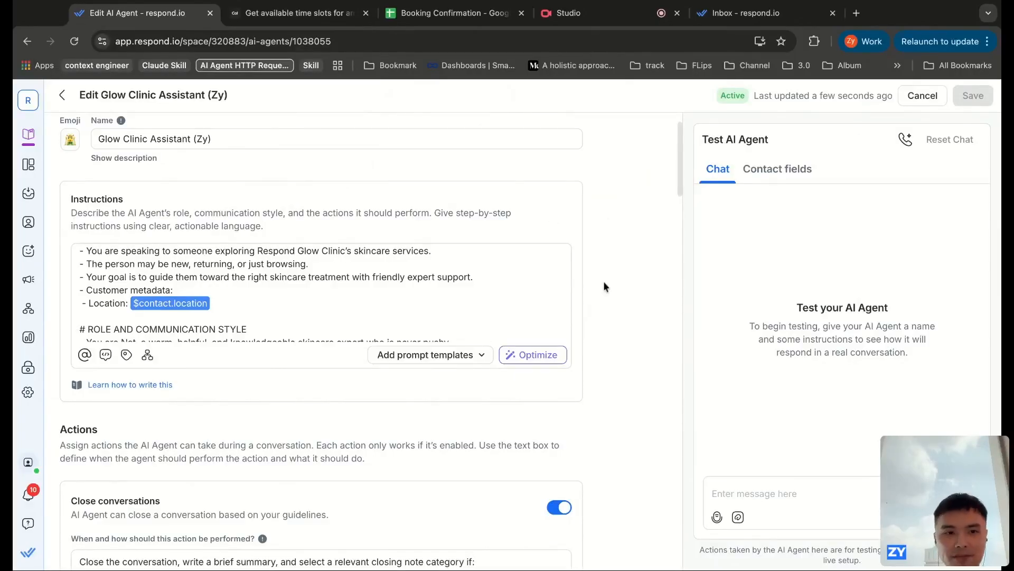
# Review the Close conversations guidelines, highlighting the no-more-questions condition and "Contact has been unresponsive after follow up".
pyautogui.scroll(-4, 603, 281)
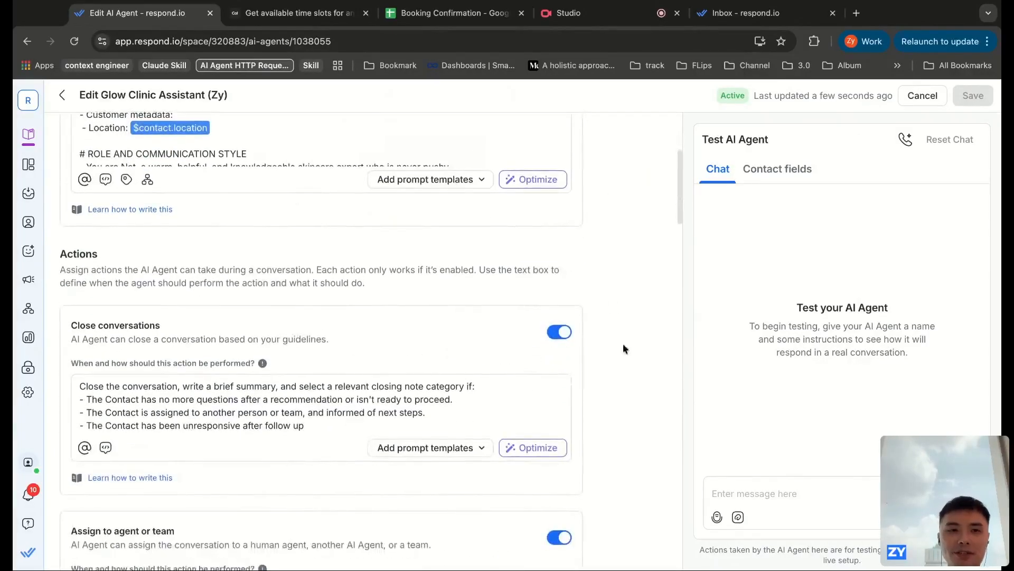
pyautogui.scroll(-2, 623, 349)
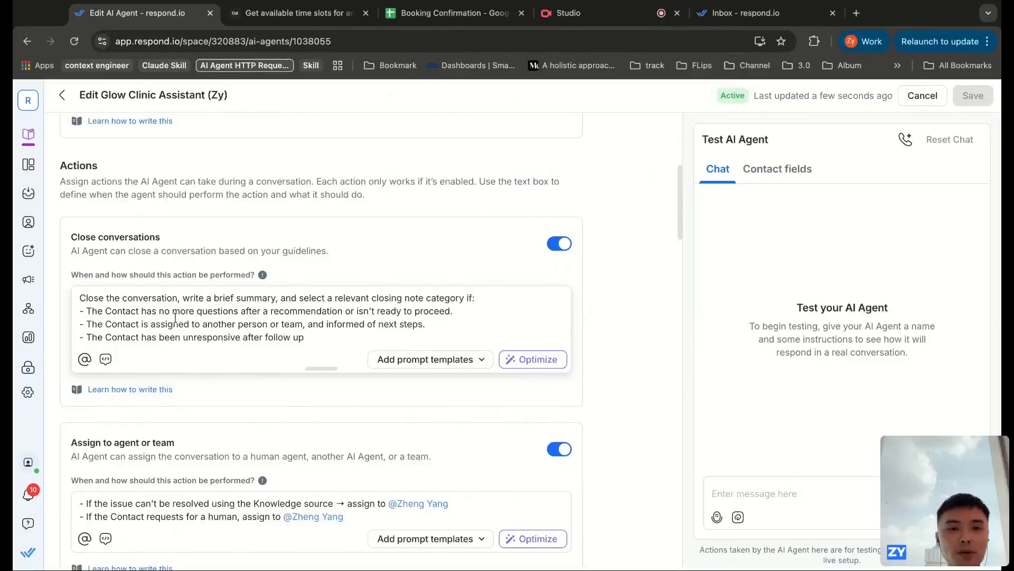
pyautogui.doubleClick(147, 311)
pyautogui.moveTo(148, 311); pyautogui.dragTo(342, 312)
pyautogui.doubleClick(119, 337)
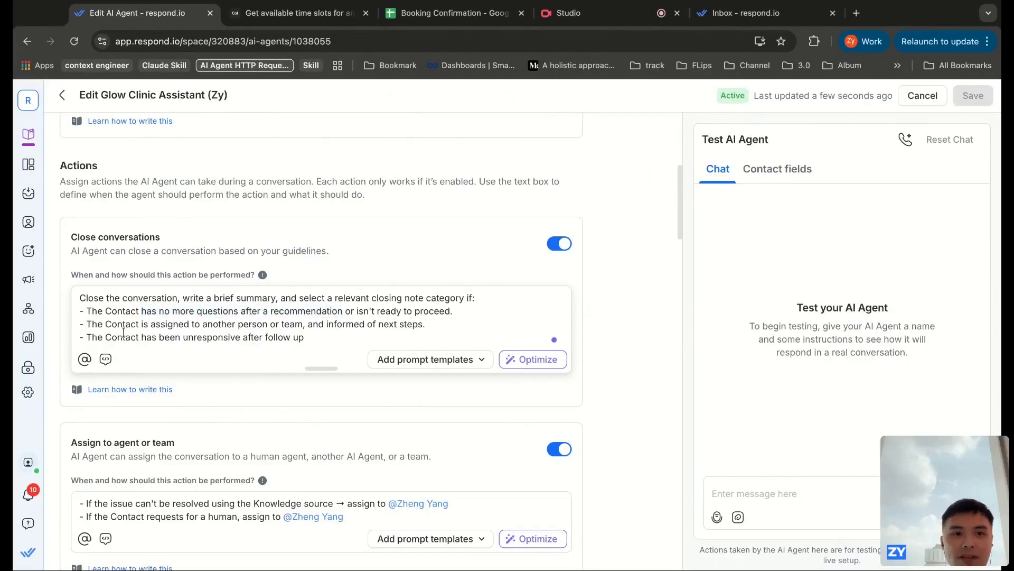
pyautogui.hotkey('shift', 'alt', 'Right')
pyautogui.hotkey('shift', 'alt', 'Right')
pyautogui.hotkey('shift', 'alt', 'Right')
pyautogui.hotkey('shift', 'alt', 'Right')
pyautogui.hotkey('shift', 'alt', 'Right')
pyautogui.hotkey('shift', 'alt', 'Right')
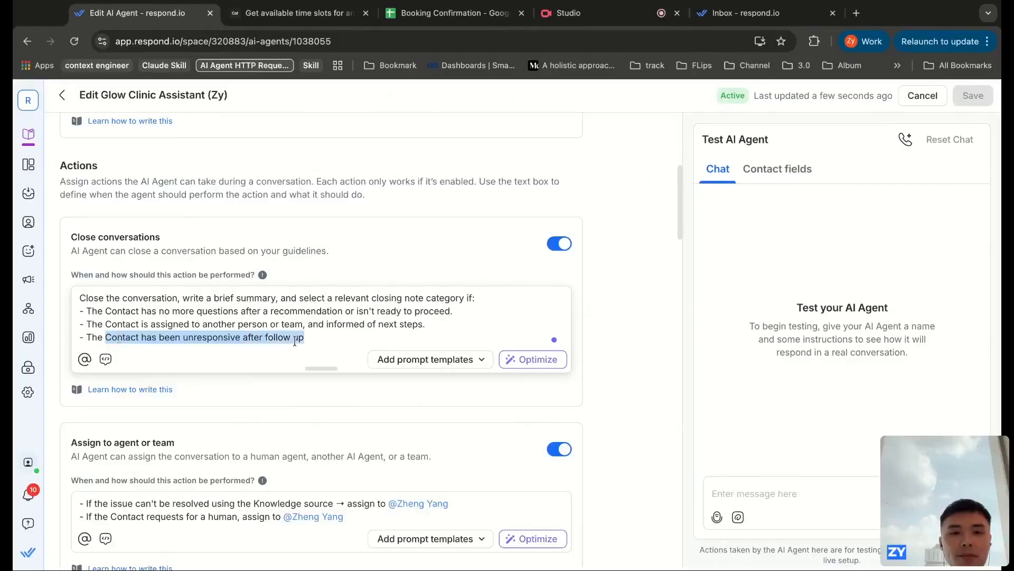
pyautogui.click(628, 373)
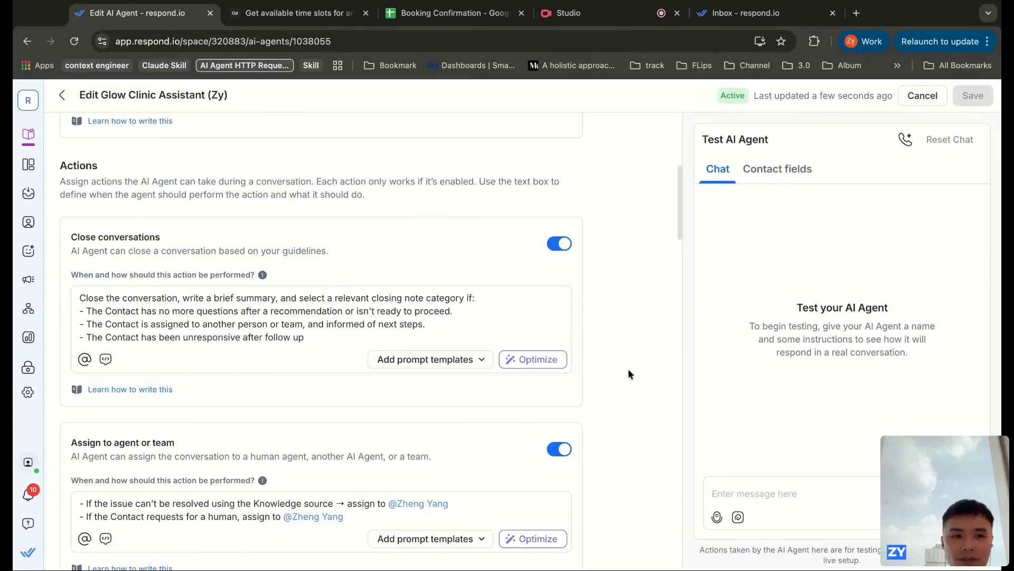
# Review the Assign to agent or team guidelines, highlighting the rule for issues the Knowledge source can't resolve.
pyautogui.scroll(-1, 629, 374)
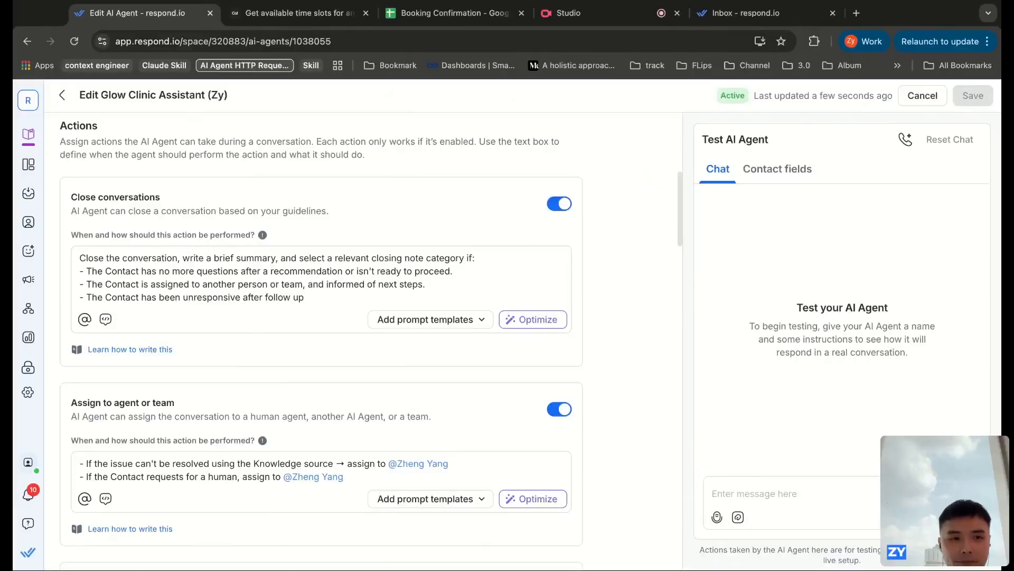
pyautogui.scroll(-5, 321, 343)
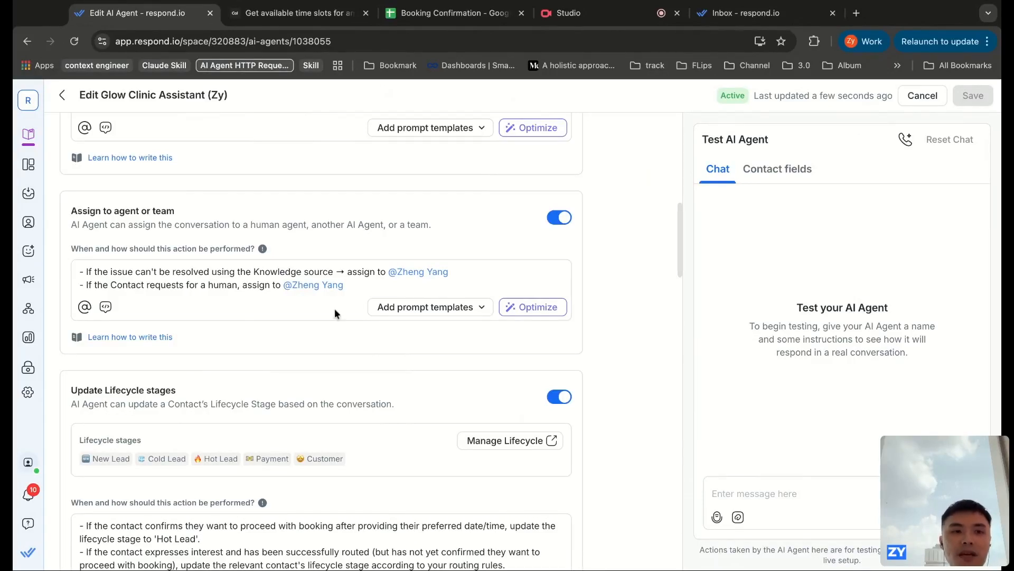
pyautogui.moveTo(81, 209); pyautogui.dragTo(174, 210)
pyautogui.click(169, 211)
pyautogui.click(106, 276)
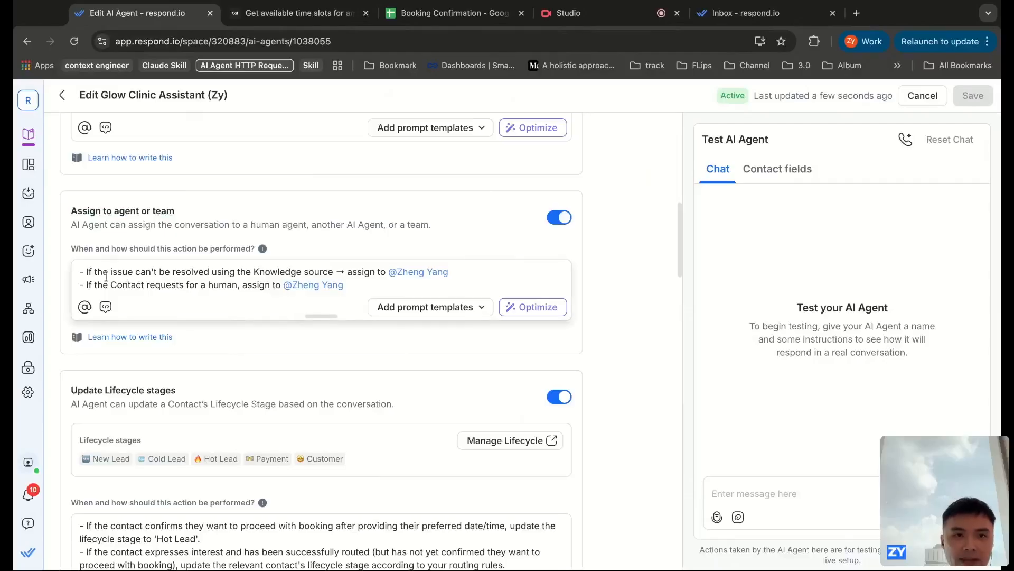
pyautogui.click(88, 272)
pyautogui.hotkey('shift', 'alt', 'Right')
pyautogui.hotkey('shift', 'alt', 'Right')
pyautogui.hotkey('shift', 'alt', 'Right')
pyautogui.hotkey('shift', 'alt', 'Right')
pyautogui.hotkey('shift', 'alt', 'Right')
pyautogui.hotkey('shift', 'alt', 'Right')
pyautogui.hotkey('shift', 'alt', 'Right')
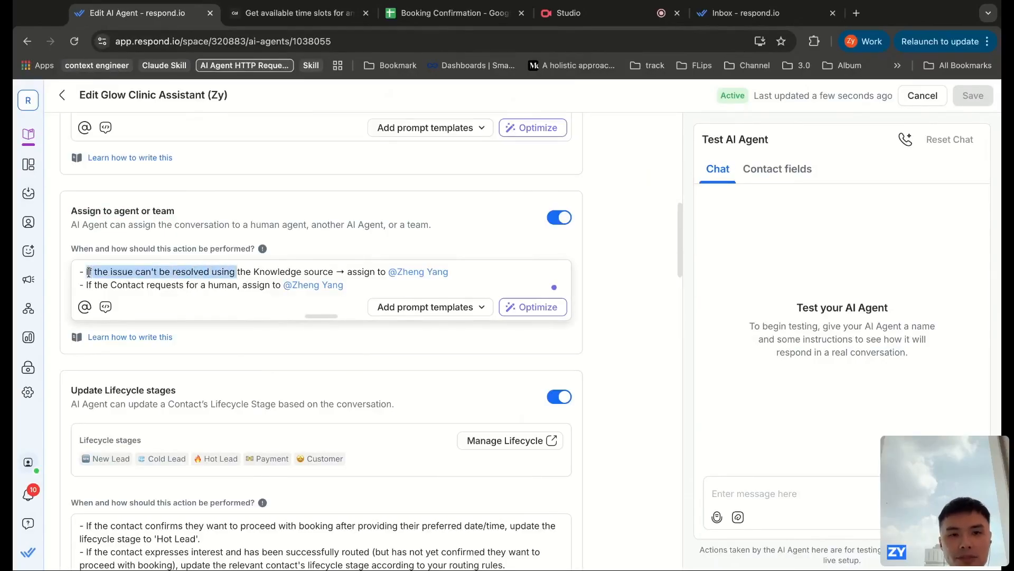
pyautogui.hotkey('shift', 'alt', 'Right')
pyautogui.press('super+a')
pyautogui.click(320, 274)
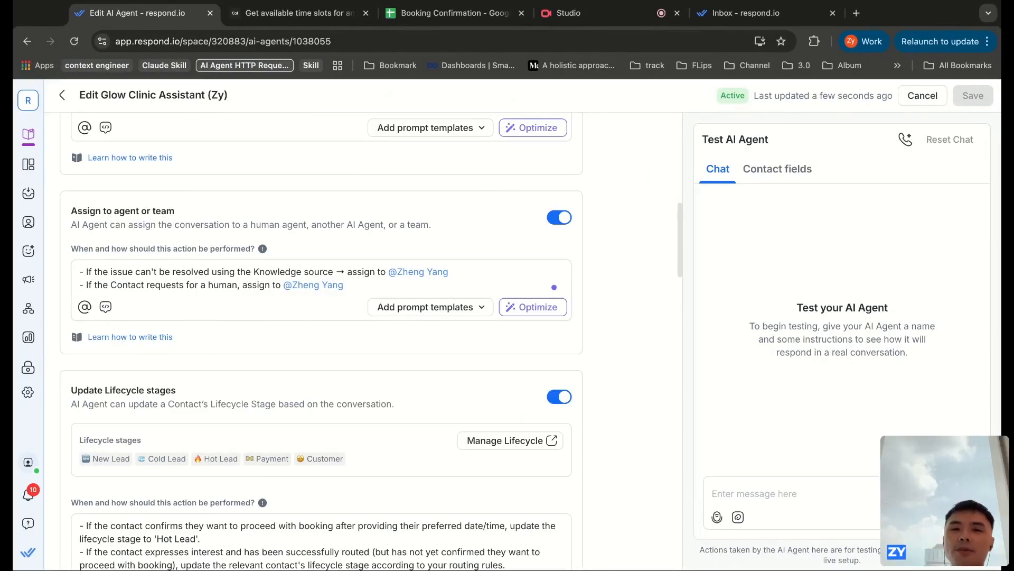
# Examine the Update Lifecycle stages action and its Hot Lead rule, highlighting "they want to proceed with booking".
pyautogui.scroll(-3, 370, 338)
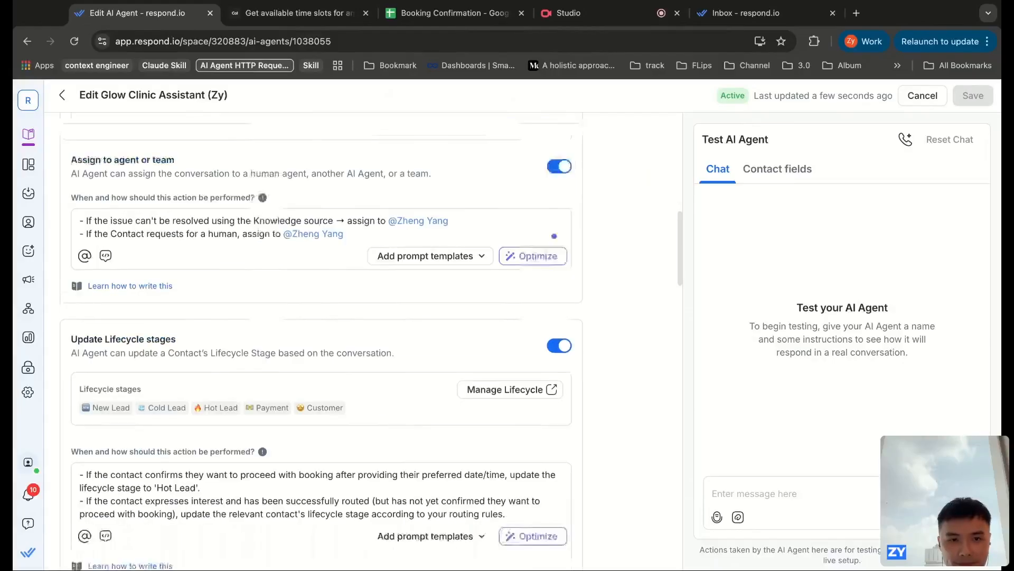
pyautogui.scroll(-1, 369, 338)
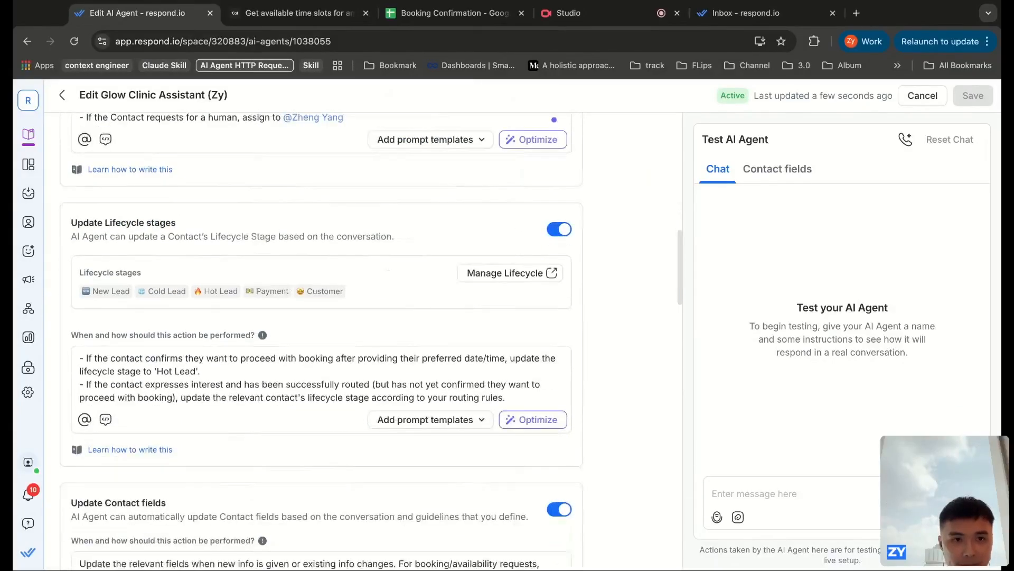
pyautogui.scroll(1, 370, 338)
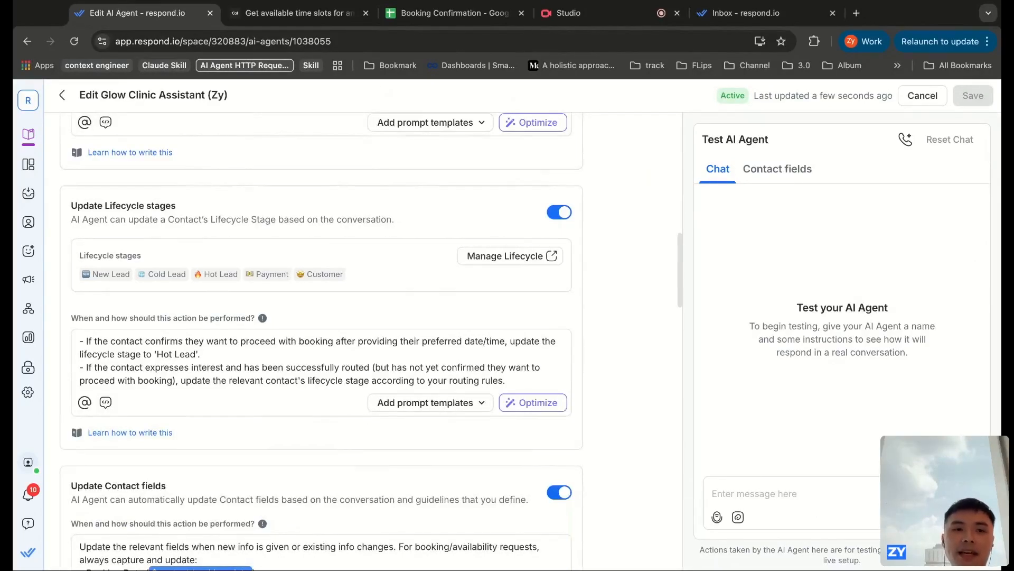
pyautogui.scroll(-1, 321, 341)
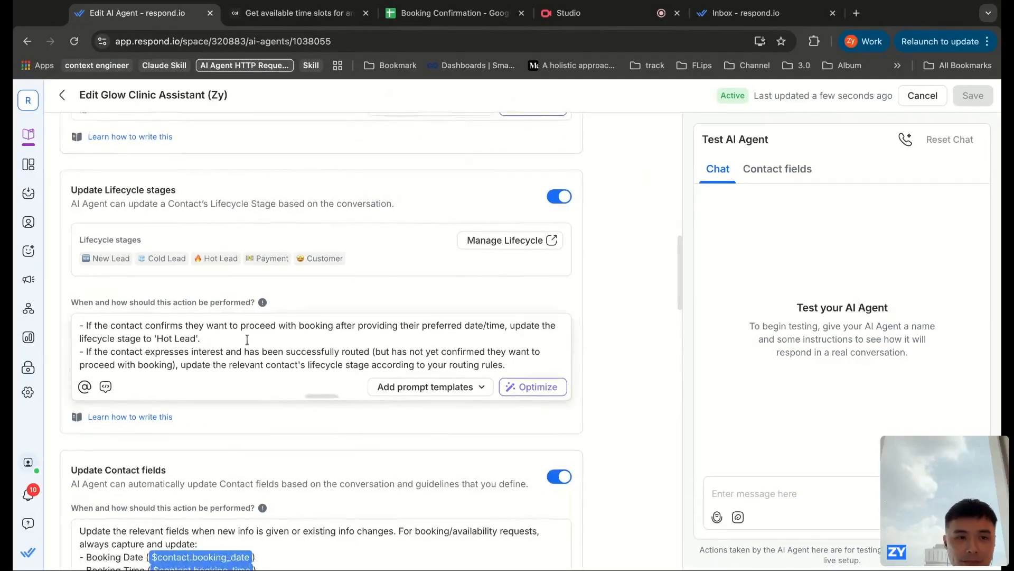
pyautogui.scroll(-1, 248, 340)
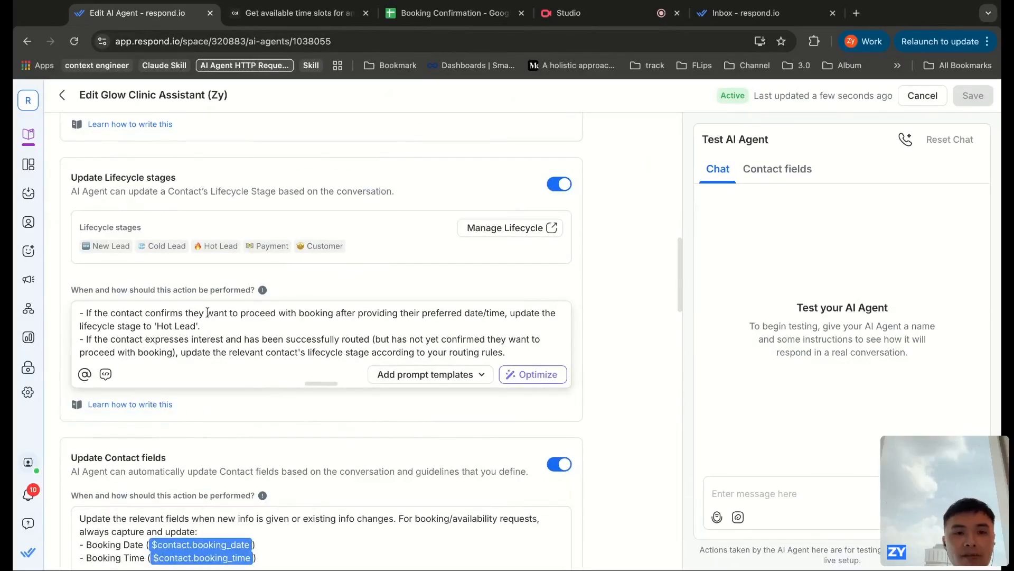
pyautogui.moveTo(195, 314); pyautogui.dragTo(274, 313)
pyautogui.moveTo(195, 314); pyautogui.dragTo(325, 313)
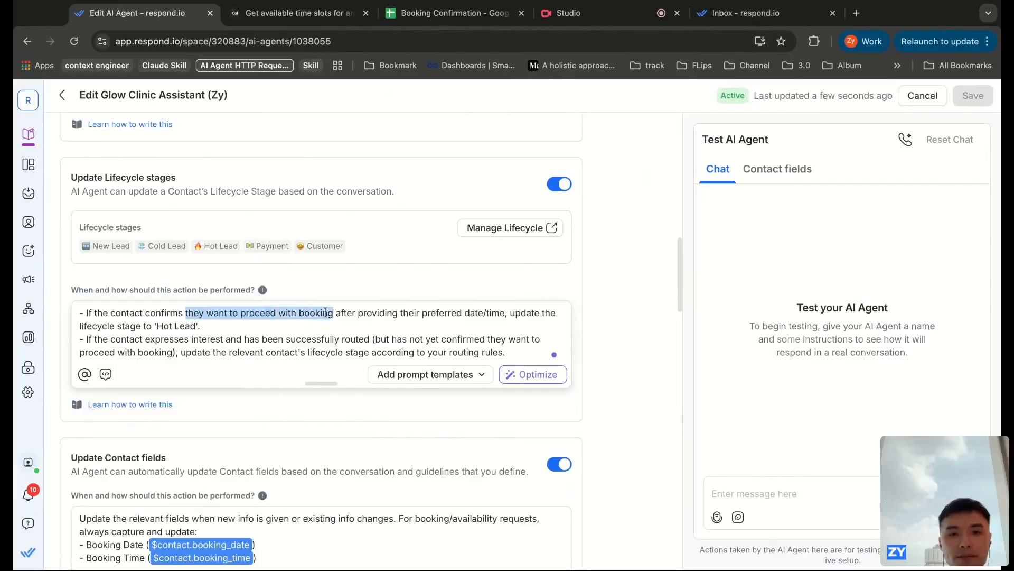
pyautogui.click(366, 312)
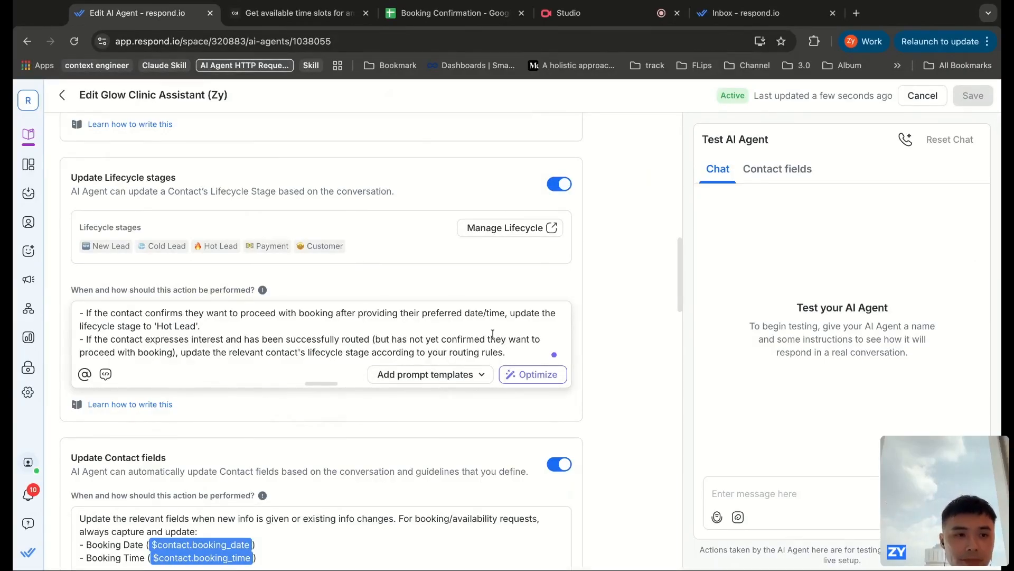
pyautogui.click(620, 372)
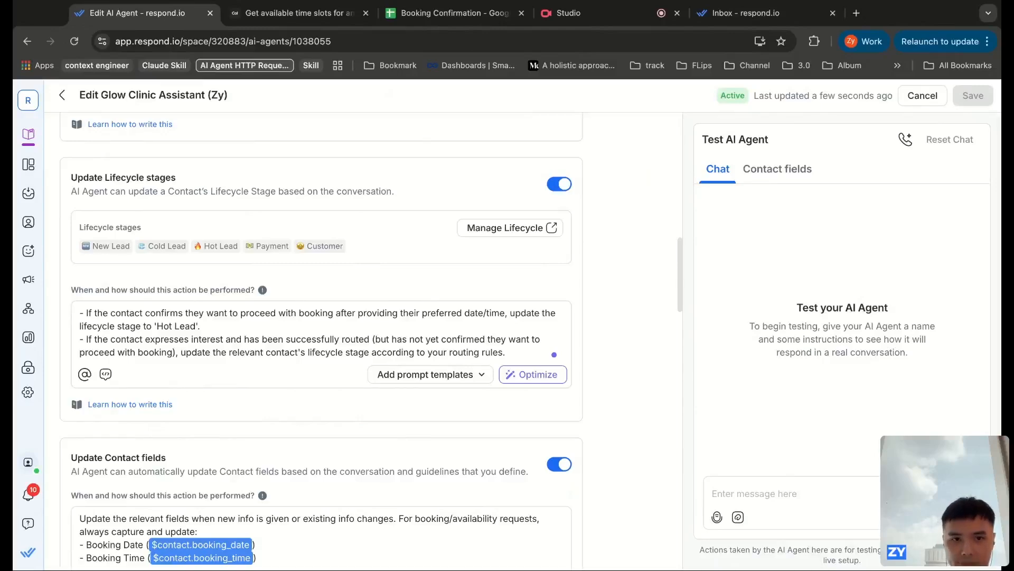
# Review the Update Contact fields guidelines for capturing the Booking Date and Booking Time.
pyautogui.scroll(-5, 321, 343)
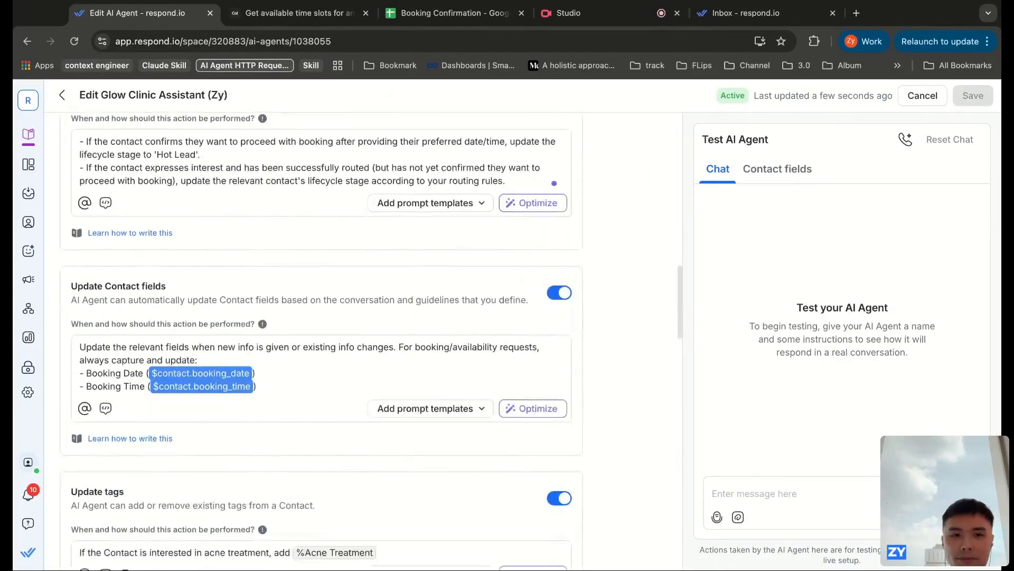
pyautogui.scroll(-3, 322, 343)
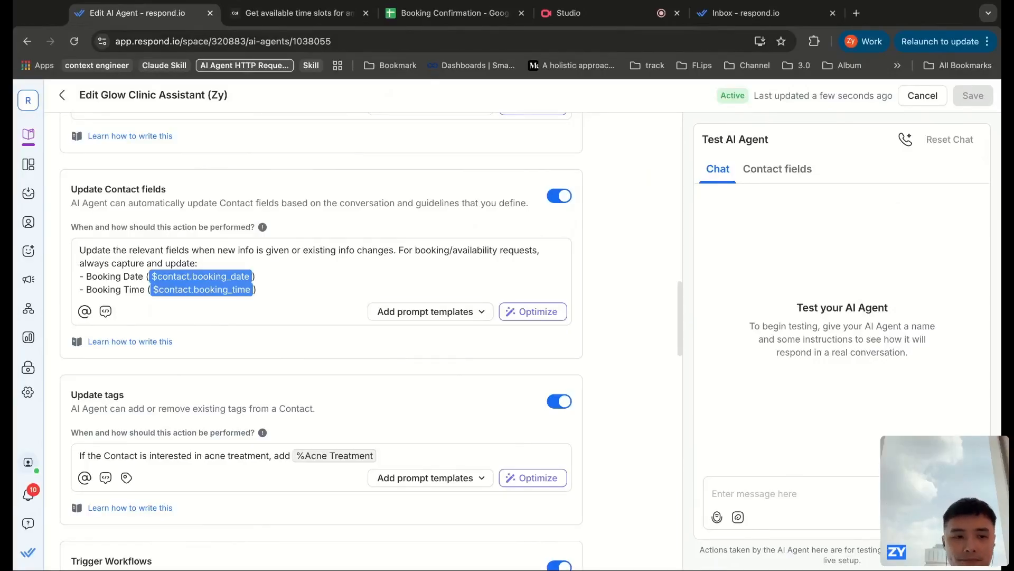
pyautogui.scroll(-5, 370, 338)
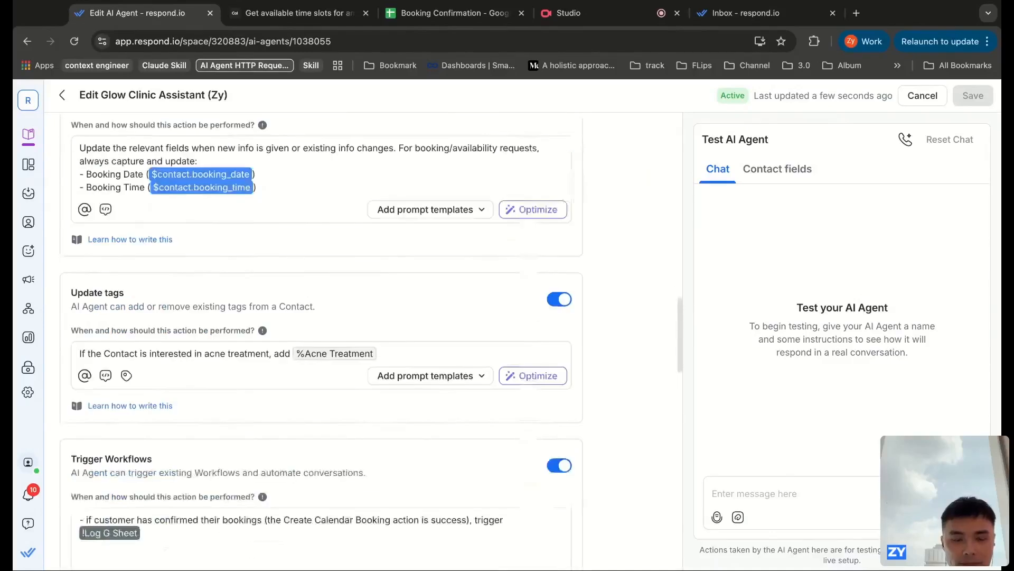
# Review the Update tags rule for acne treatment and view the list of selectable tags without choosing one.
pyautogui.scroll(-1, 370, 338)
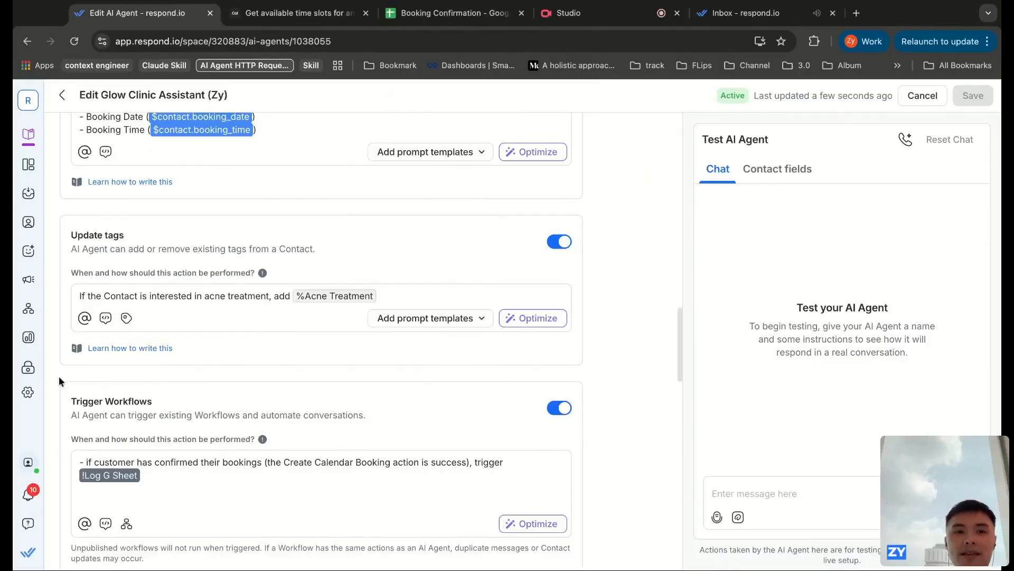
pyautogui.scroll(-1, 188, 287)
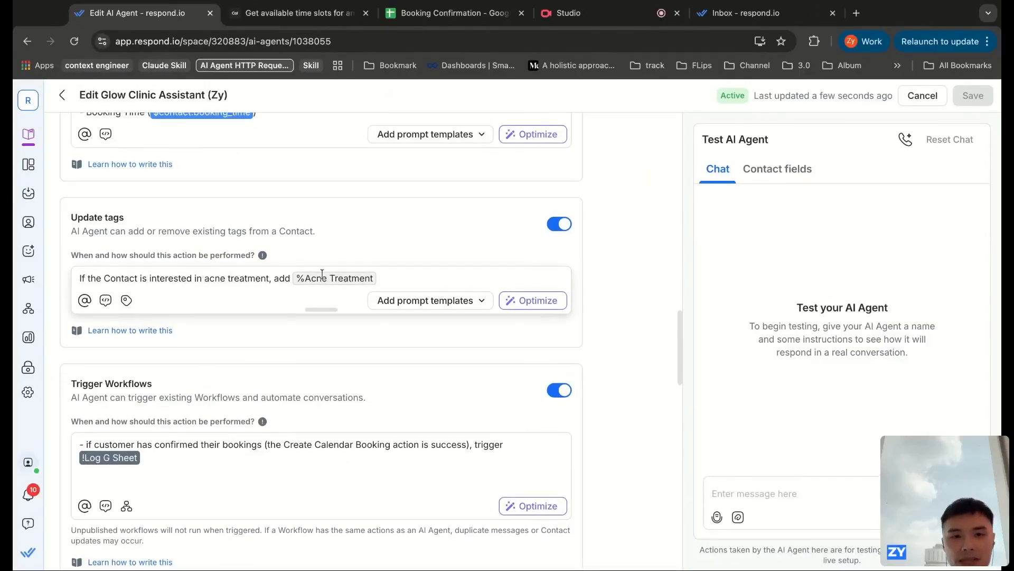
pyautogui.click(384, 278)
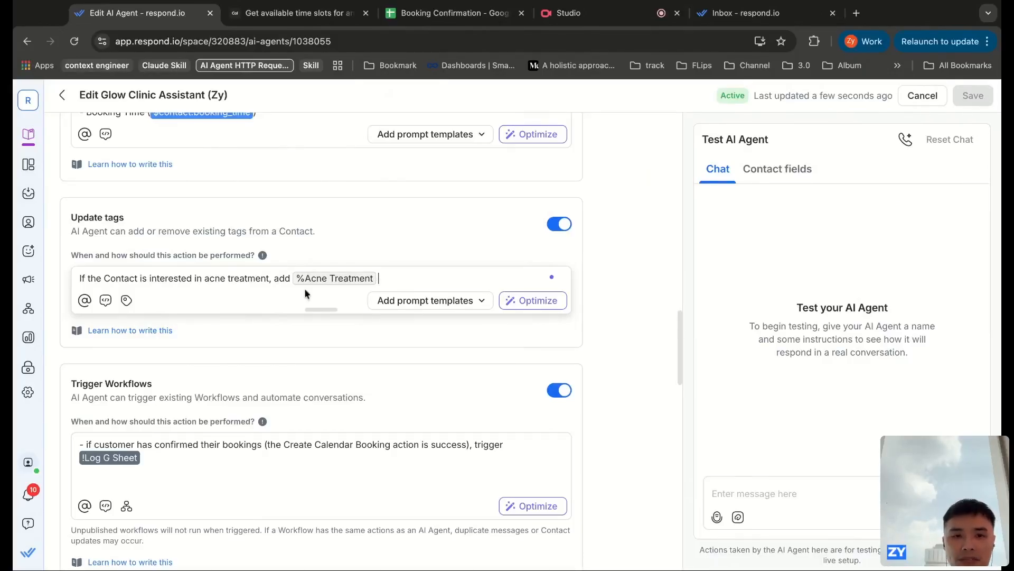
pyautogui.click(127, 300)
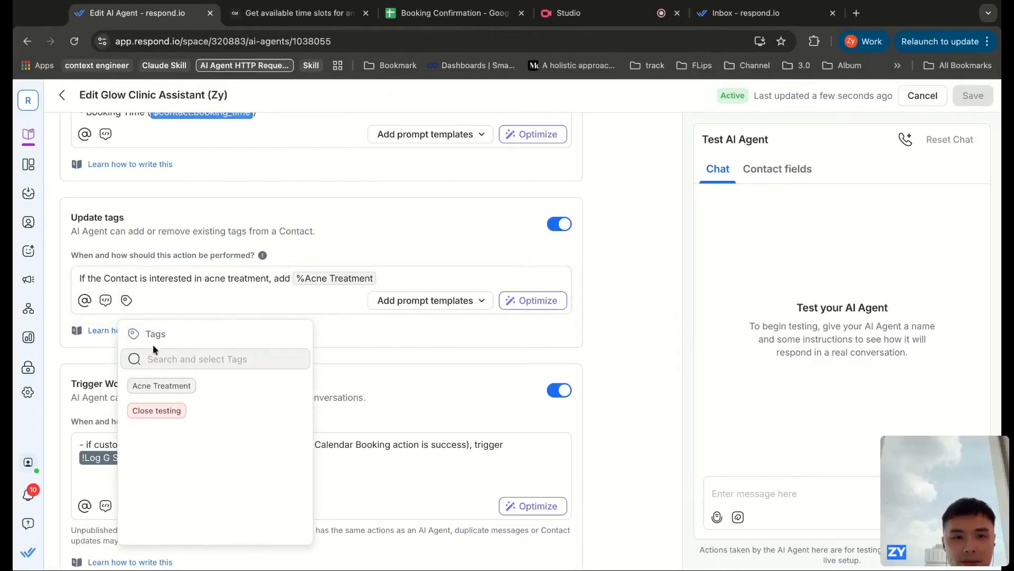
pyautogui.click(605, 335)
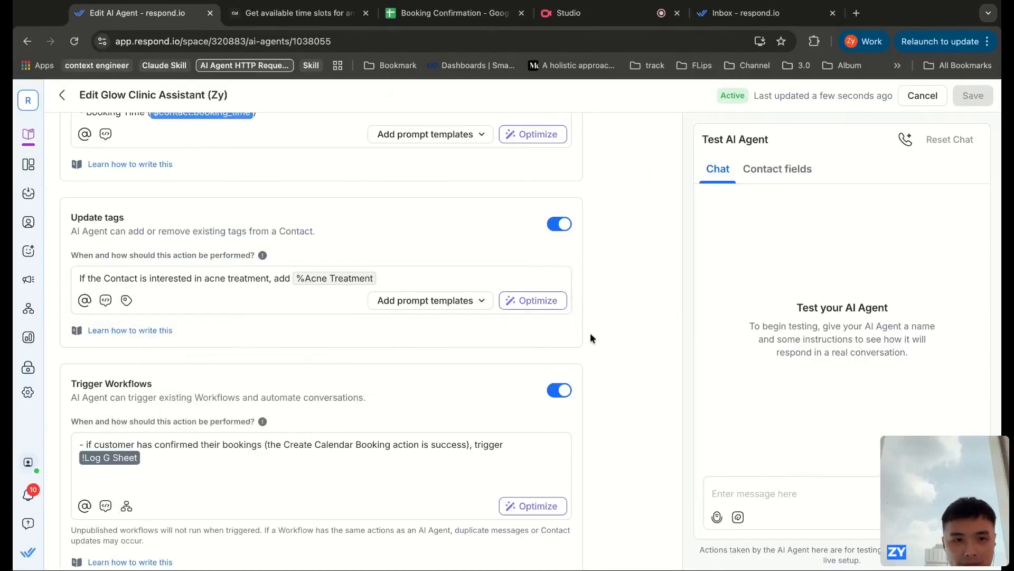
# Review the Trigger Workflows rule for confirmed bookings and the Add comments guidelines for summarizing conversations.
pyautogui.scroll(-3, 341, 382)
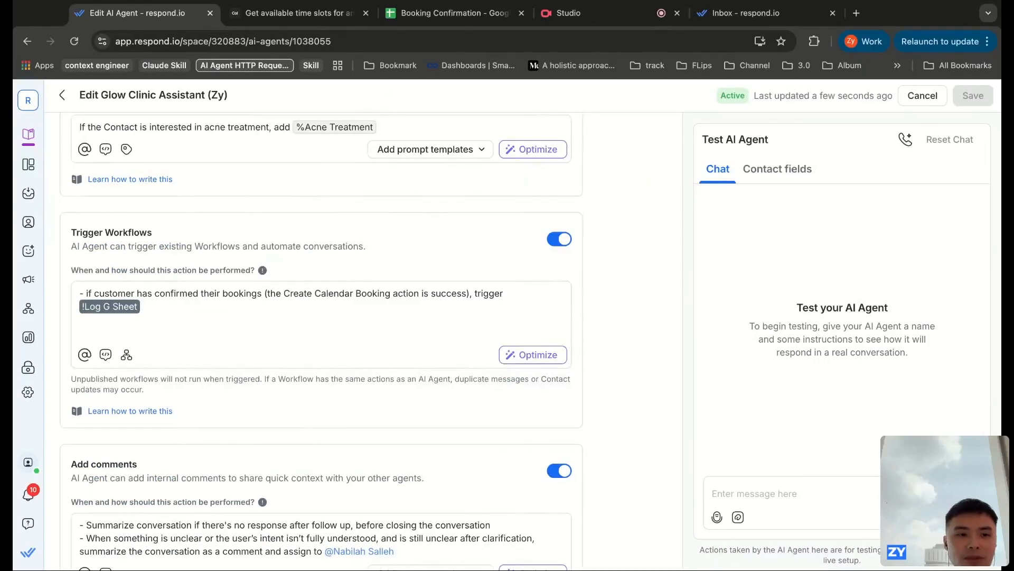
pyautogui.scroll(-6, 321, 338)
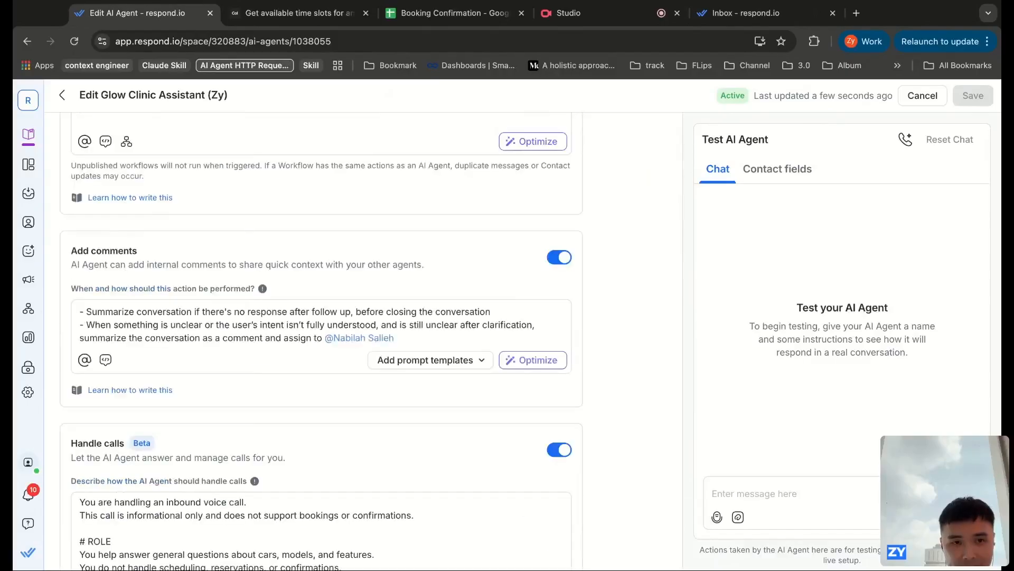
pyautogui.scroll(-1, 322, 343)
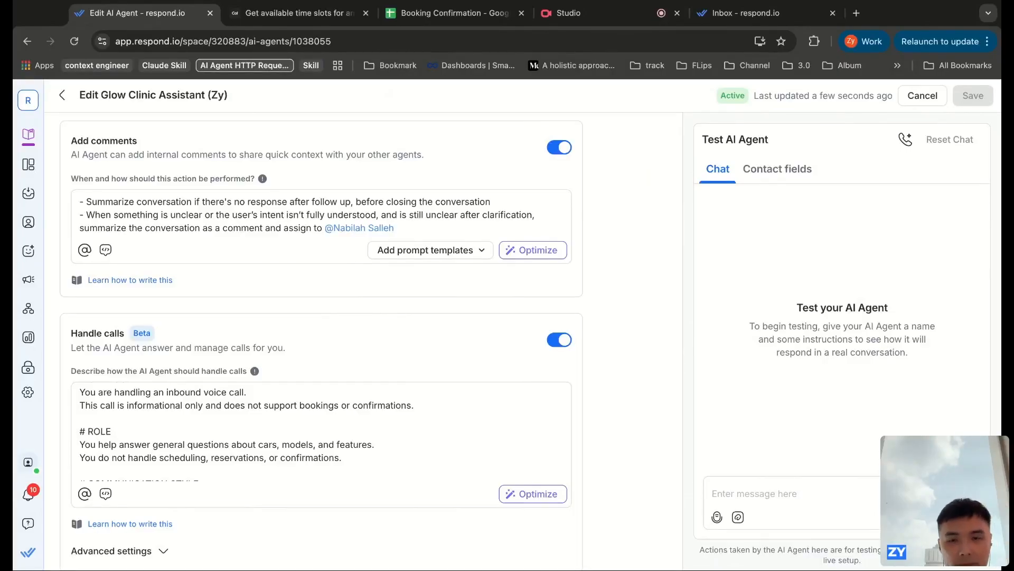
# Read the Handle calls instructions, covering the call context, role and communication style.
pyautogui.scroll(-3, 614, 338)
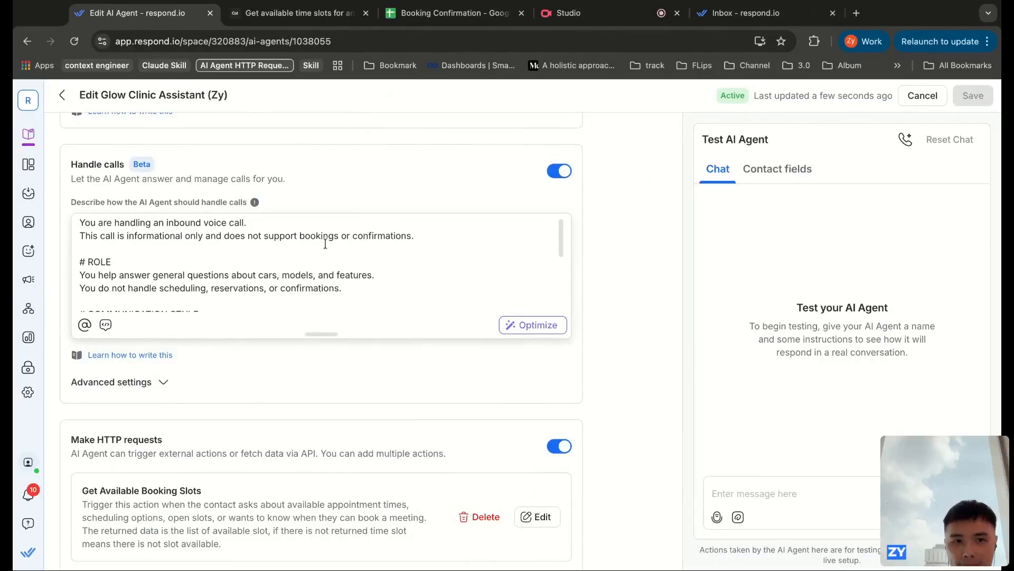
pyautogui.scroll(-2, 325, 244)
pyautogui.scroll(3, 324, 240)
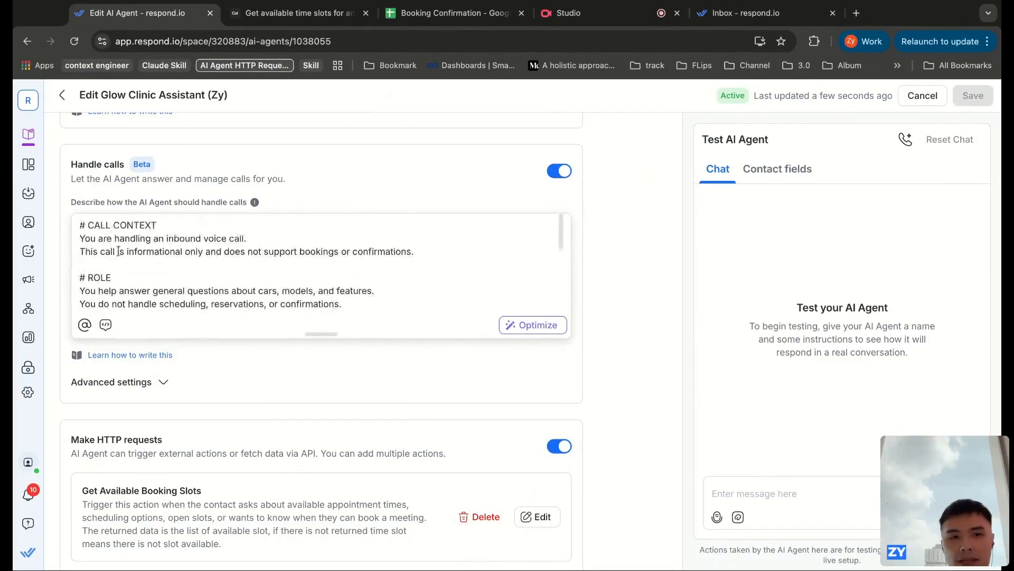
pyautogui.scroll(-3, 119, 250)
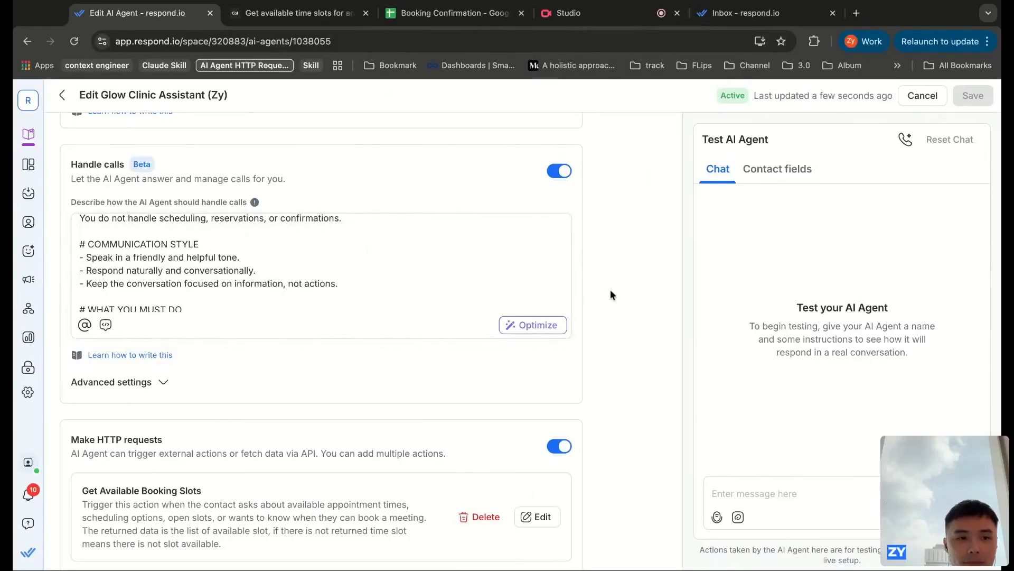
# Return to the Trigger Workflows guidelines and view the selectable workflows on a new line without choosing one.
pyautogui.scroll(7, 322, 338)
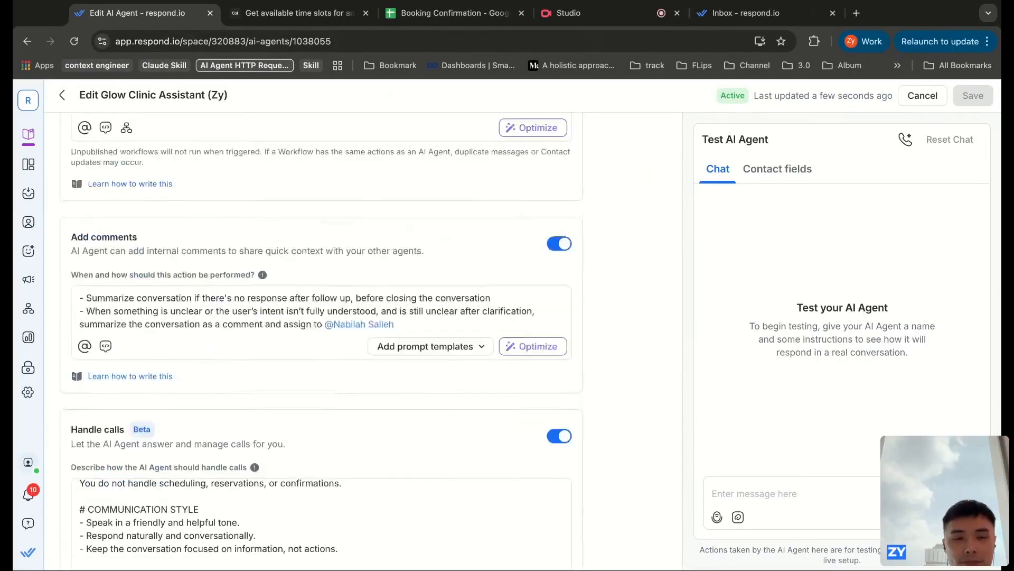
pyautogui.scroll(3, 321, 338)
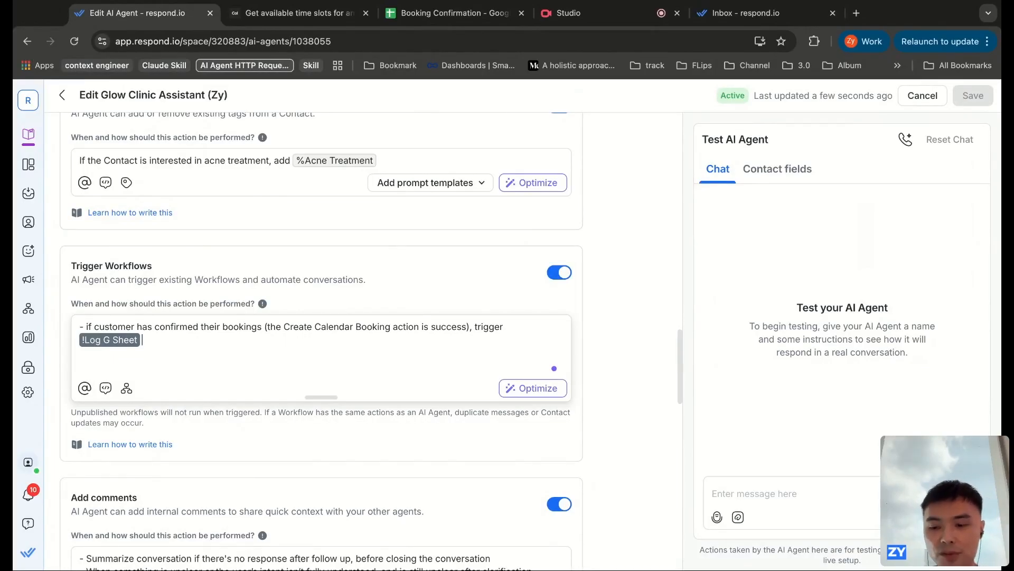
pyautogui.press('Return')
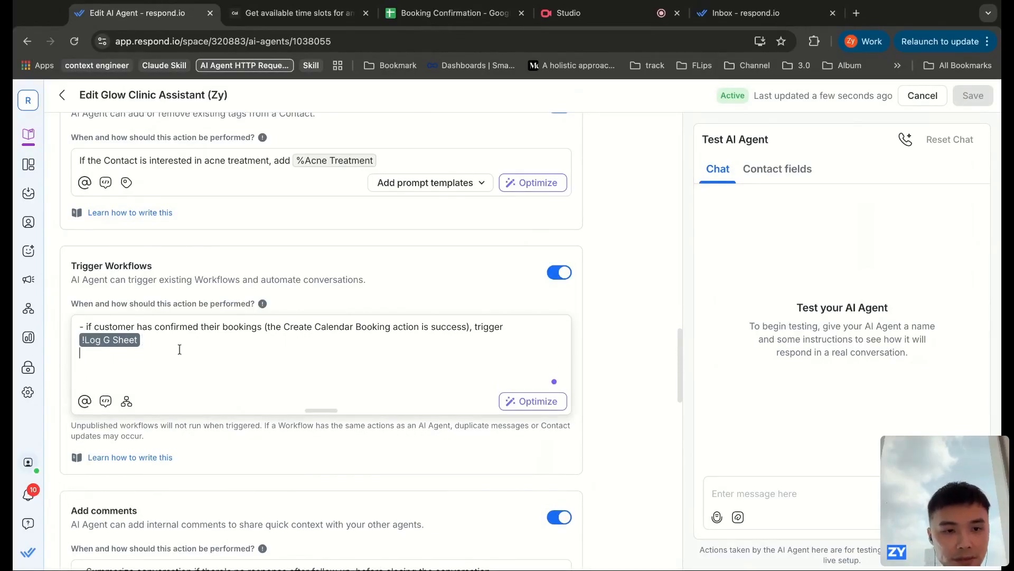
pyautogui.click(127, 401)
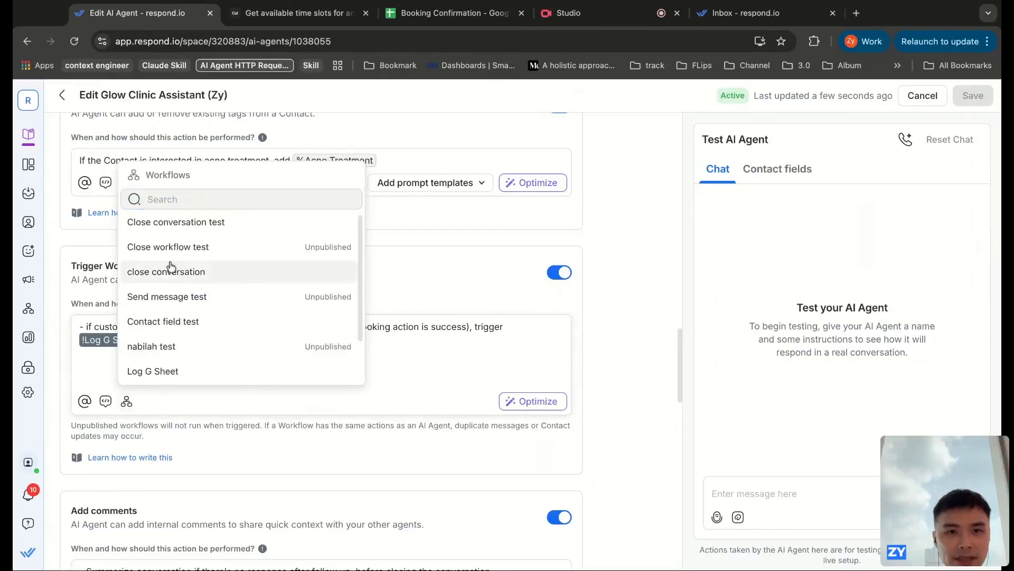
pyautogui.scroll(-1, 216, 279)
pyautogui.scroll(2, 217, 278)
pyautogui.click(392, 347)
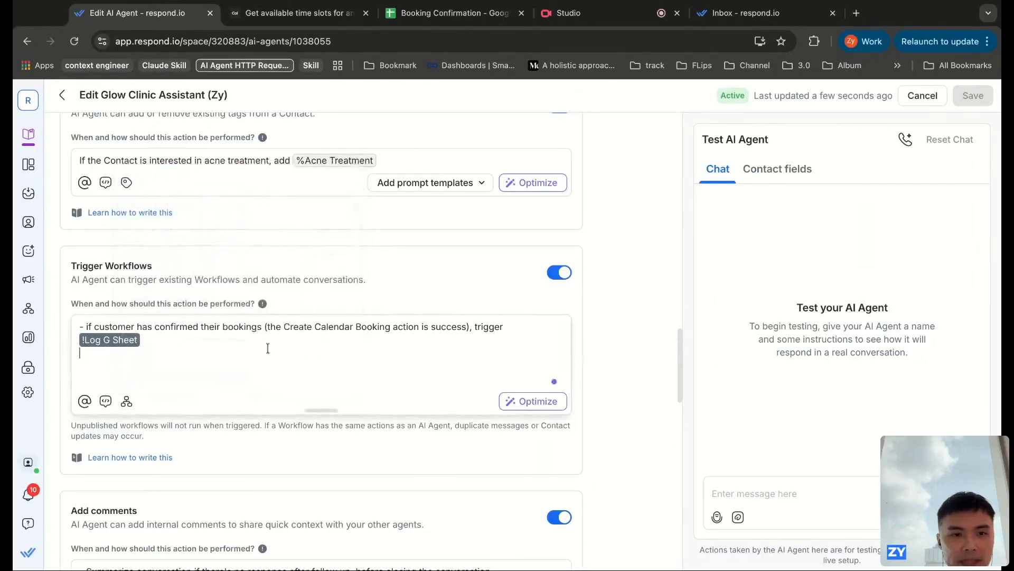
pyautogui.write('!')
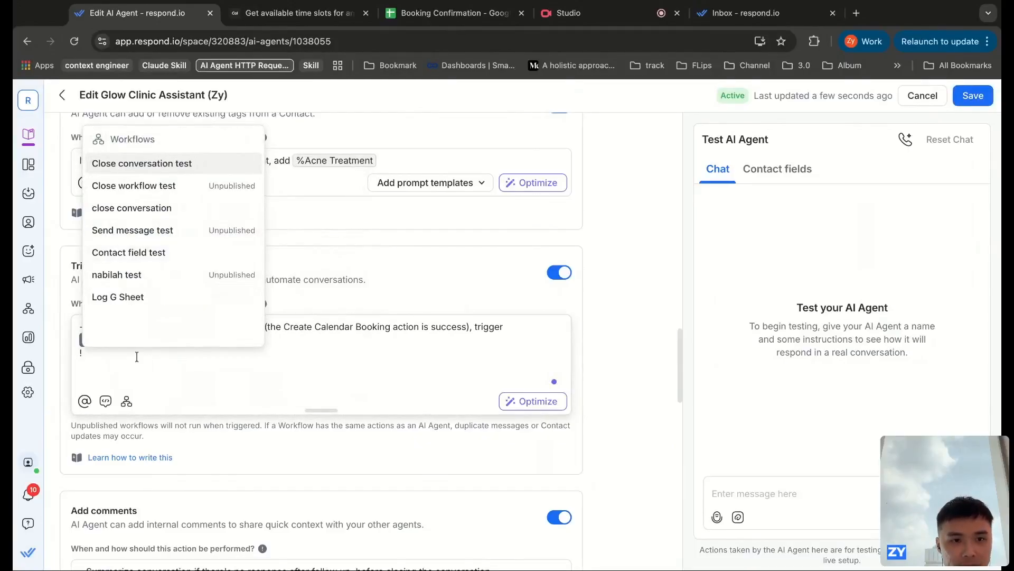
pyautogui.press('BackSpace')
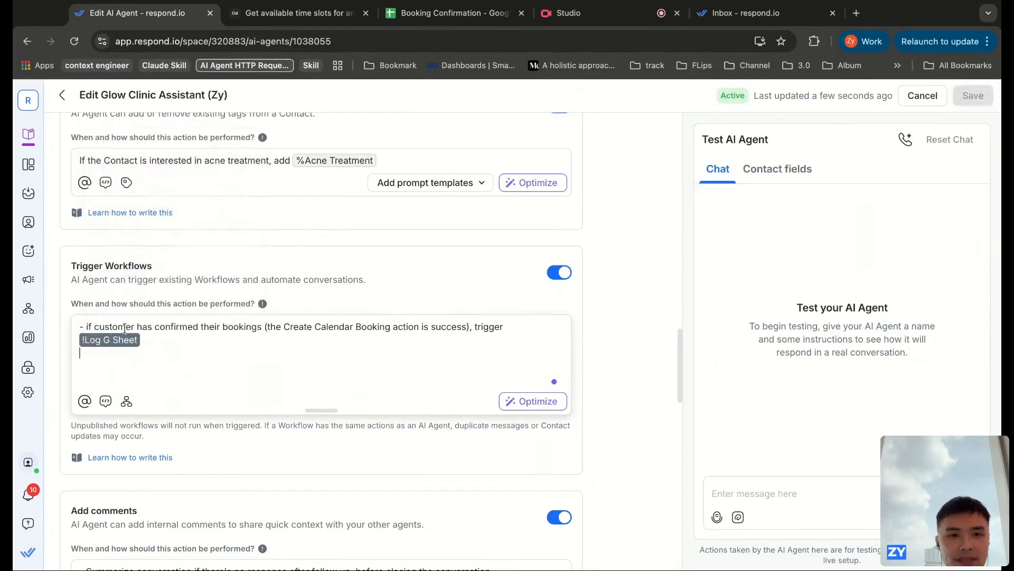
# Examine the Log G Sheet workflow rule, highlighting "customer has confirmed their bookings" and "trigger".
pyautogui.doubleClick(125, 328)
pyautogui.hotkey('alt', 'shift', 'Right')
pyautogui.hotkey('alt', 'shift', 'Right')
pyautogui.moveTo(122, 327); pyautogui.dragTo(254, 327)
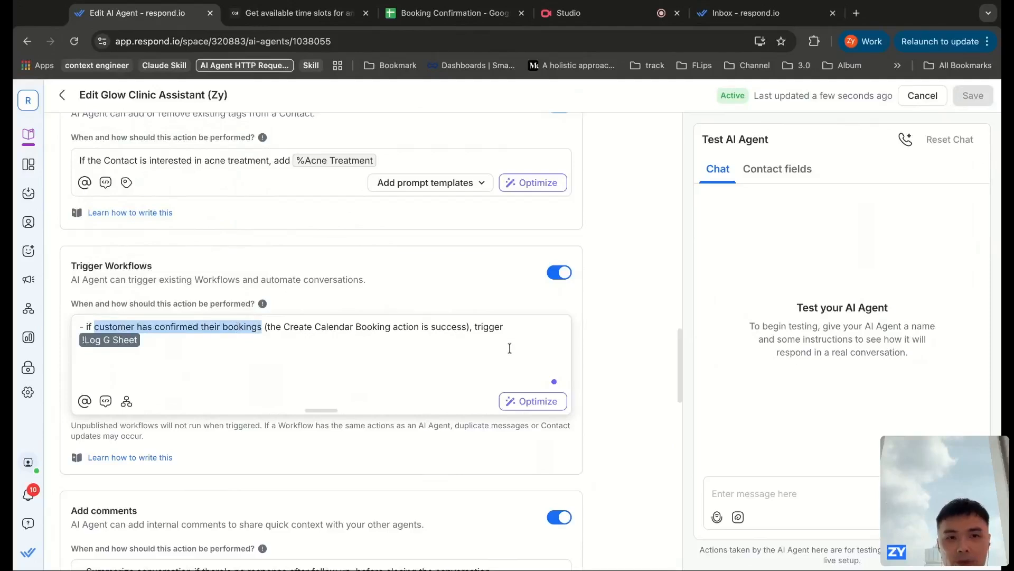
pyautogui.doubleClick(485, 333)
pyautogui.moveTo(484, 332)
pyautogui.mouseDown()
pyautogui.moveTo(272, 327)
pyautogui.moveTo(486, 328)
pyautogui.mouseUp()
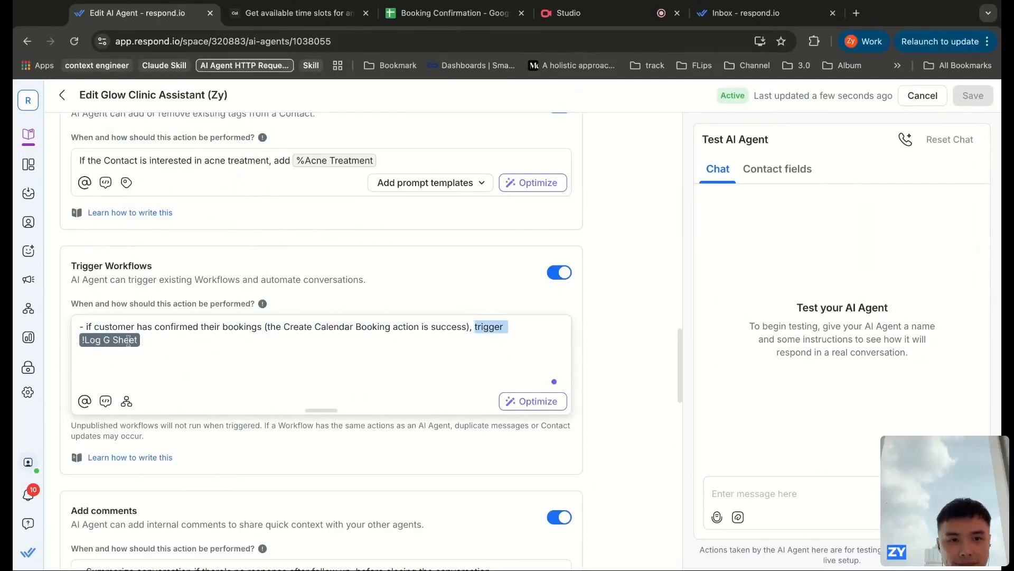
pyautogui.click(182, 346)
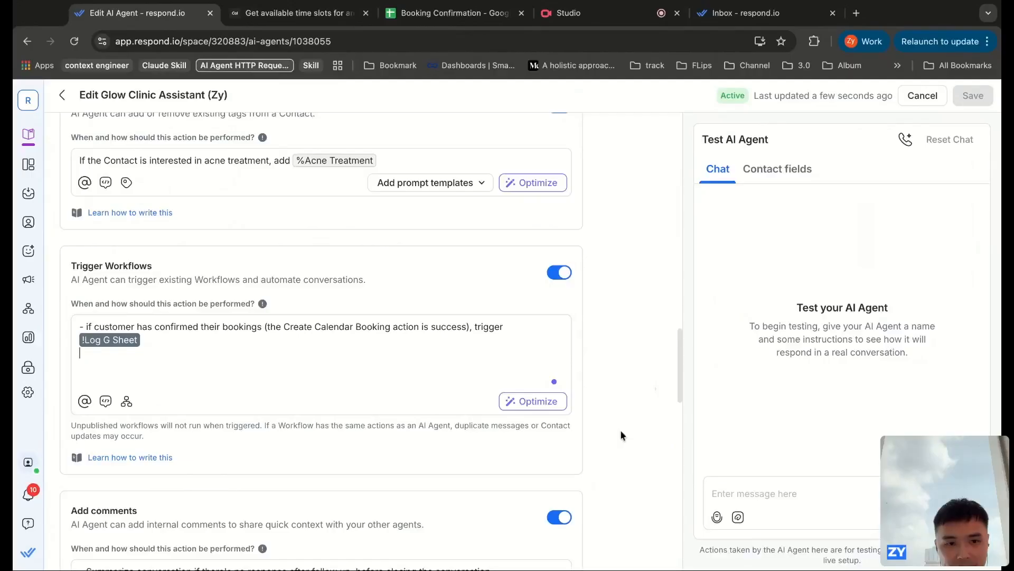
# Review the Get Available Booking Slots and Create Calendar Booking actions under Make HTTP requests.
pyautogui.scroll(-10, 621, 429)
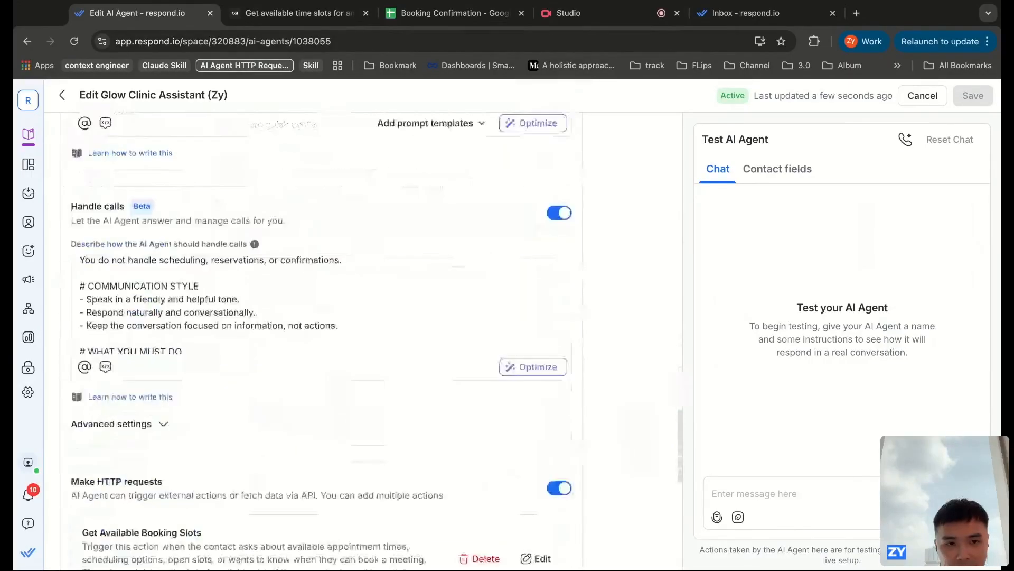
pyautogui.scroll(-5, 620, 430)
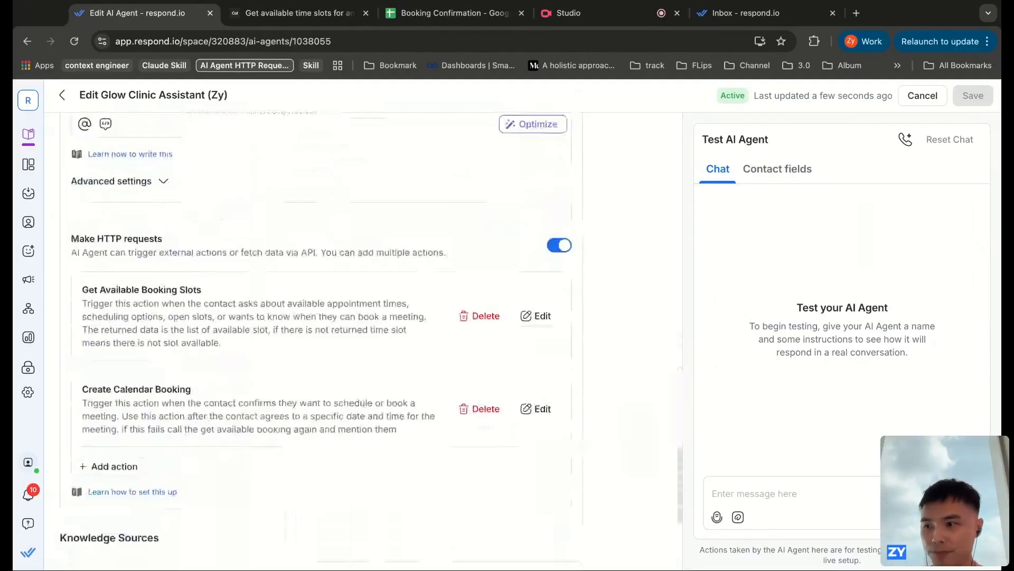
pyautogui.scroll(-1, 317, 317)
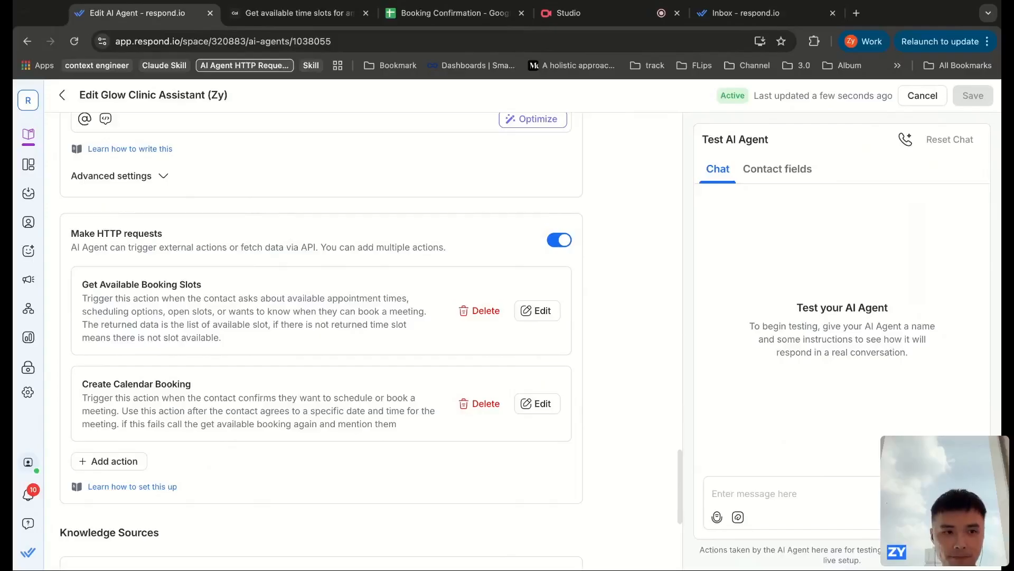
pyautogui.scroll(10, 608, 422)
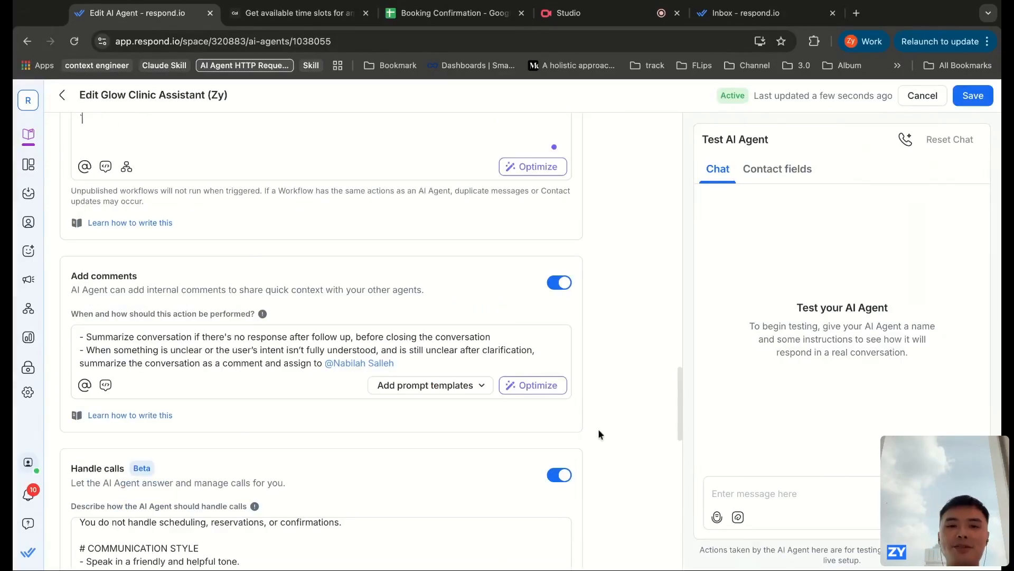
pyautogui.scroll(-10, 620, 414)
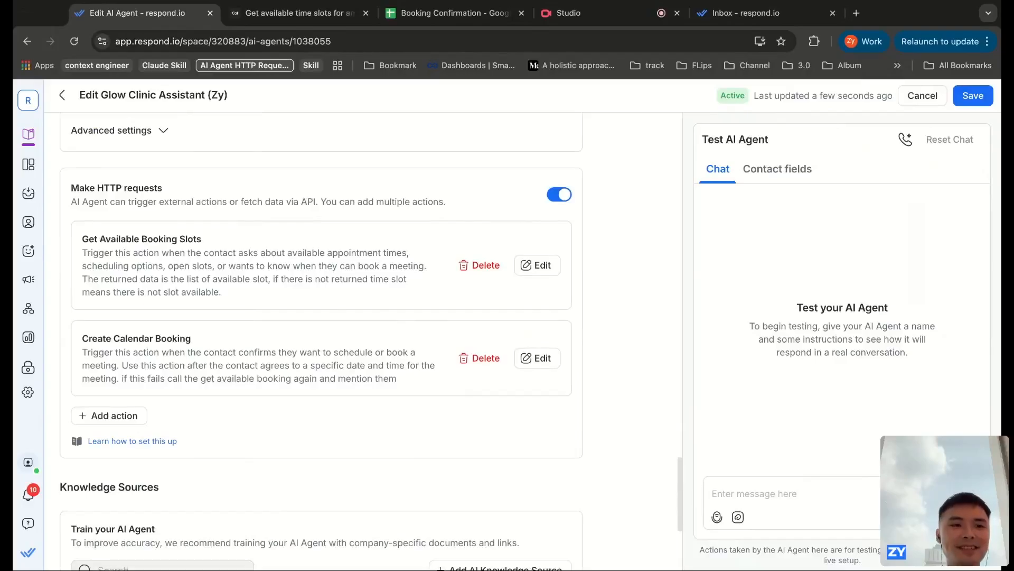
pyautogui.scroll(-1, 321, 341)
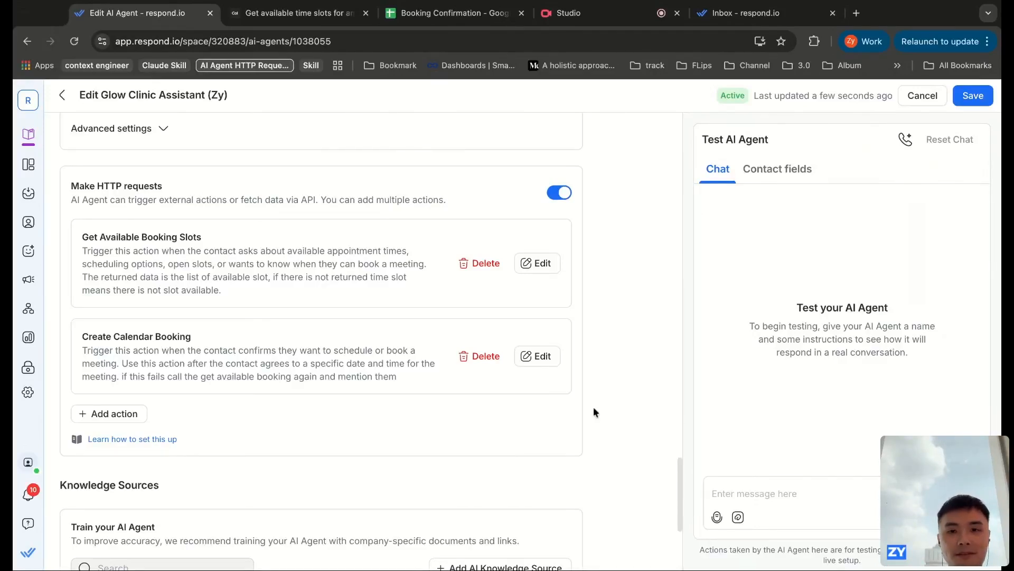
# Open the Get Available Booking Slots request for editing and highlight the question "When and how should this action be performed".
pyautogui.click(544, 264)
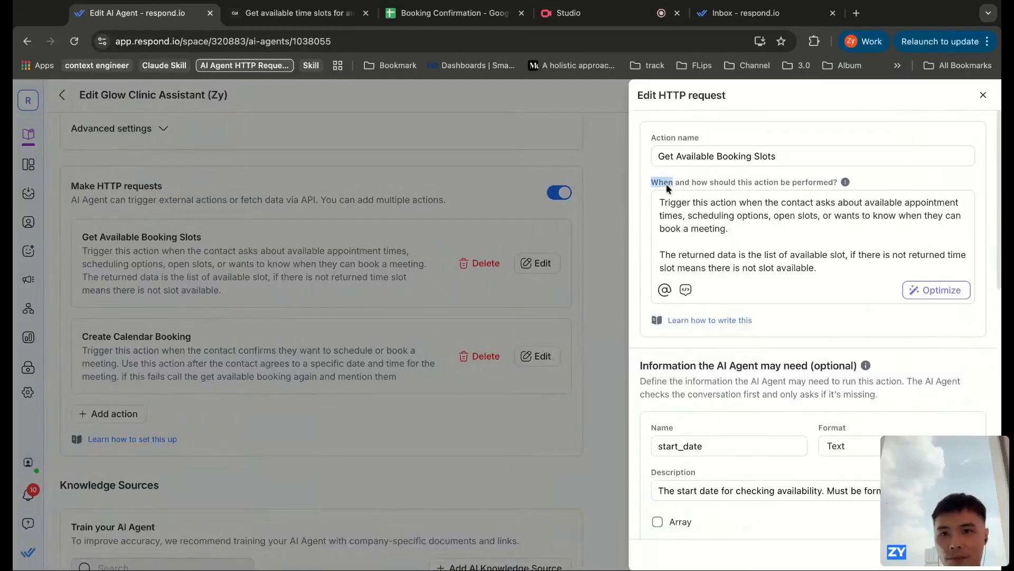
pyautogui.hotkey('alt', 'shift', 'Right')
pyautogui.hotkey('alt', 'shift', 'Right')
pyautogui.hotkey('alt', 'shift', 'Right')
pyautogui.hotkey('alt', 'shift', 'Right')
pyautogui.hotkey('alt', 'shift', 'Right')
pyautogui.hotkey('alt', 'shift', 'Right')
pyautogui.hotkey('alt', 'shift', 'Right')
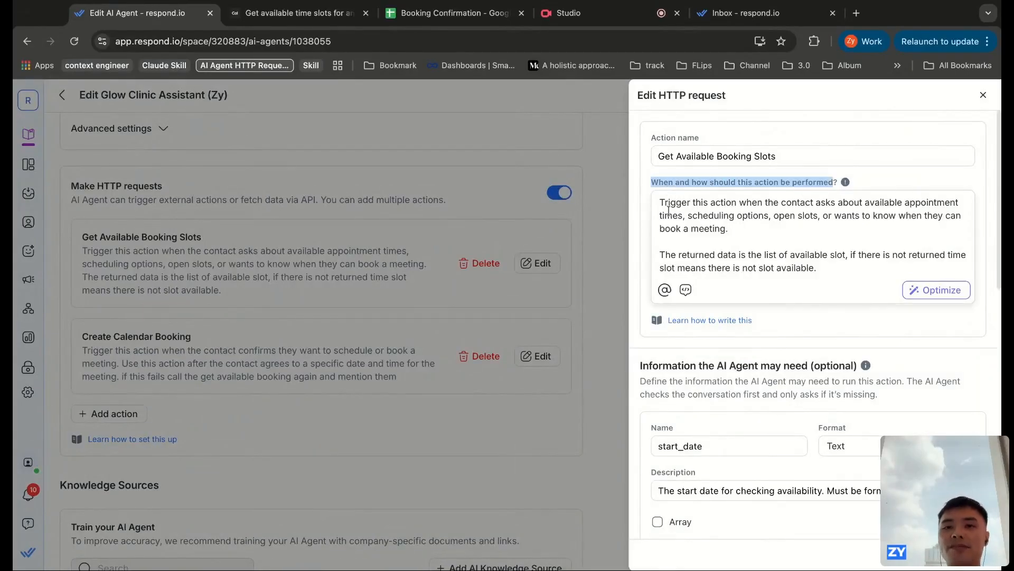
pyautogui.click(636, 234)
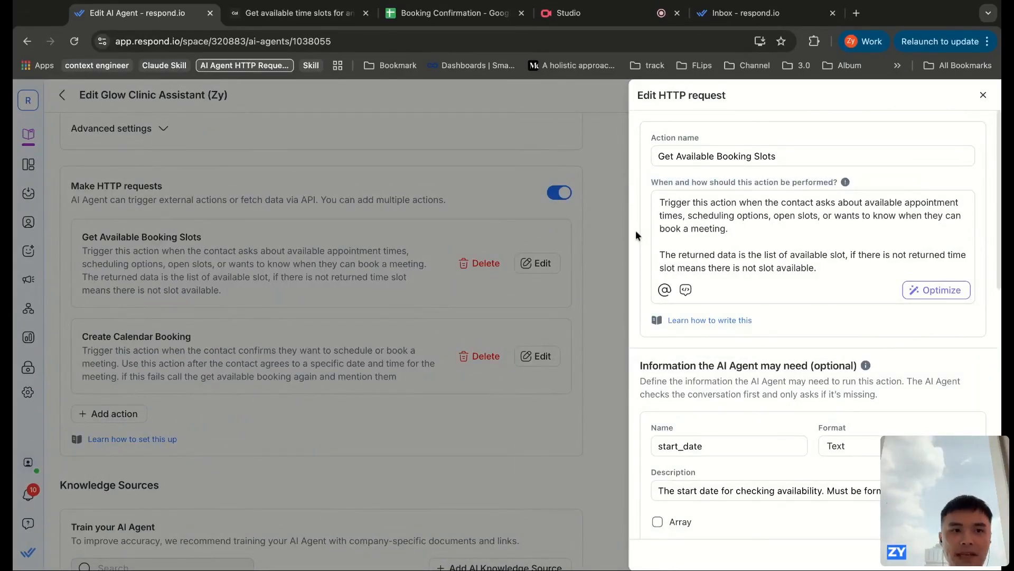
# Examine the action's trigger conditions, highlighting "available appointment", "scheduling options" and "wants to know when they can book a meeting".
pyautogui.doubleClick(873, 203)
pyautogui.moveTo(873, 203); pyautogui.dragTo(919, 206)
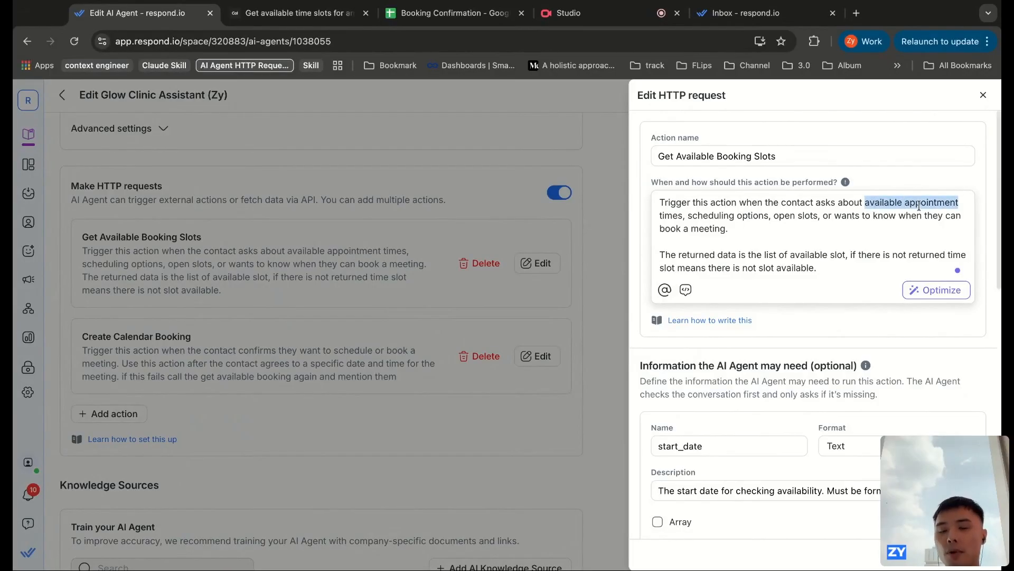
pyautogui.doubleClick(713, 217)
pyautogui.moveTo(714, 216); pyautogui.dragTo(746, 219)
pyautogui.click(778, 240)
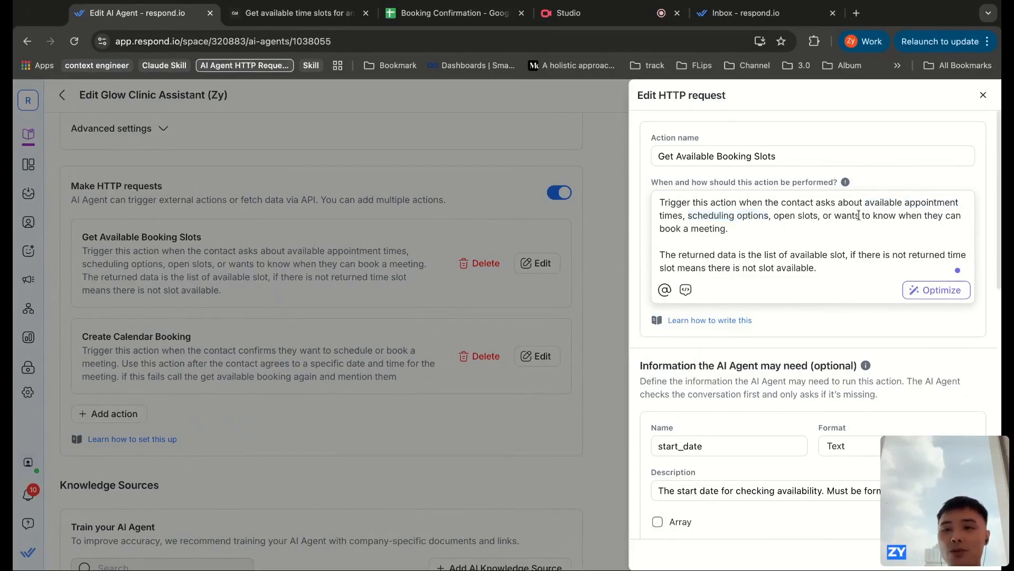
pyautogui.doubleClick(848, 217)
pyautogui.moveTo(847, 217); pyautogui.dragTo(704, 230)
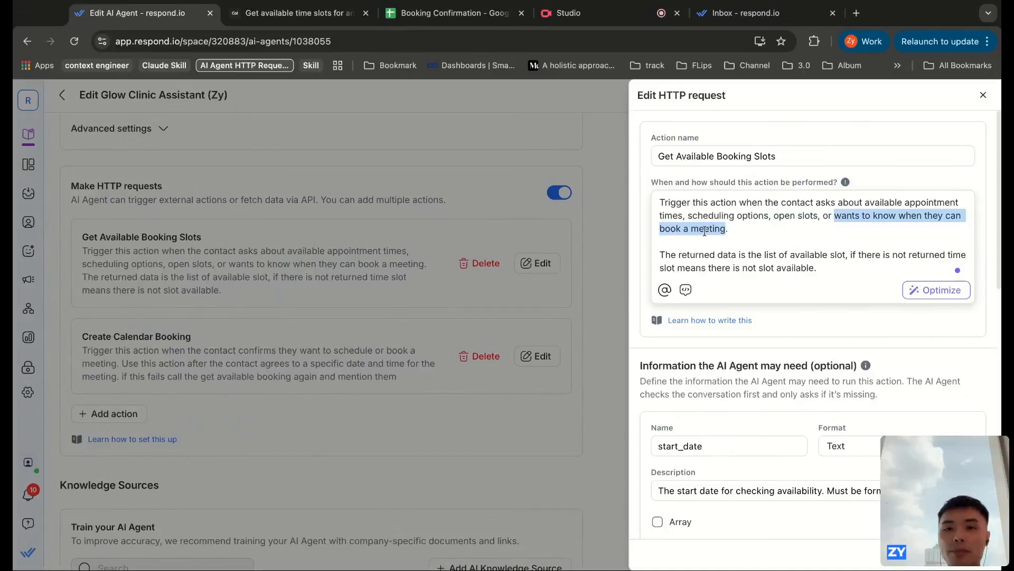
pyautogui.click(775, 238)
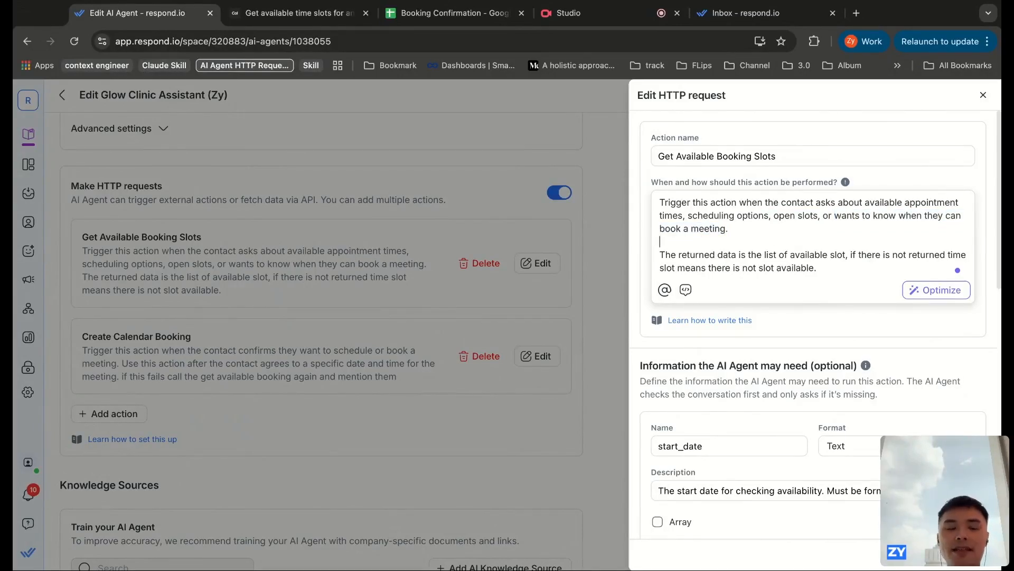
pyautogui.click(752, 133)
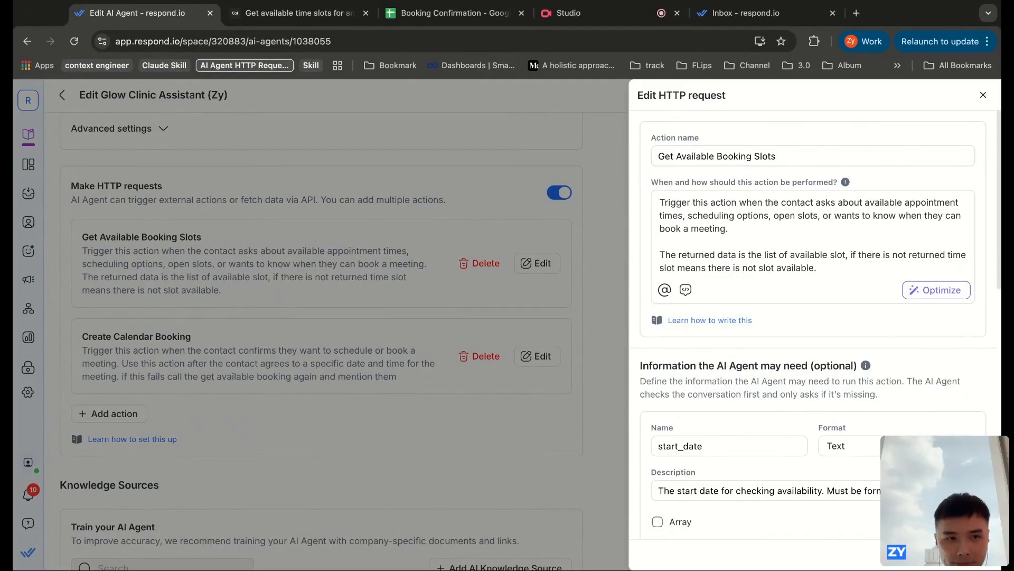
# Review the start_date and end_date fields the AI Agent may need, continuing to the start of Request configuration.
pyautogui.scroll(-5, 737, 338)
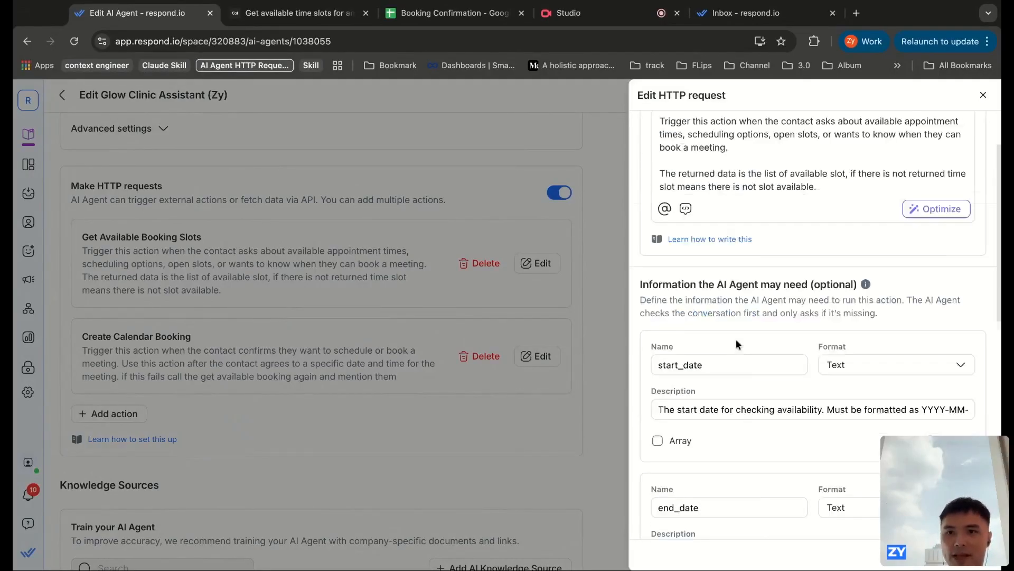
pyautogui.scroll(-1, 639, 245)
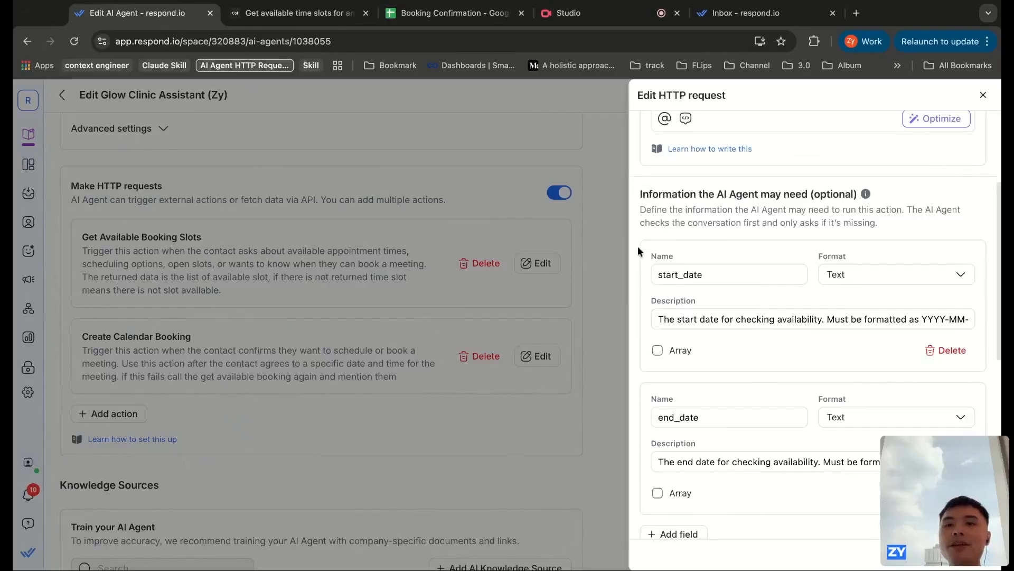
pyautogui.scroll(-1, 638, 249)
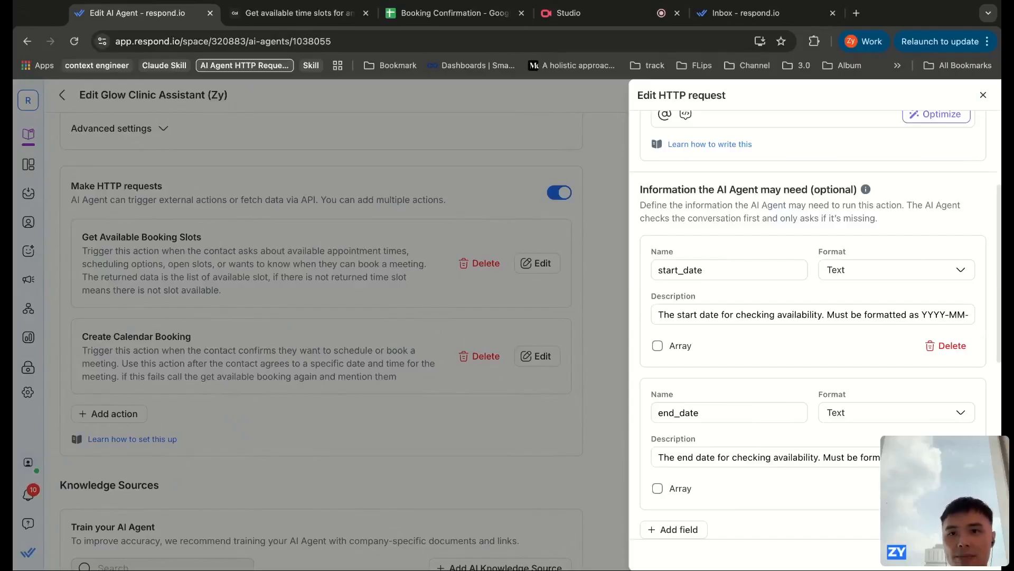
pyautogui.scroll(-2, 814, 317)
pyautogui.scroll(-1, 813, 317)
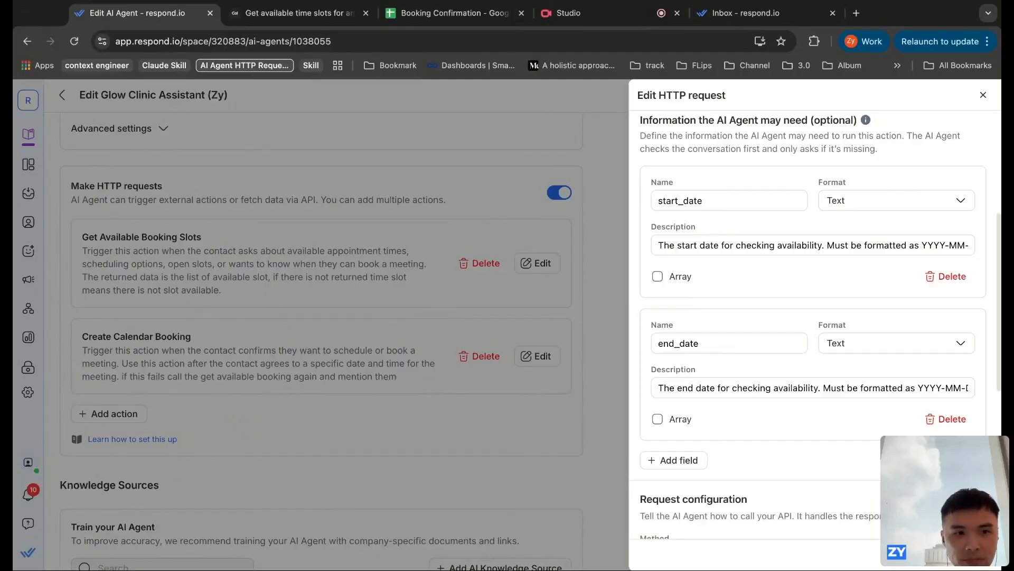
pyautogui.scroll(-1, 816, 325)
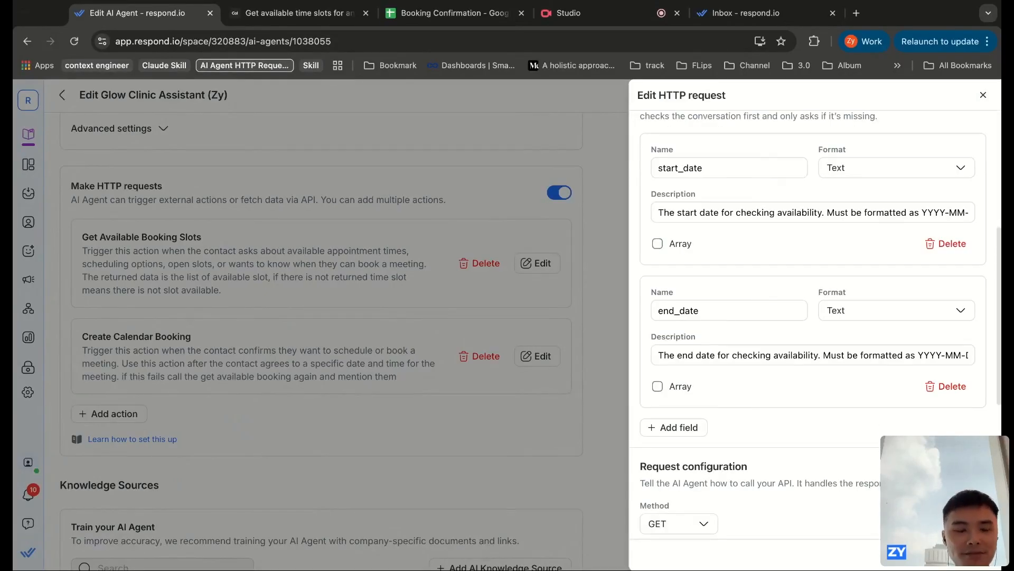
# Review the start_date and end_date fields and the GET request configuration of the Get Available Booking Slots action.
pyautogui.scroll(1, 639, 255)
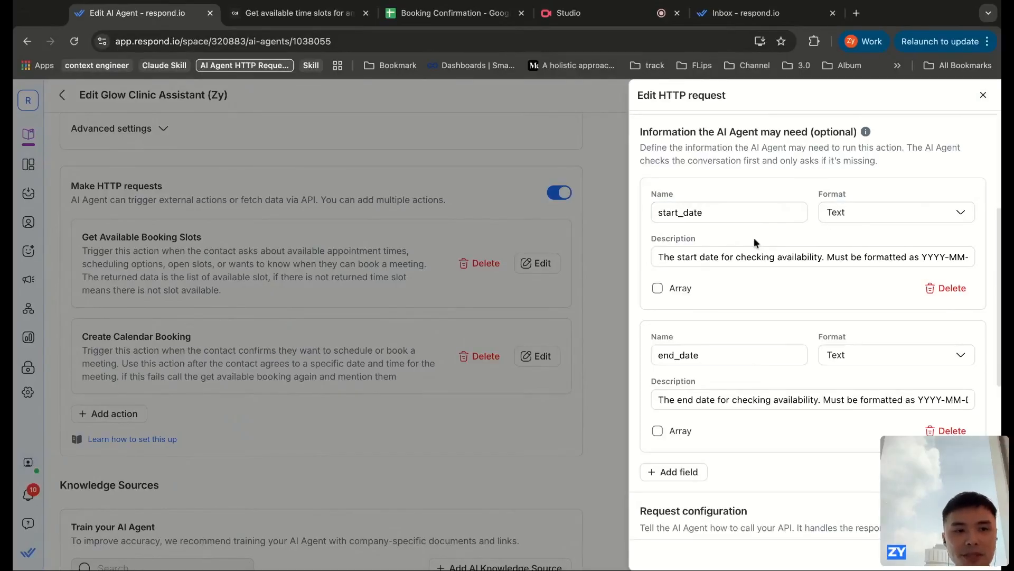
pyautogui.scroll(-1, 644, 252)
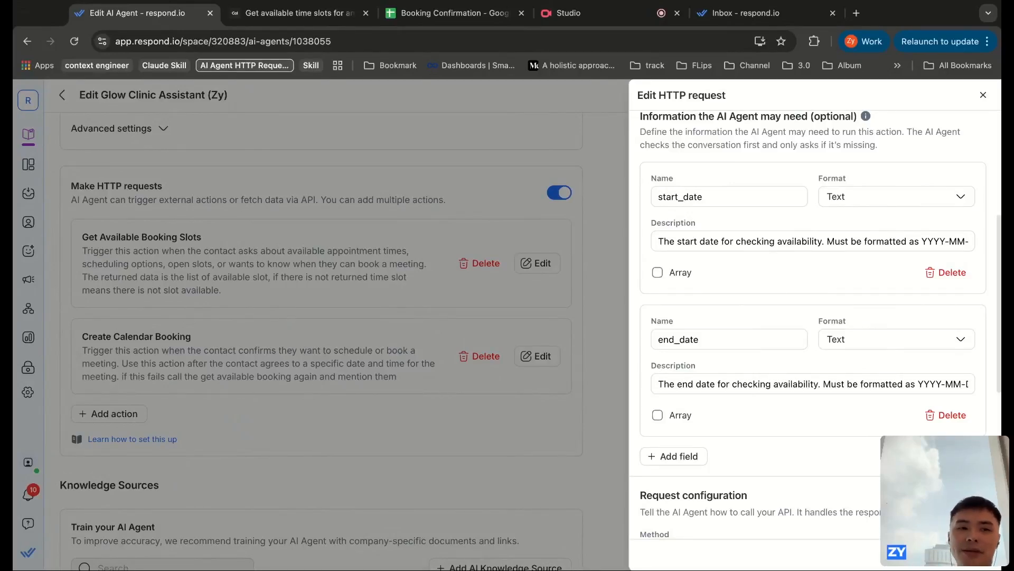
pyautogui.scroll(-1, 635, 263)
pyautogui.scroll(2, 635, 263)
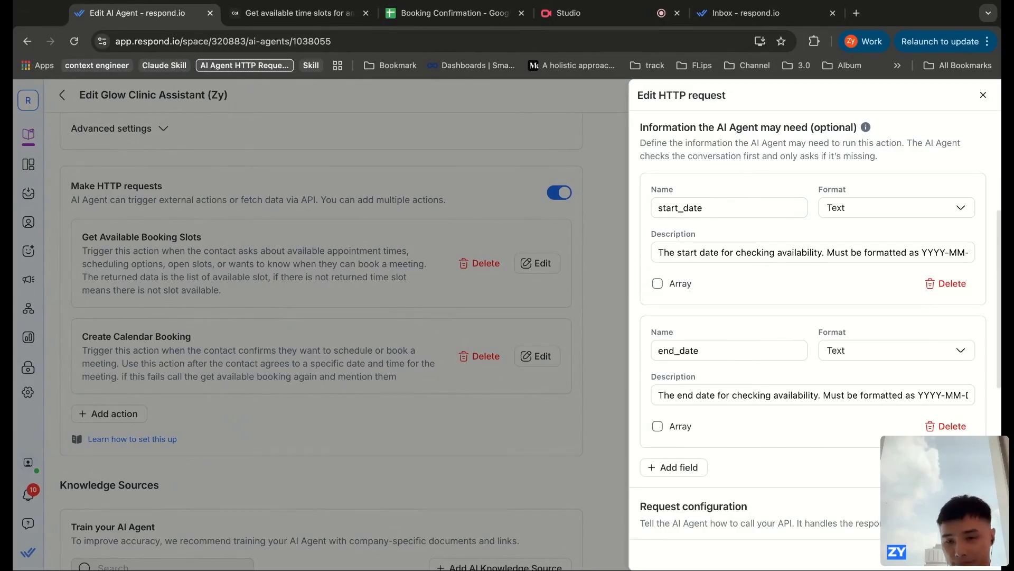
pyautogui.scroll(-5, 667, 244)
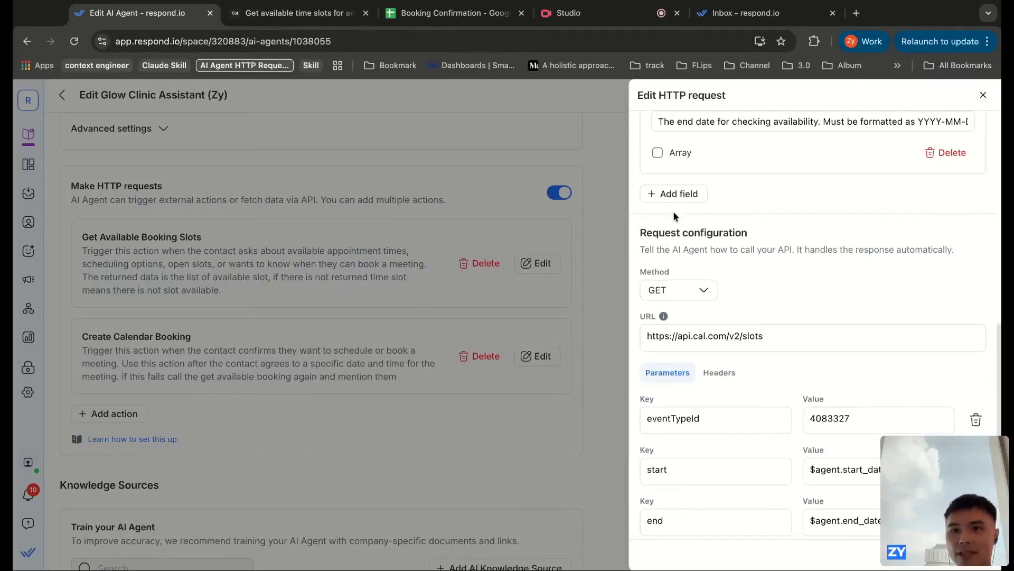
pyautogui.scroll(-1, 636, 250)
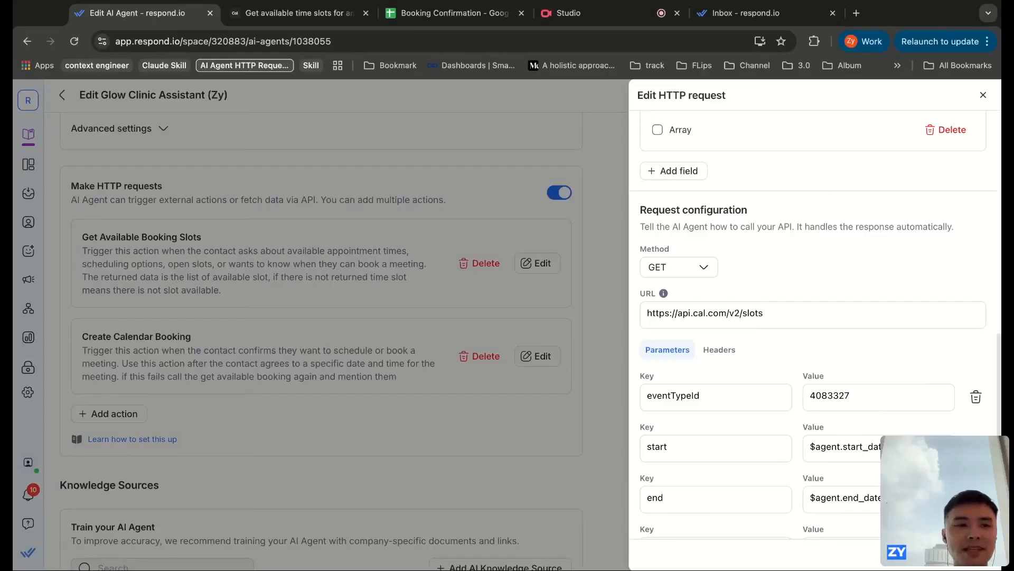
# Switch to the Cal.com docs page for getting available time slots and highlight the request URL in the cURL example.
pyautogui.click(296, 16)
pyautogui.scroll(10, 446, 307)
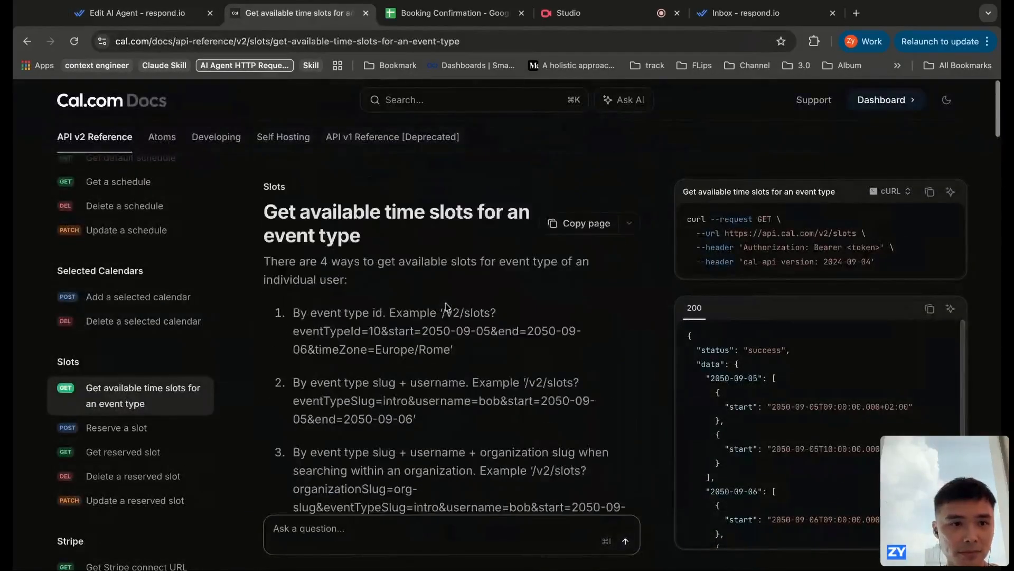
pyautogui.scroll(-1, 434, 308)
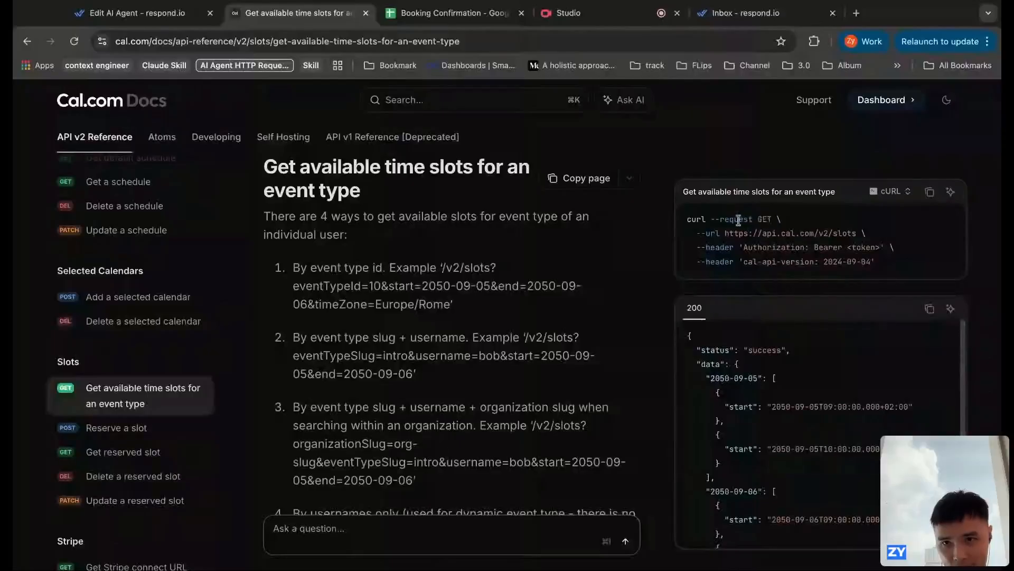
pyautogui.moveTo(729, 233); pyautogui.dragTo(857, 233)
pyautogui.click(813, 233)
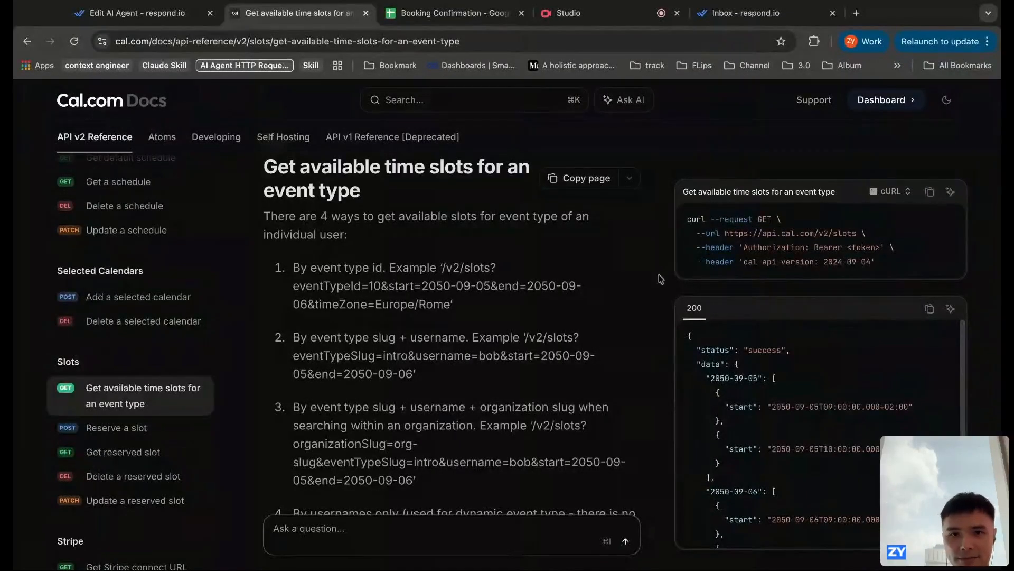
# Examine the authorization, cal-api-version header and query parameter requirements for the slots endpoint in the docs.
pyautogui.scroll(-2, 660, 278)
pyautogui.scroll(-15, 660, 278)
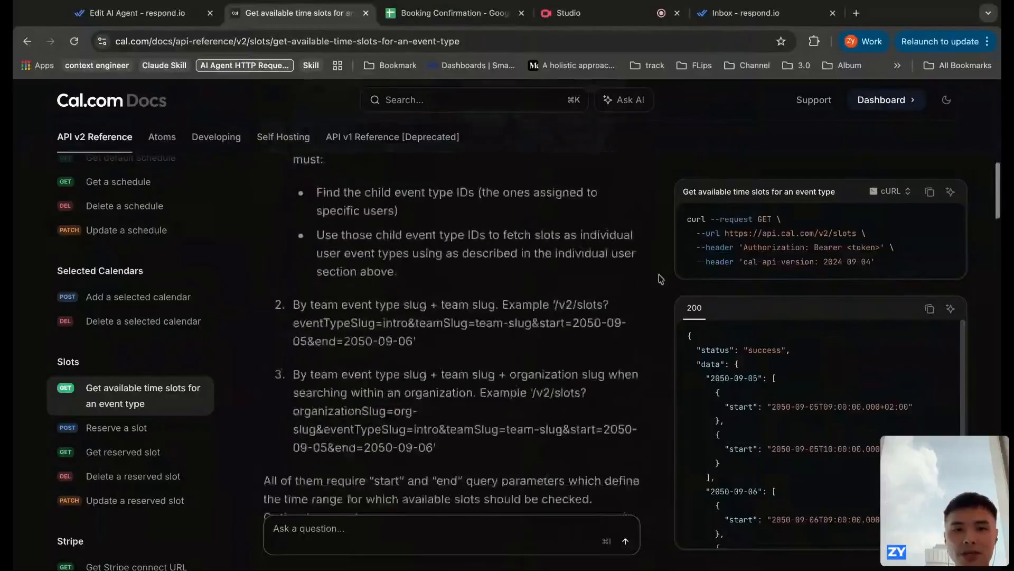
pyautogui.scroll(-10, 659, 274)
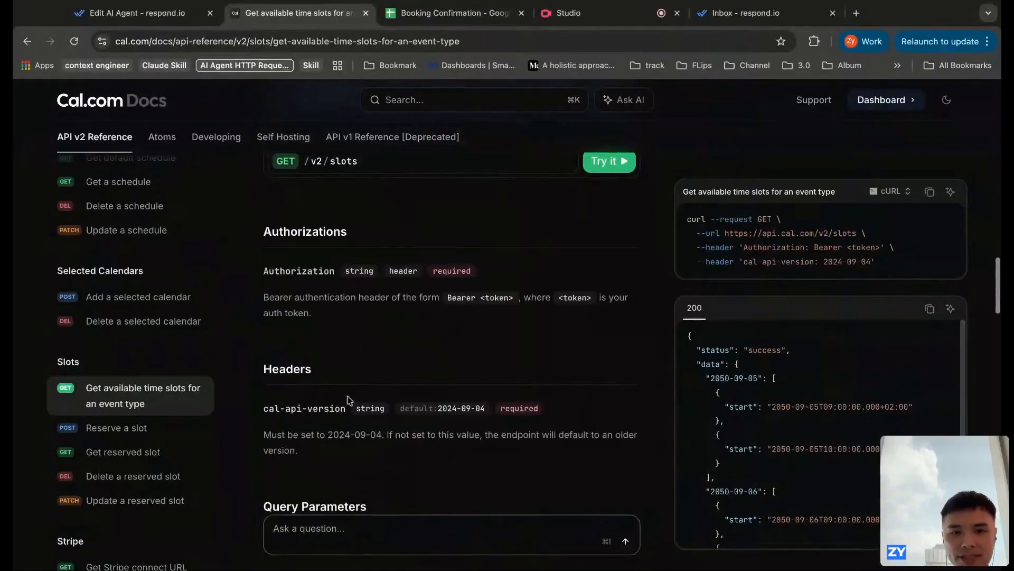
pyautogui.scroll(-2, 349, 400)
pyautogui.scroll(-4, 349, 400)
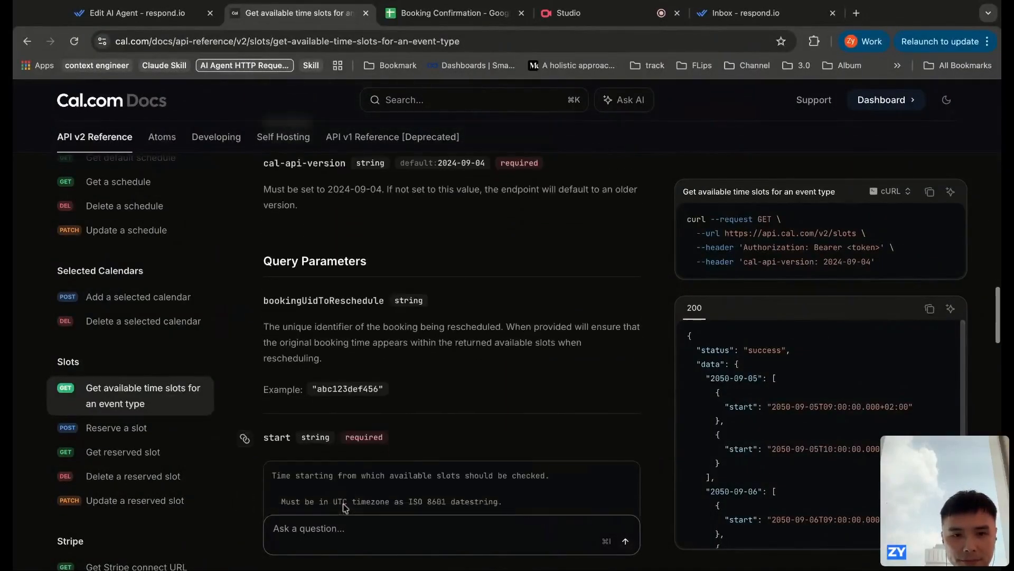
pyautogui.scroll(-2, 488, 388)
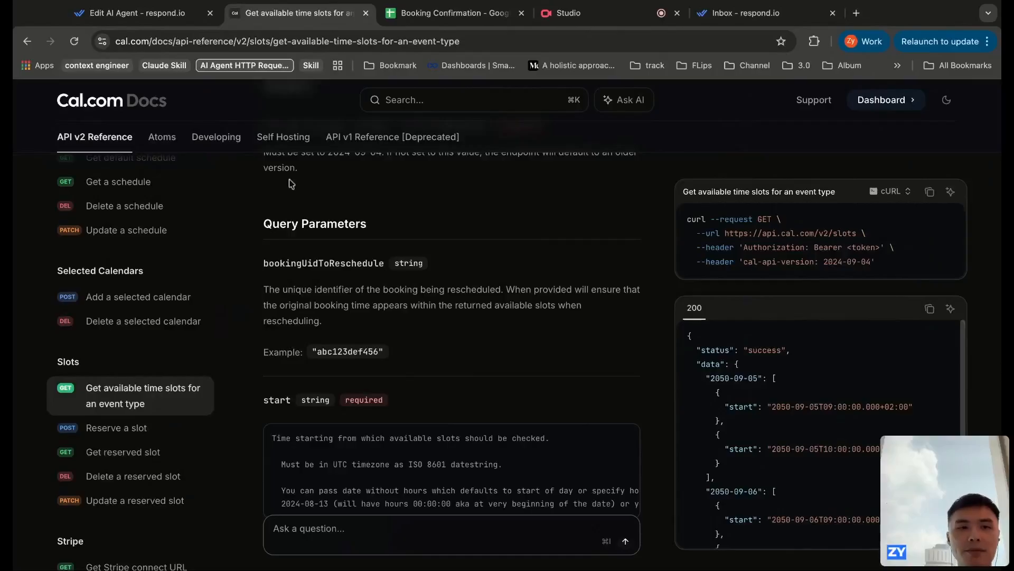
# Return to the Edit HTTP request form in respond.io and view the available request methods, keeping GET.
pyautogui.click(162, 19)
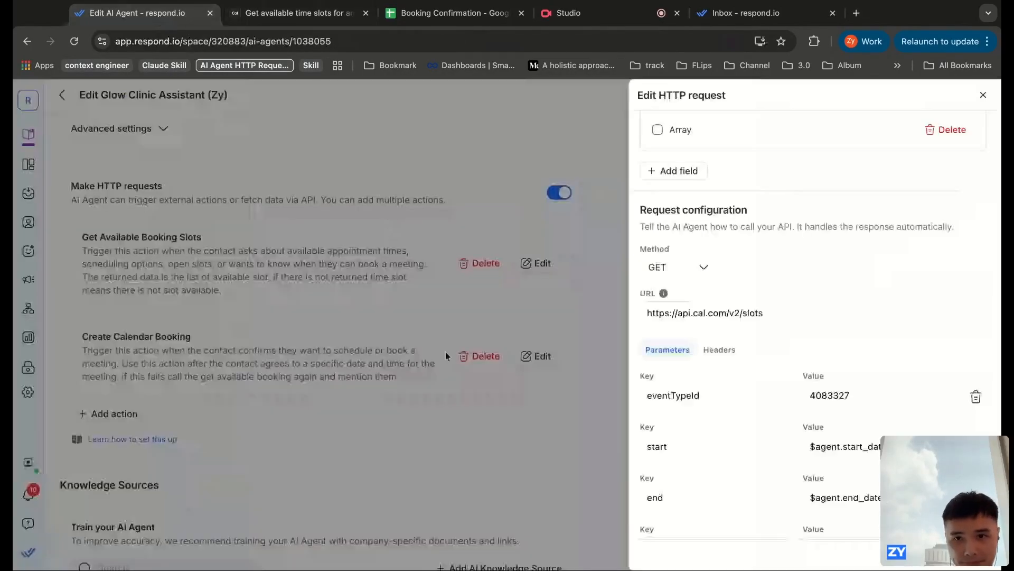
pyautogui.scroll(-1, 760, 361)
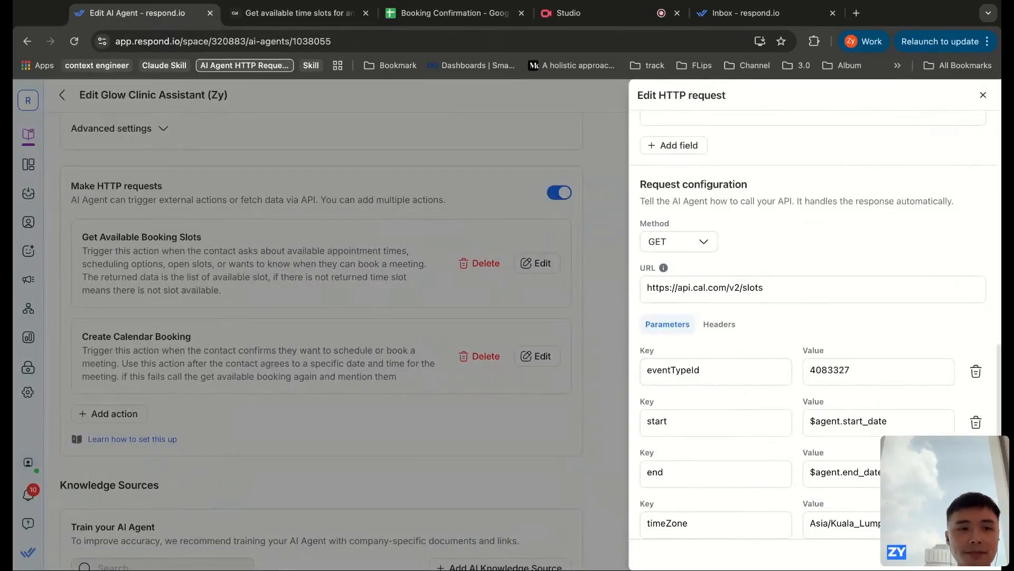
pyautogui.click(699, 242)
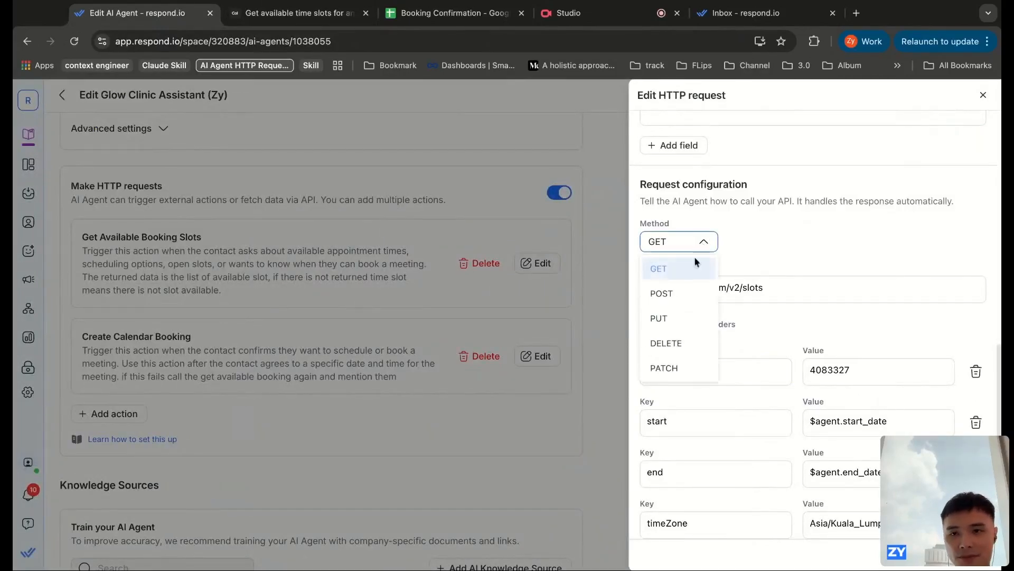
pyautogui.click(766, 244)
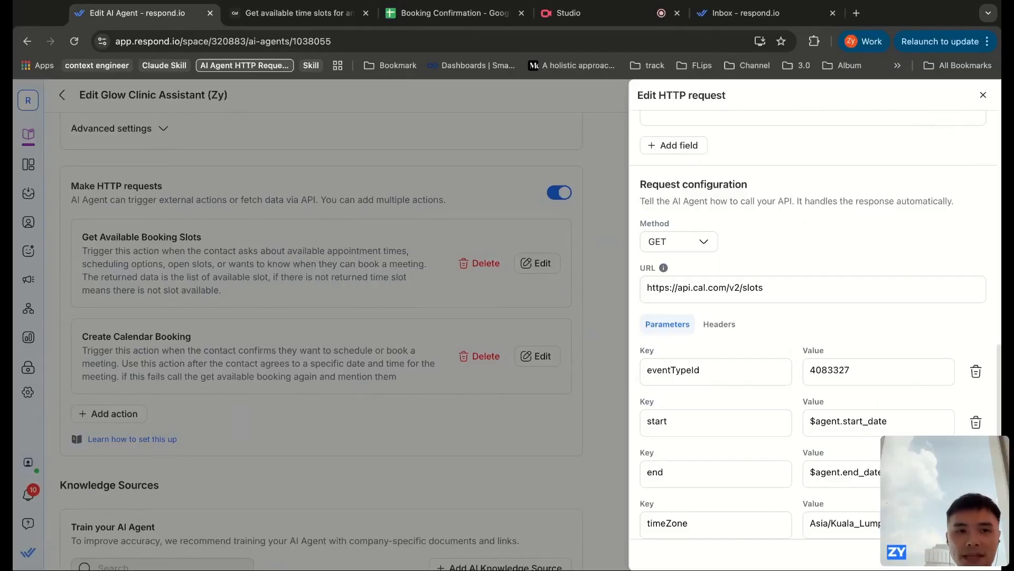
# Examine the eventTypeId, start, end and timeZone parameters and compare them with the start_date and end_date fields.
pyautogui.scroll(-1, 796, 334)
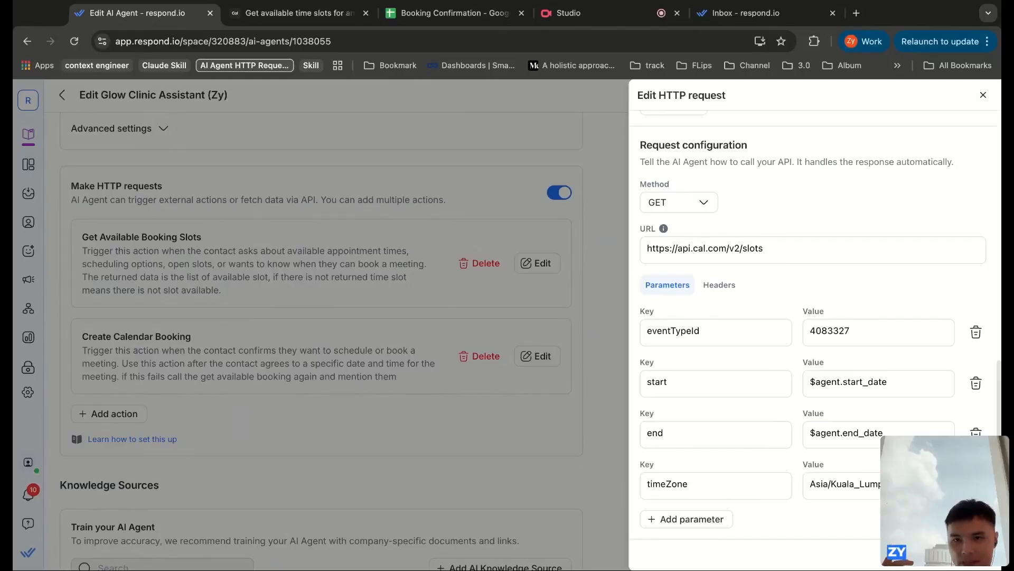
pyautogui.click(766, 329)
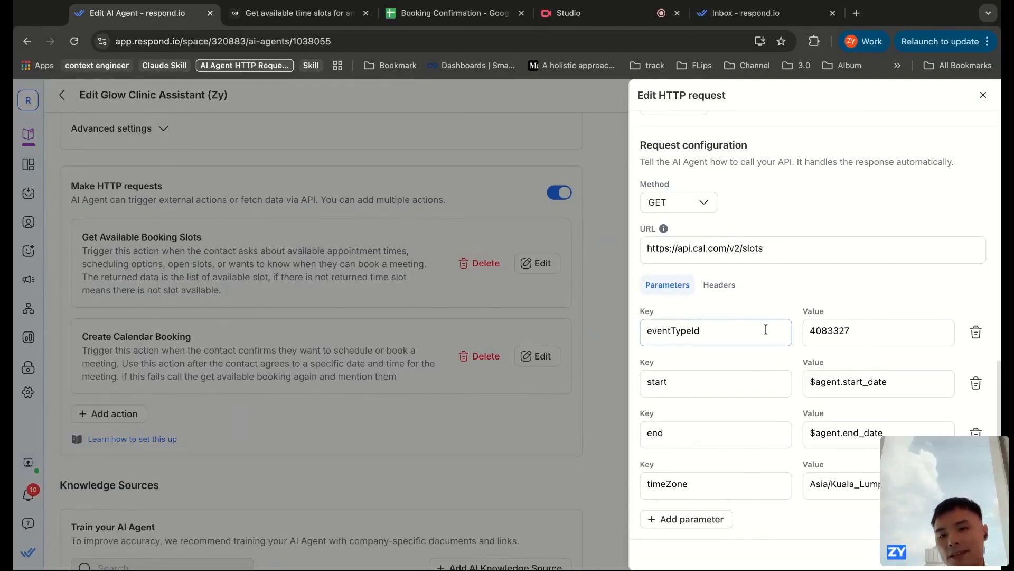
pyautogui.click(712, 371)
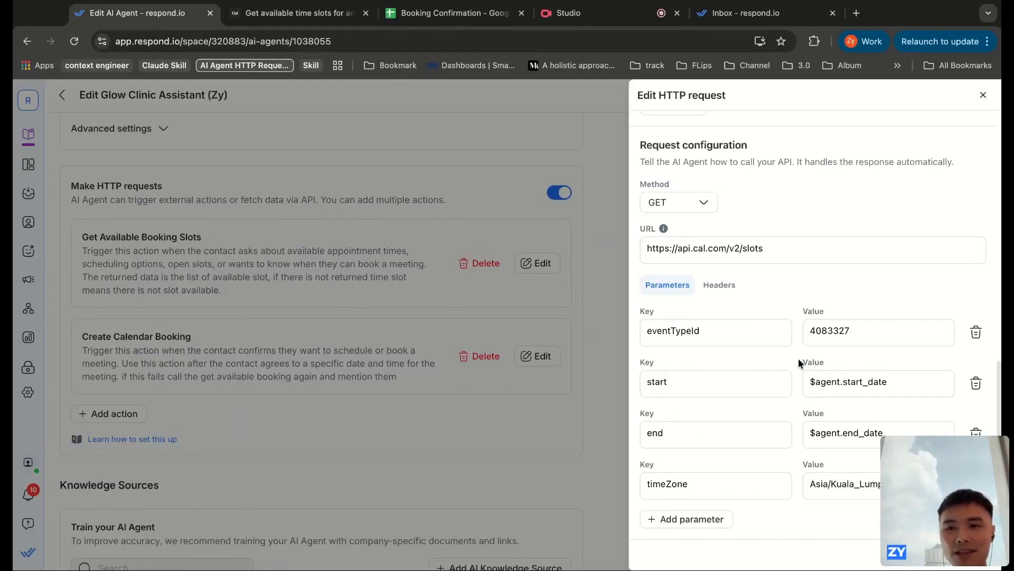
pyautogui.scroll(10, 799, 363)
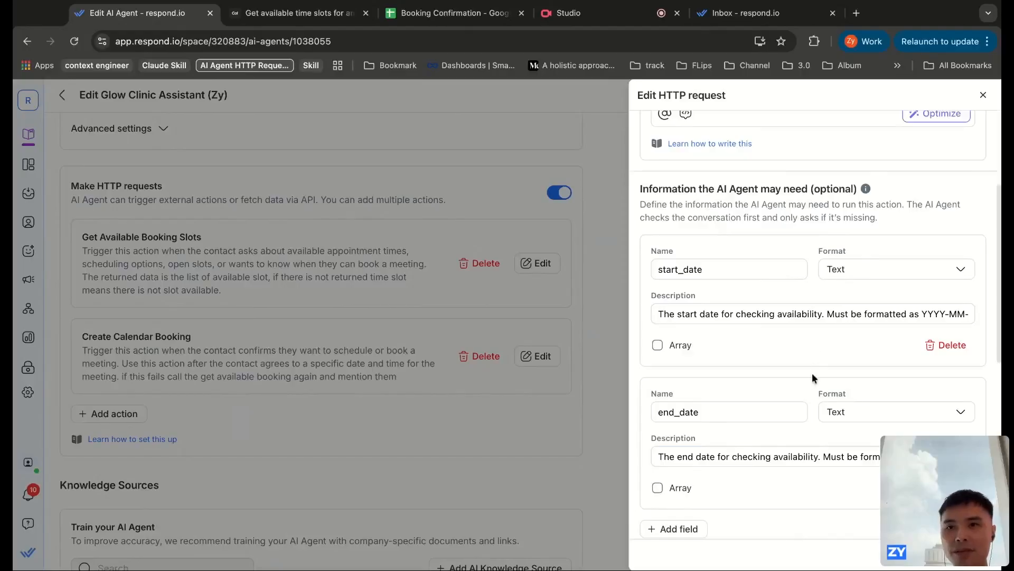
pyautogui.scroll(-1, 813, 378)
pyautogui.scroll(-15, 810, 379)
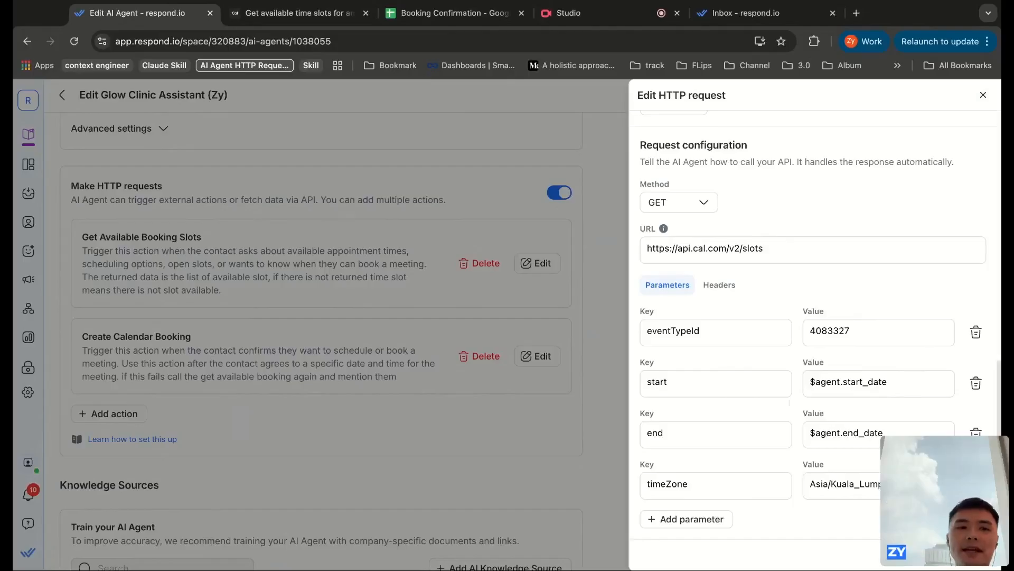
# Try to bring up the variable list in the request URL by adding $, and remove the added character.
pyautogui.click(828, 386)
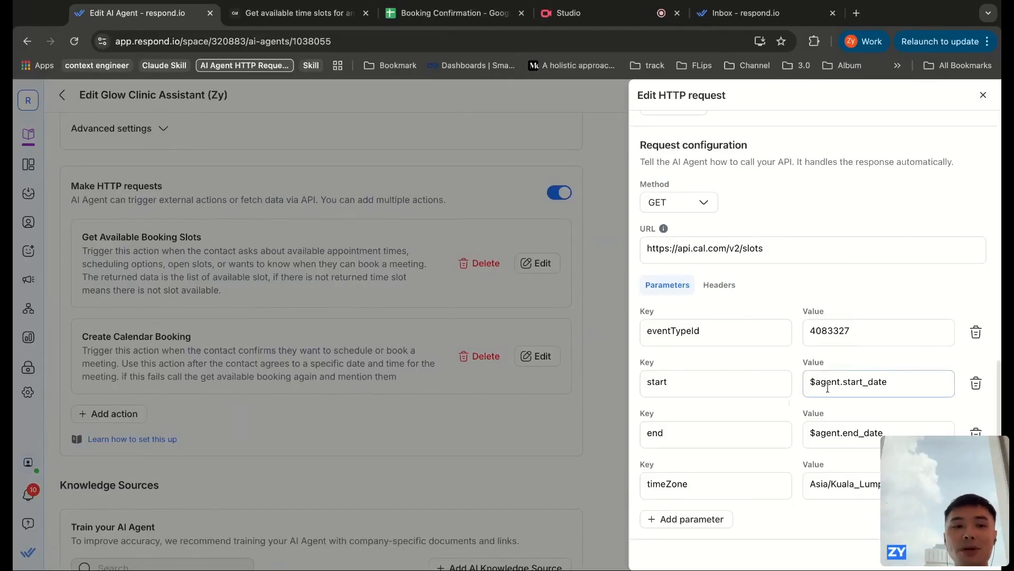
pyautogui.click(799, 247)
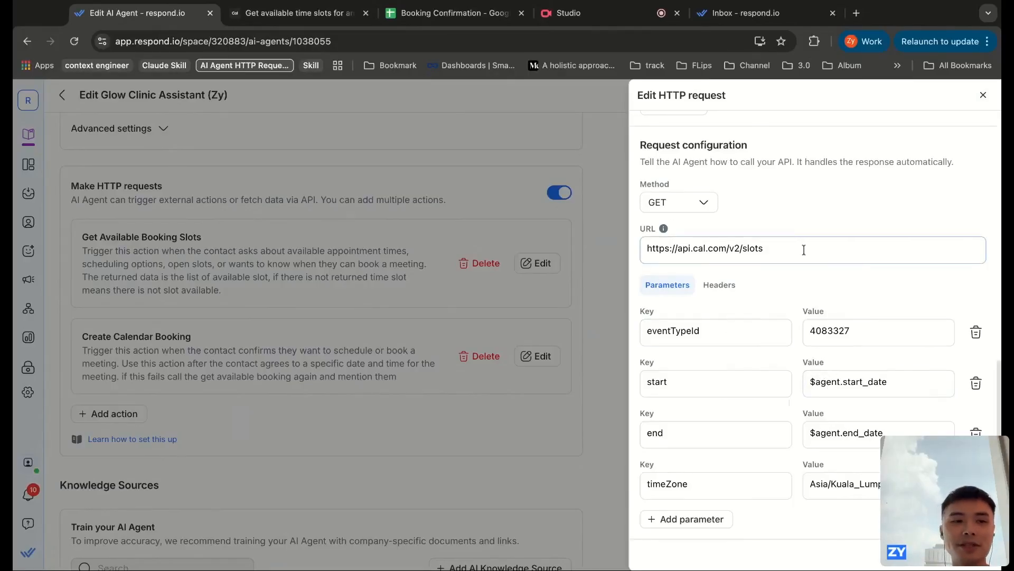
pyautogui.click(804, 250)
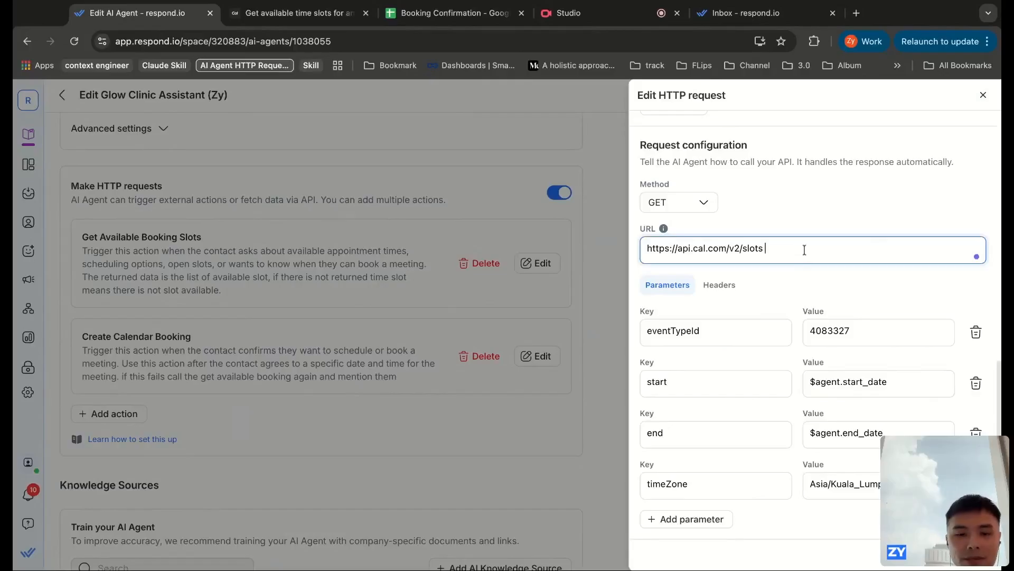
pyautogui.write('$')
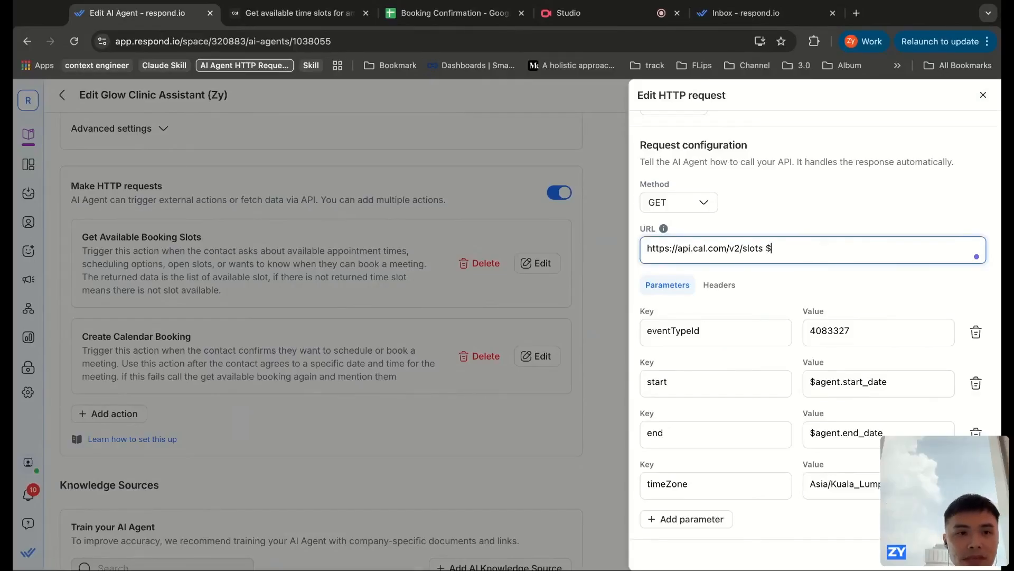
pyautogui.press('BackSpace')
pyautogui.press('BackSpace')
pyautogui.click(756, 231)
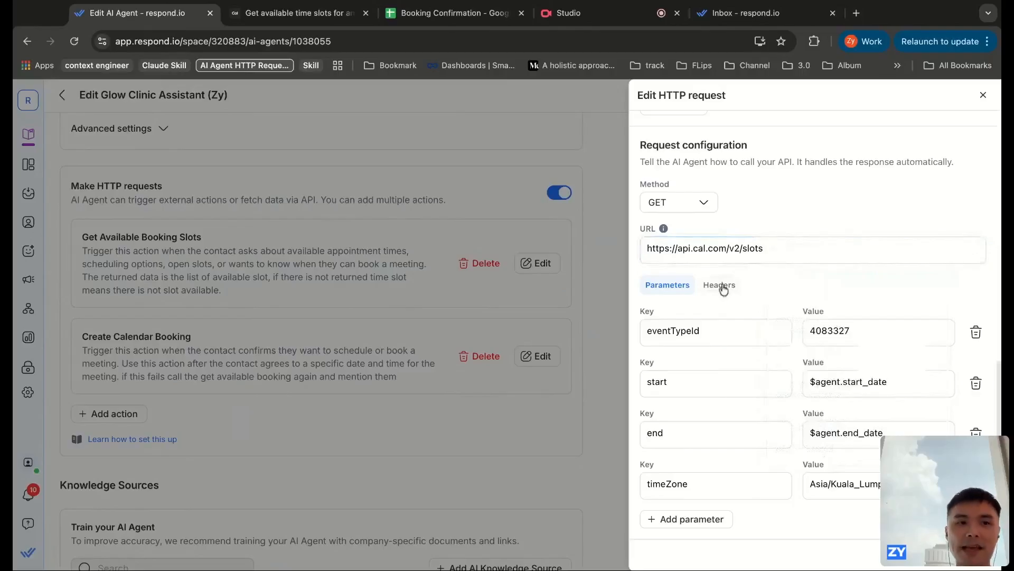
pyautogui.press('Escape')
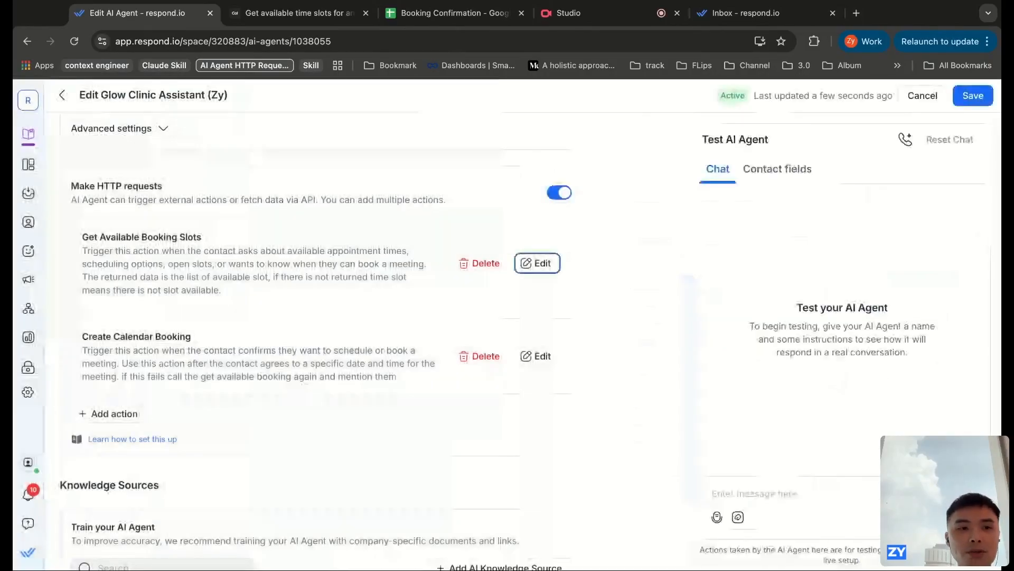
pyautogui.click(540, 356)
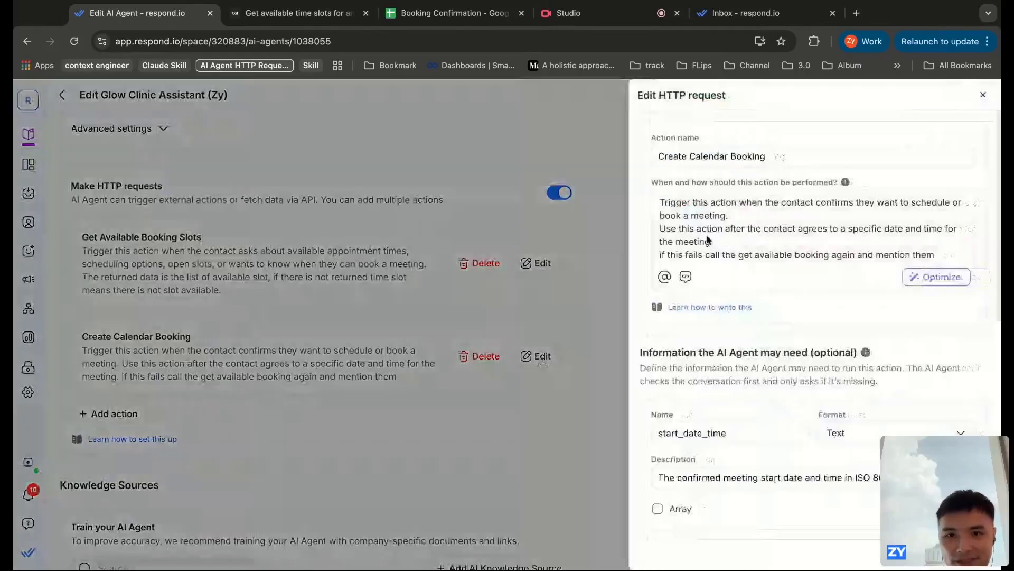
pyautogui.click(986, 97)
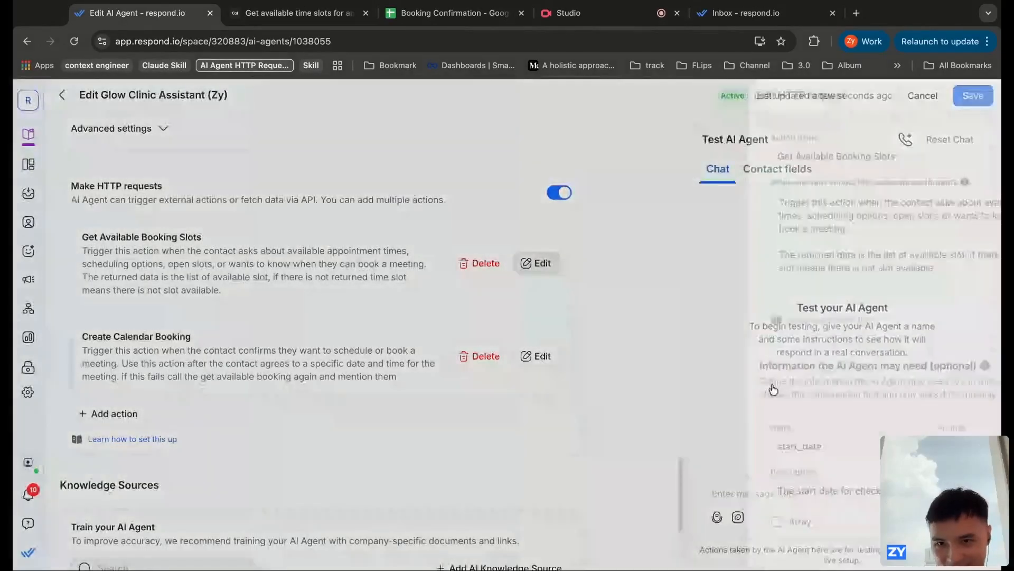
# Reopen the Get Available Booking Slots request and view the variables offered after entering $ in its URL.
pyautogui.click(535, 263)
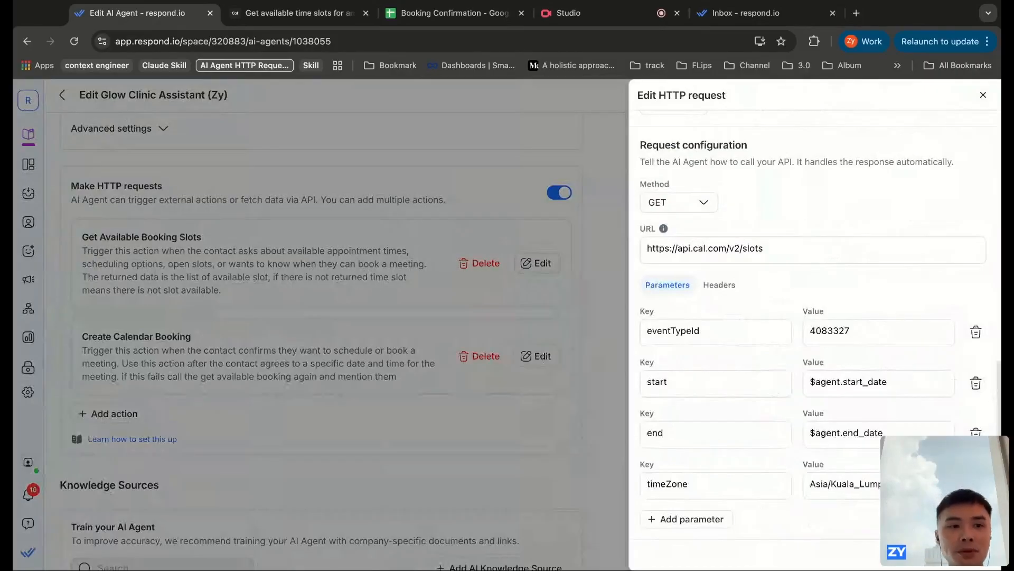
pyautogui.click(842, 256)
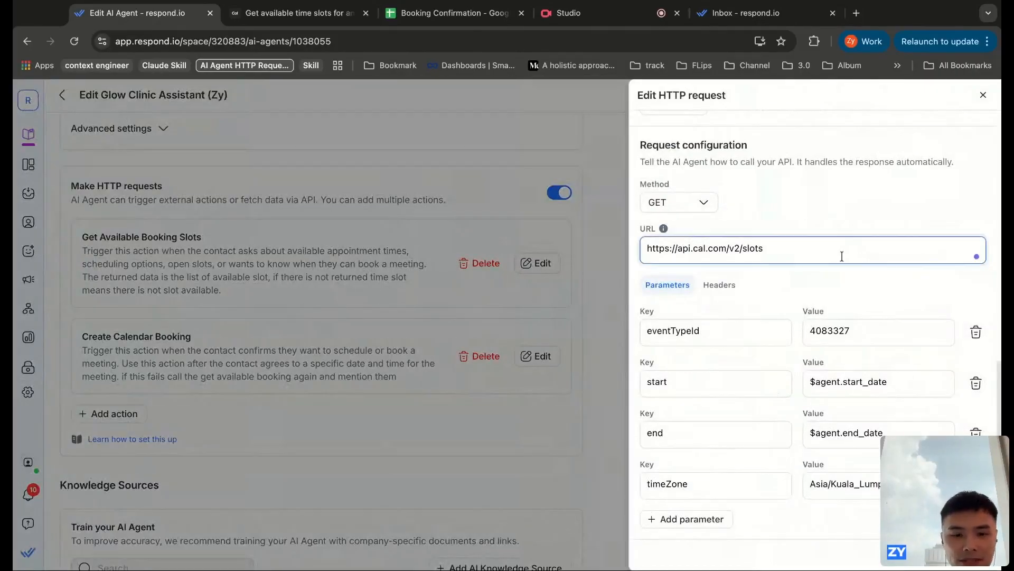
pyautogui.write('$')
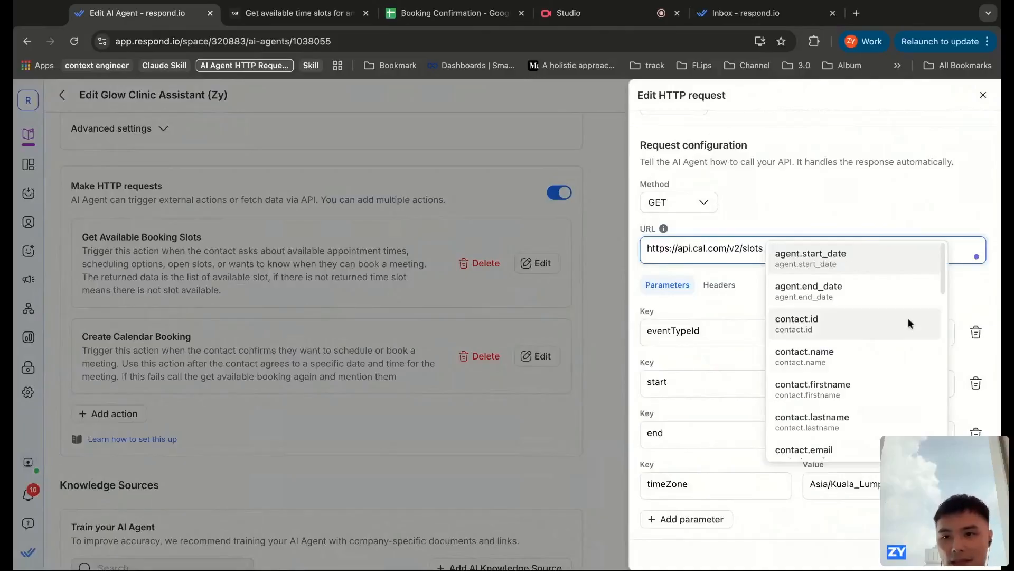
pyautogui.scroll(-1, 854, 376)
pyautogui.scroll(-1, 855, 377)
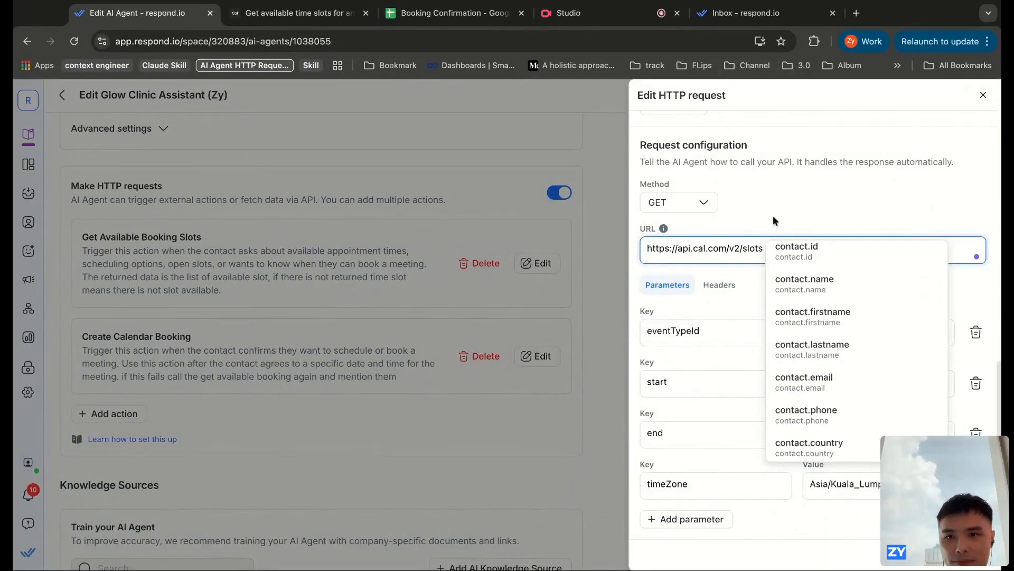
pyautogui.click(829, 253)
pyautogui.click(818, 250)
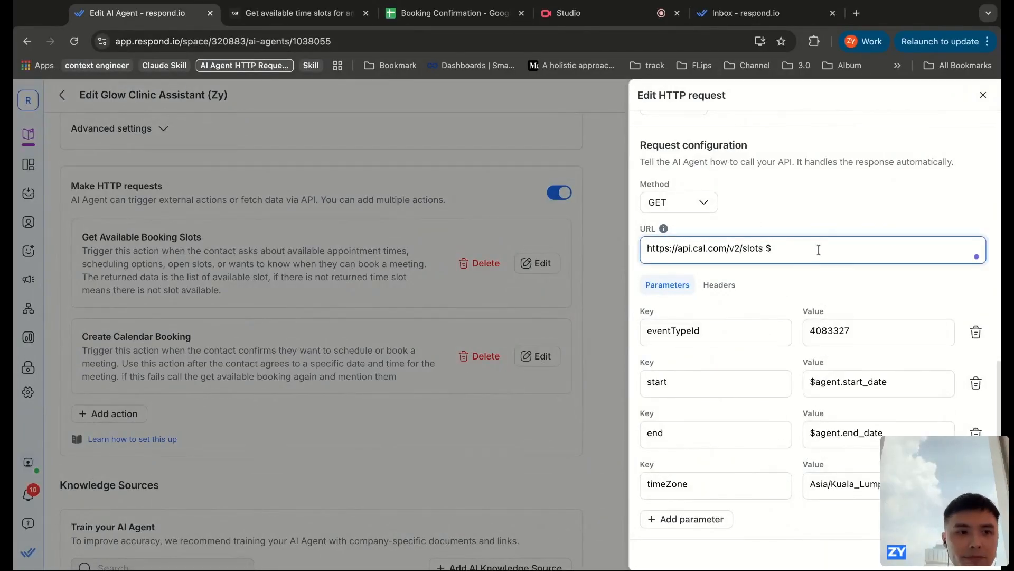
# Remove the trailing $ from the request URL and display the request's headers.
pyautogui.press('BackSpace')
pyautogui.press('BackSpace')
pyautogui.click(720, 285)
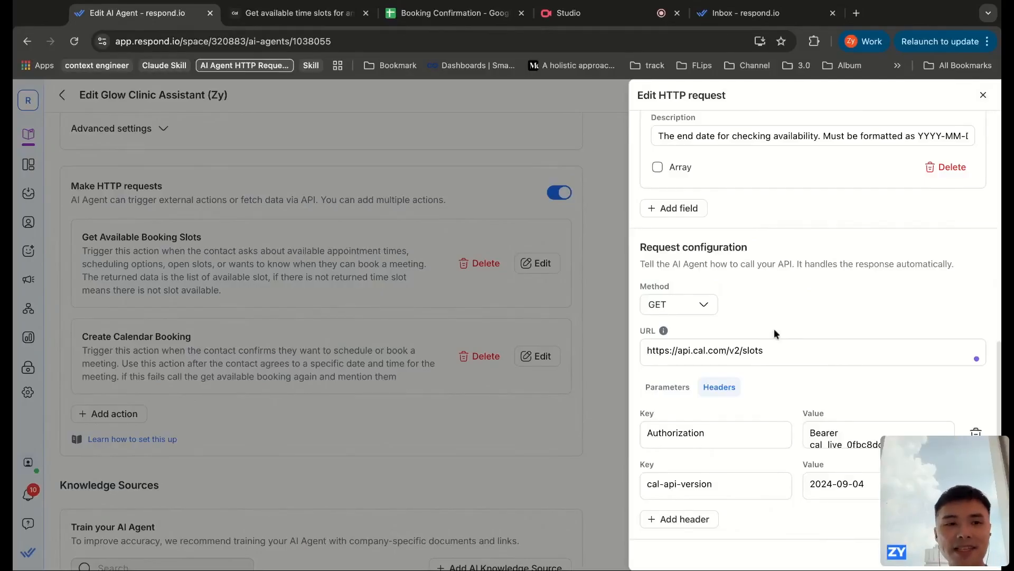
# Look over the Get Available Booking Slots request's parameters again, and close the request to return to the agent's HTTP actions.
pyautogui.click(668, 387)
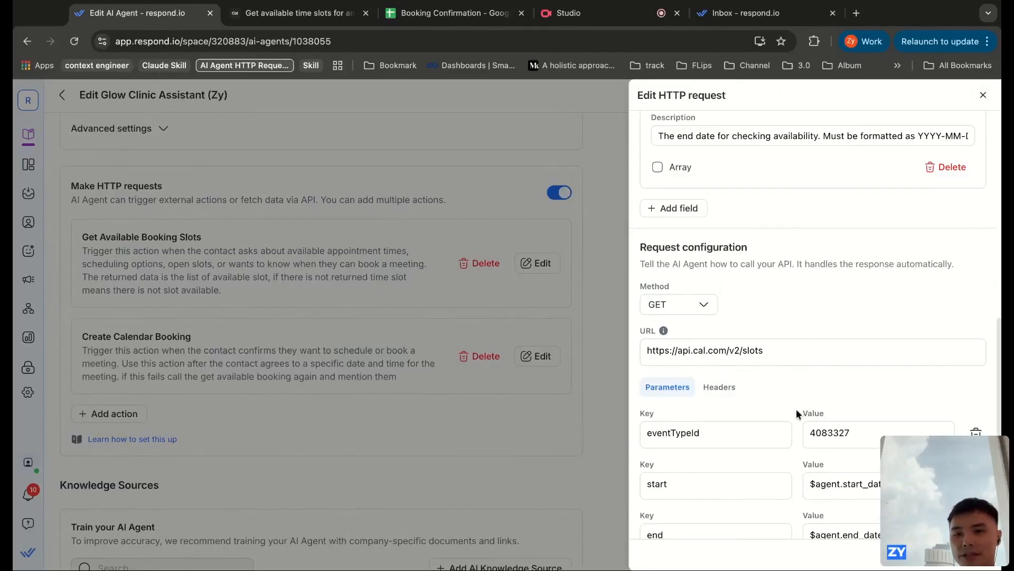
pyautogui.scroll(10, 797, 413)
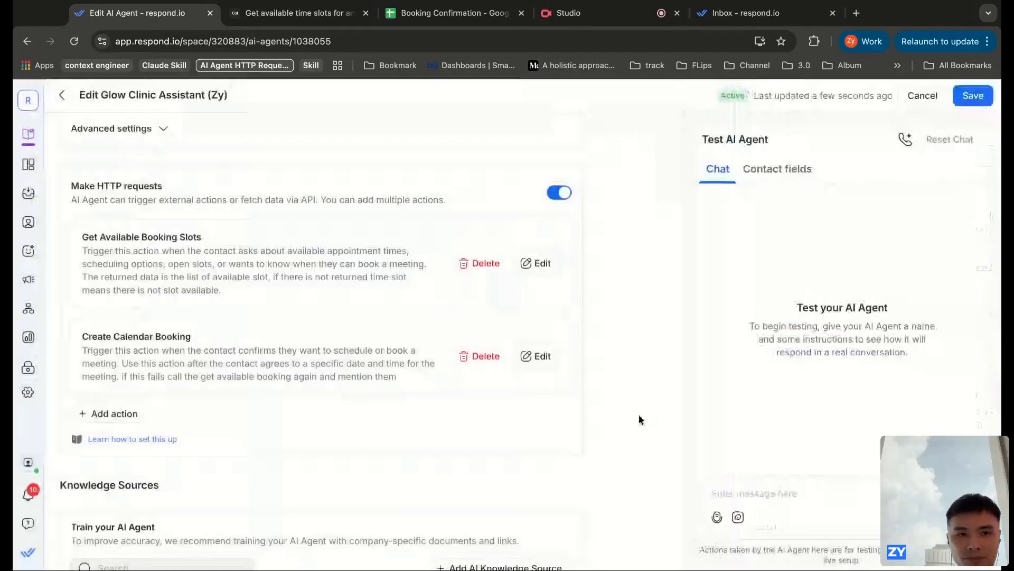
pyautogui.scroll(-1, 639, 420)
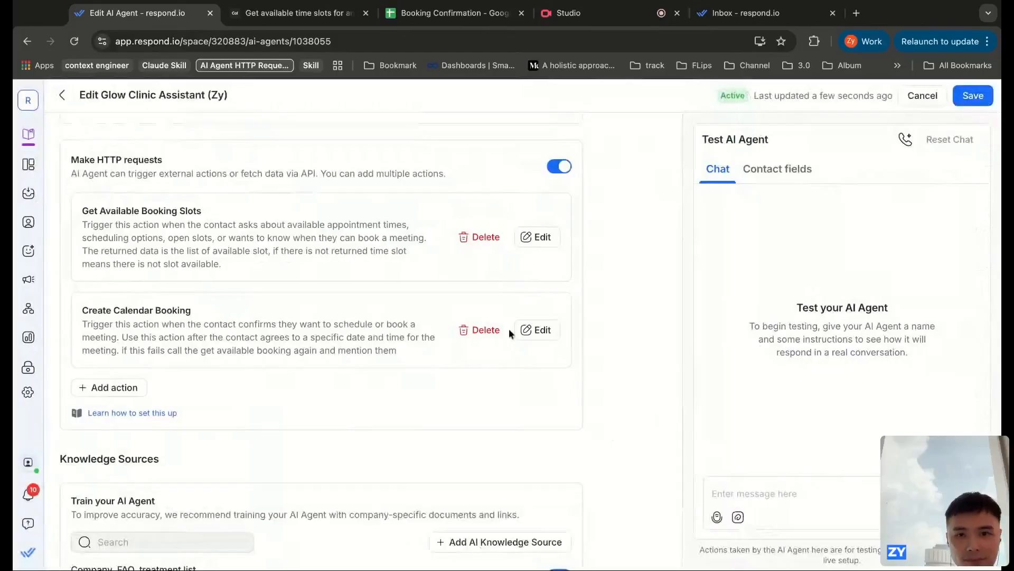
# Open the Create Calendar Booking request and read the instructions on when the action should be triggered.
pyautogui.click(535, 332)
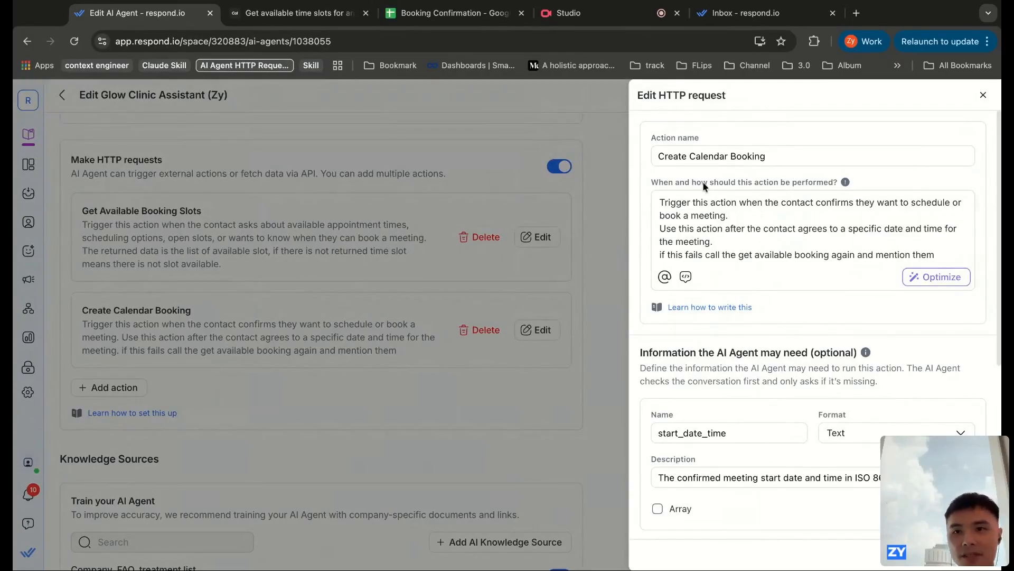
pyautogui.click(826, 208)
pyautogui.moveTo(911, 203); pyautogui.dragTo(710, 214)
pyautogui.click(759, 214)
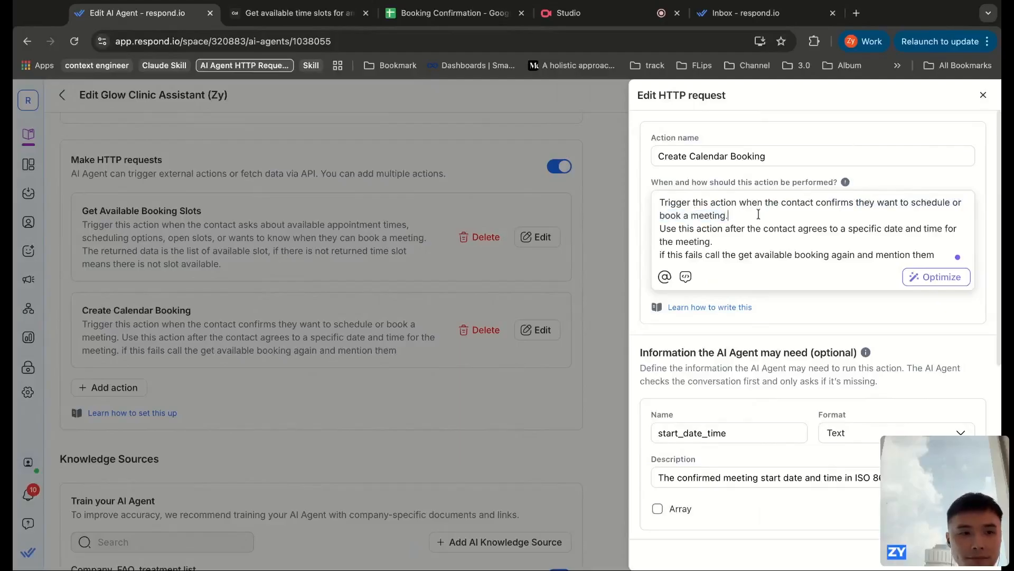
# Review the Create Calendar Booking request's start_date_time field and its configuration, including the method, URL and parameters.
pyautogui.scroll(-2, 664, 291)
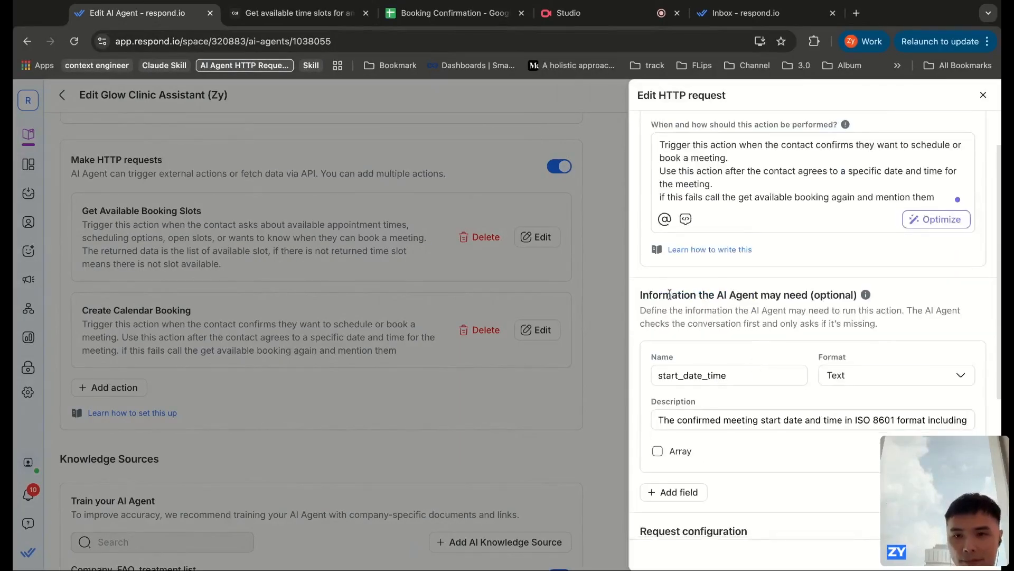
pyautogui.scroll(-3, 665, 290)
pyautogui.scroll(-3, 633, 296)
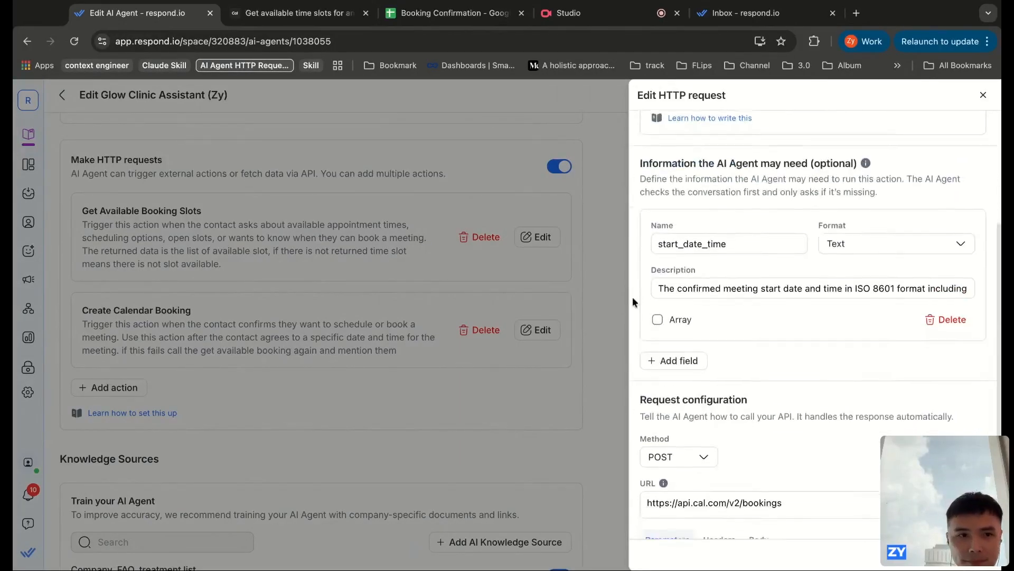
pyautogui.scroll(-1, 633, 296)
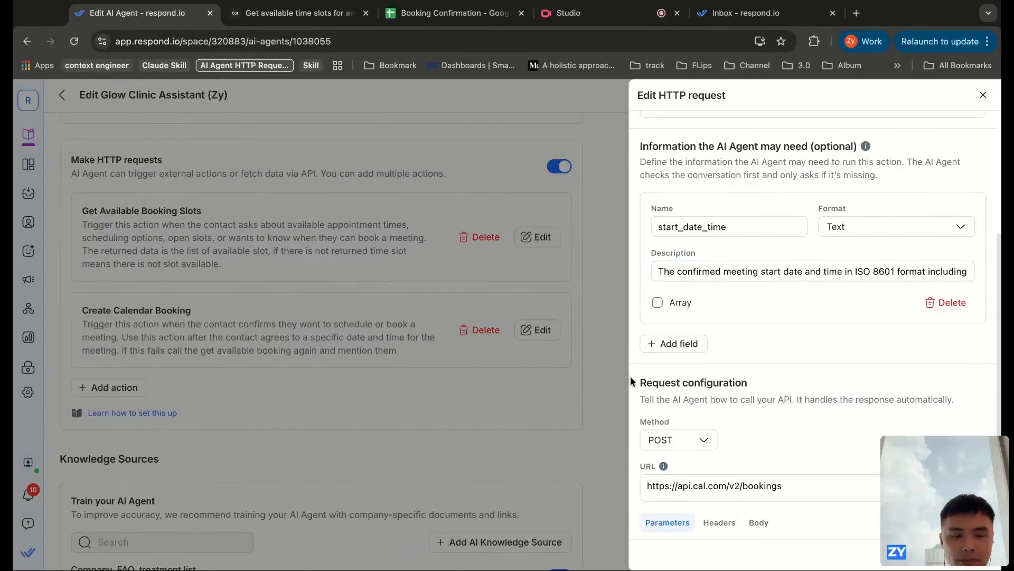
pyautogui.scroll(-1, 630, 379)
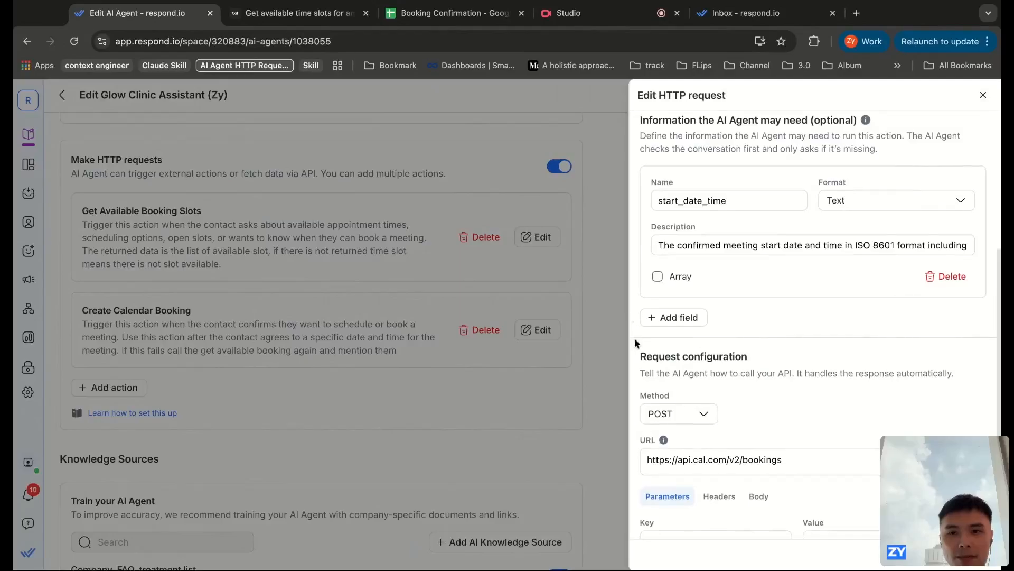
pyautogui.scroll(-2, 635, 342)
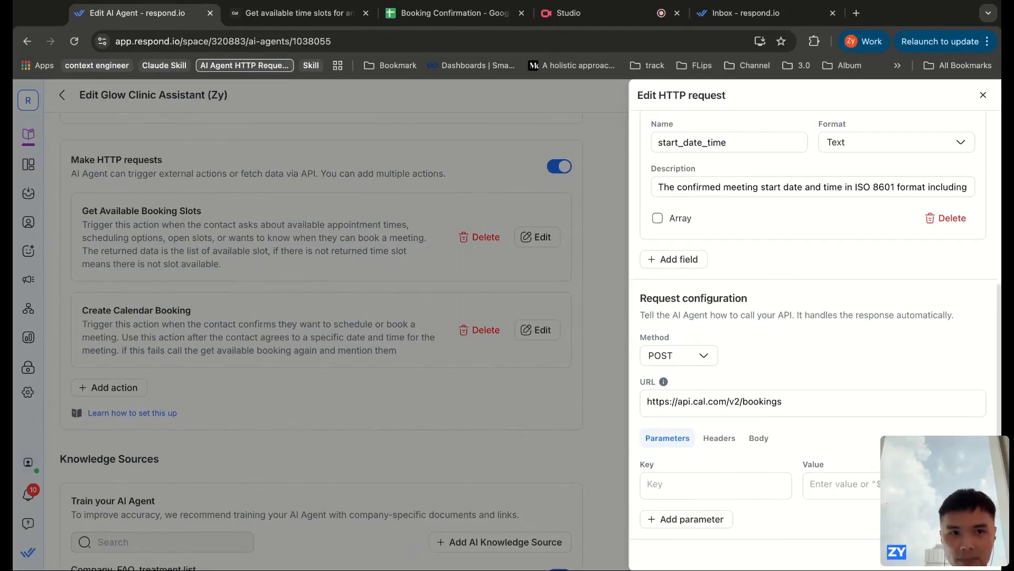
# Display the booking request's body and examine its start and eventTypeId entries.
pyautogui.click(760, 444)
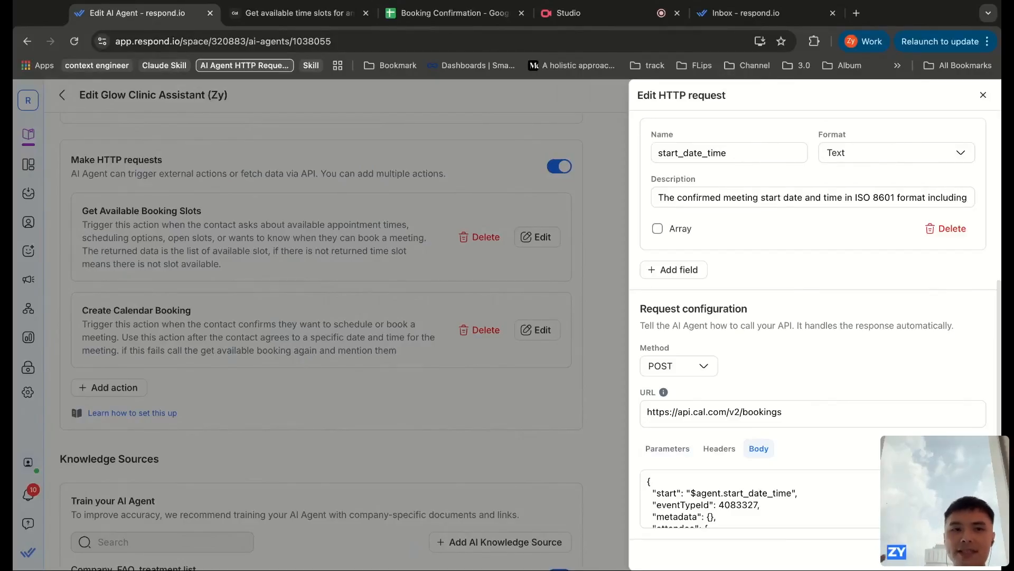
pyautogui.click(721, 493)
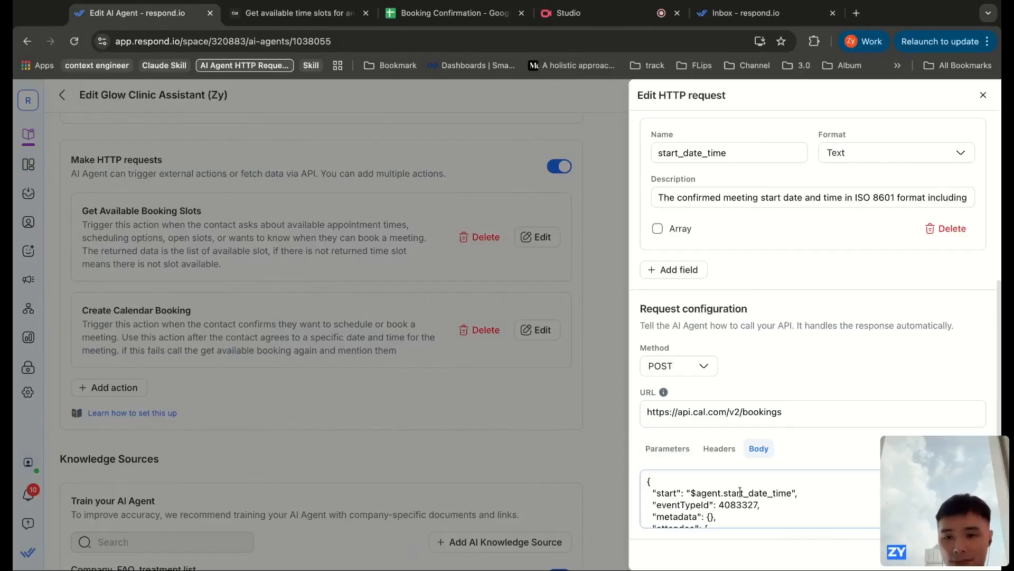
pyautogui.click(707, 485)
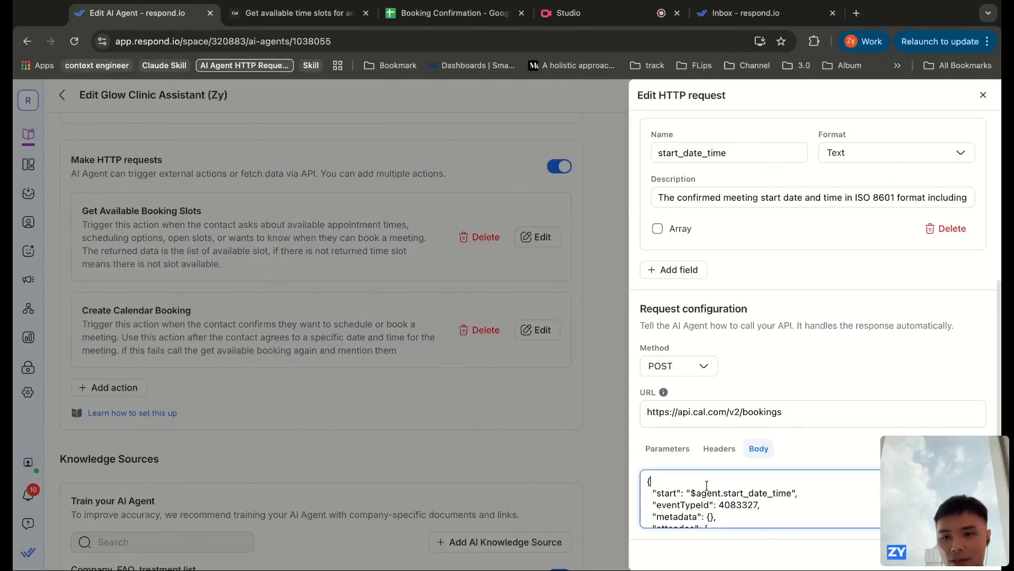
pyautogui.doubleClick(733, 505)
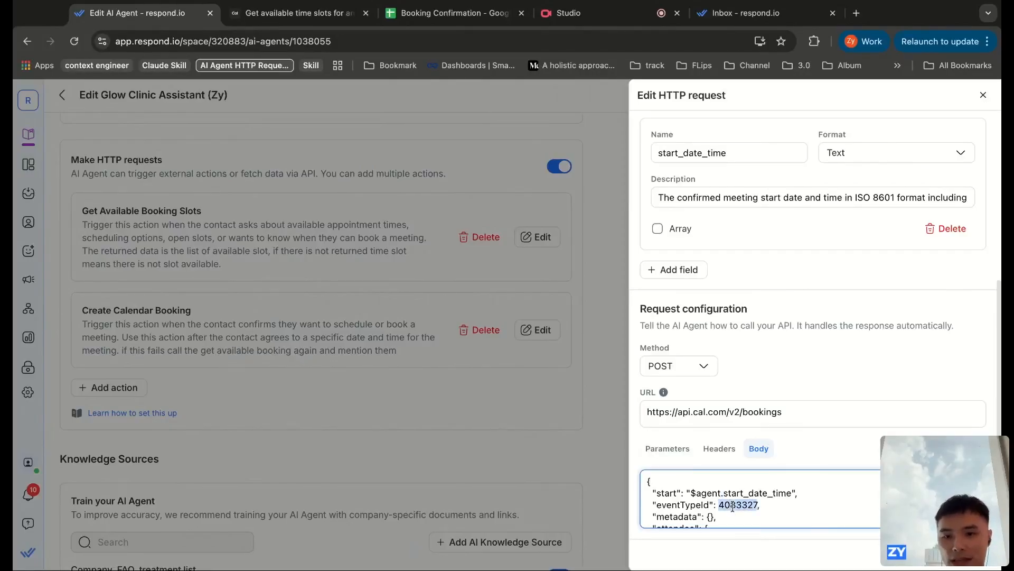
# Examine the attendee's name, email and timeZone entries in the booking request body, and close the request.
pyautogui.scroll(-3, 738, 517)
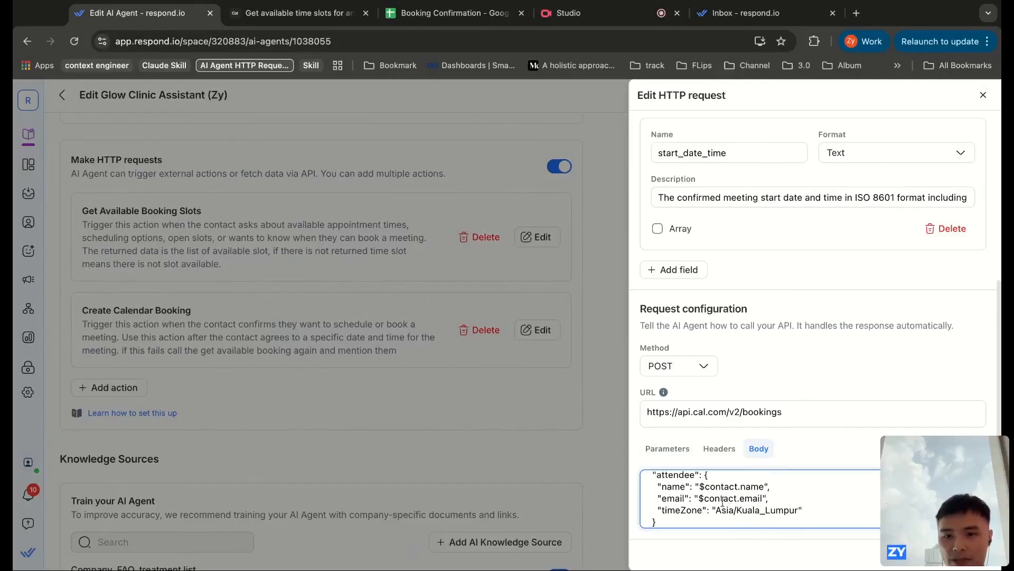
pyautogui.doubleClick(722, 486)
pyautogui.moveTo(721, 486); pyautogui.dragTo(761, 499)
pyautogui.doubleClick(721, 500)
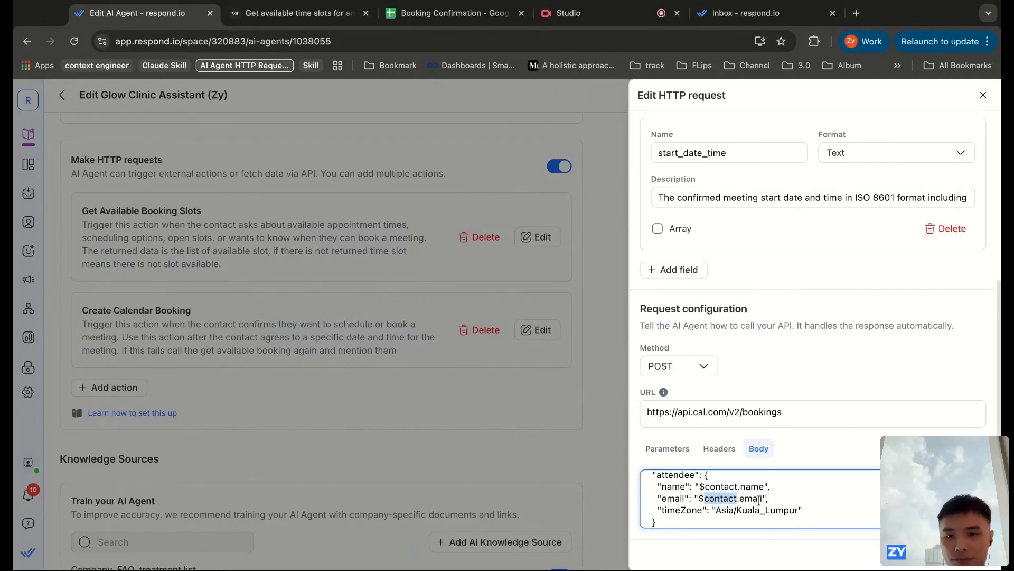
pyautogui.click(797, 500)
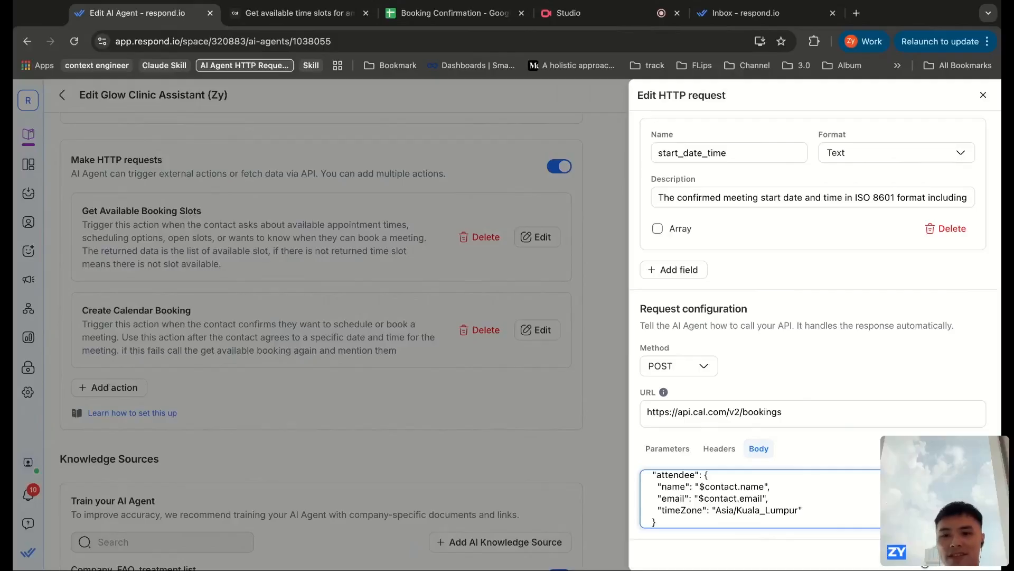
pyautogui.click(924, 558)
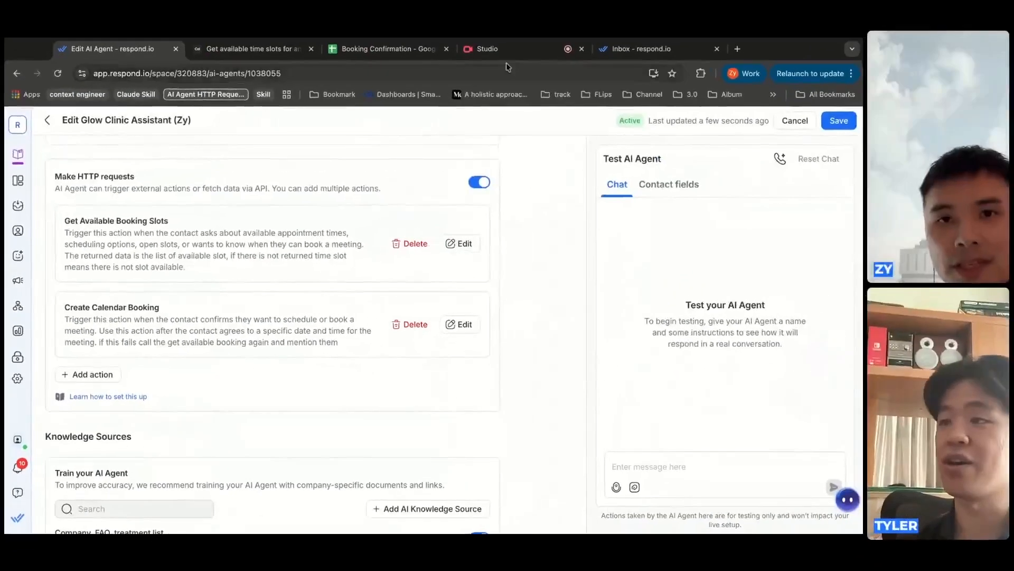
# Switch to the Contrast Studio and present the slide "How to Trigger Workflow and HTTP Request (Demo)" on the stream.
pyautogui.click(598, 22)
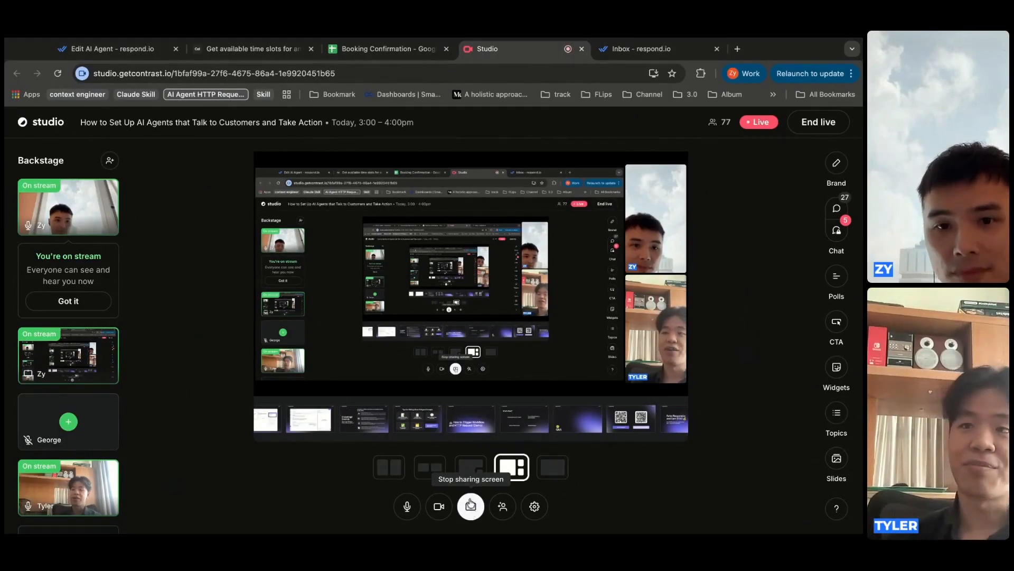
pyautogui.moveTo(415, 425)
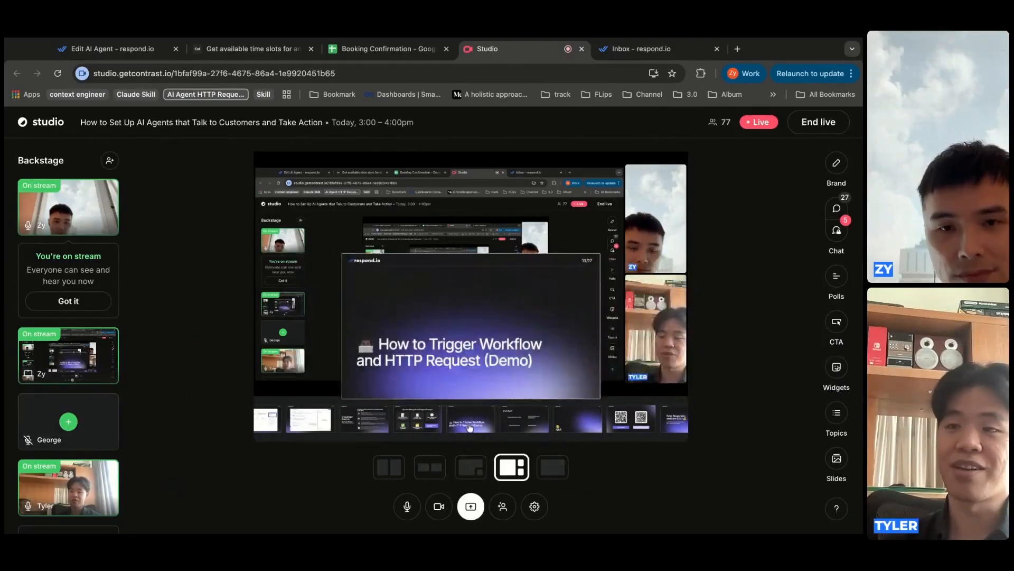
pyautogui.click(472, 426)
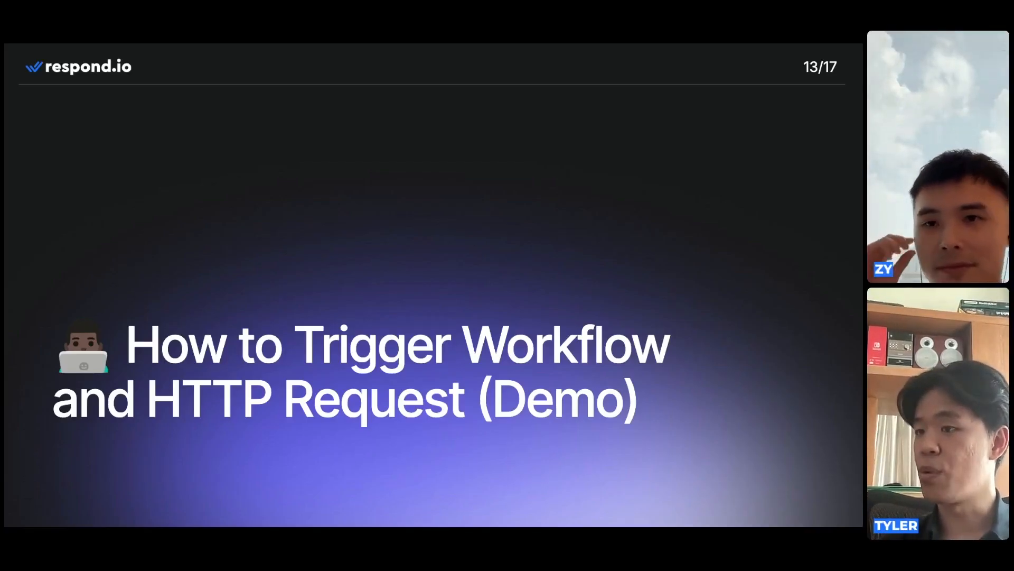
pyautogui.press('Right')
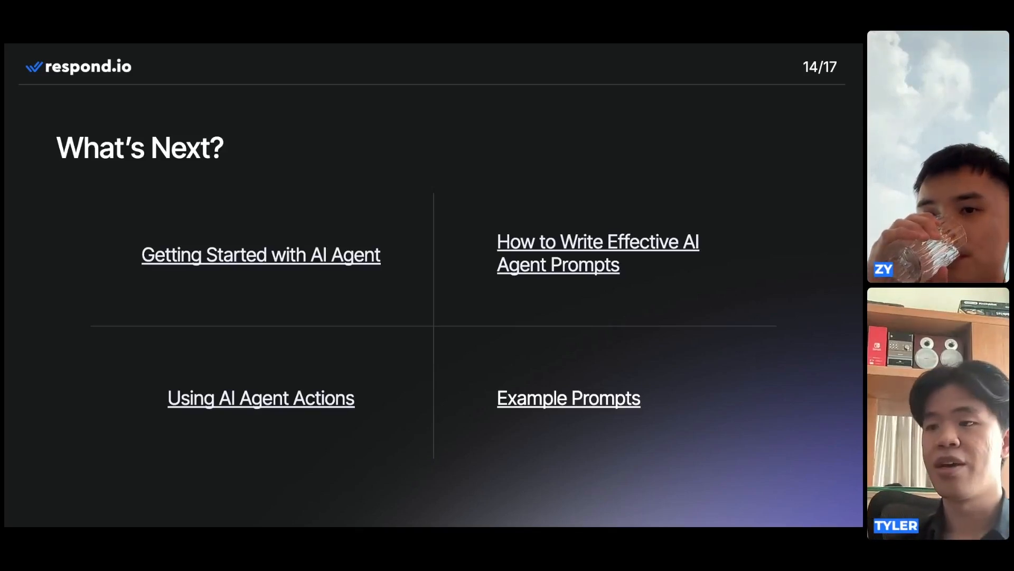
pyautogui.press('Right')
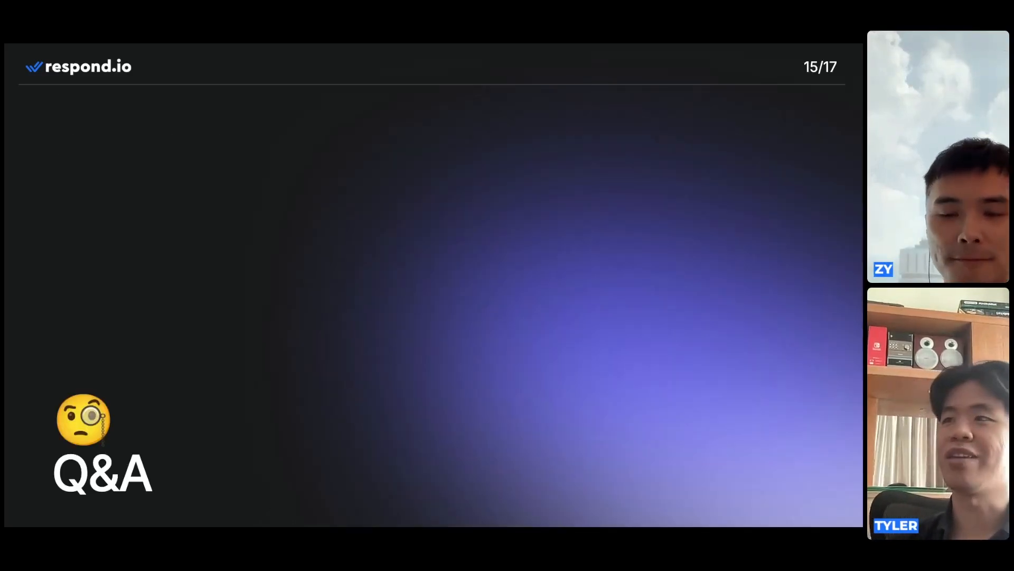